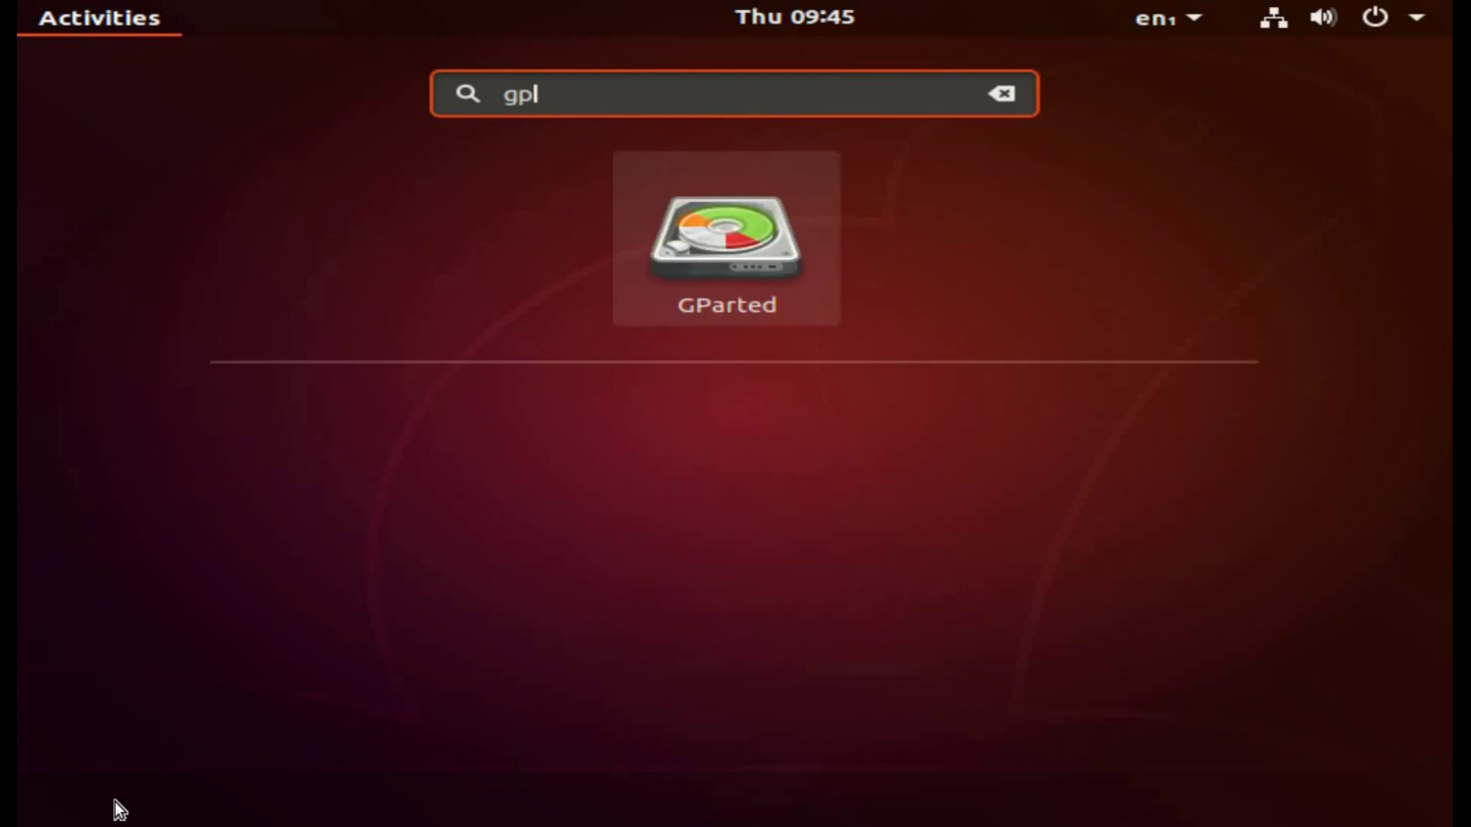
Step: In GParted, queue a shrink of /dev/sda1 on the 1000 GiB disk to 512000 MiB
click(701, 275)
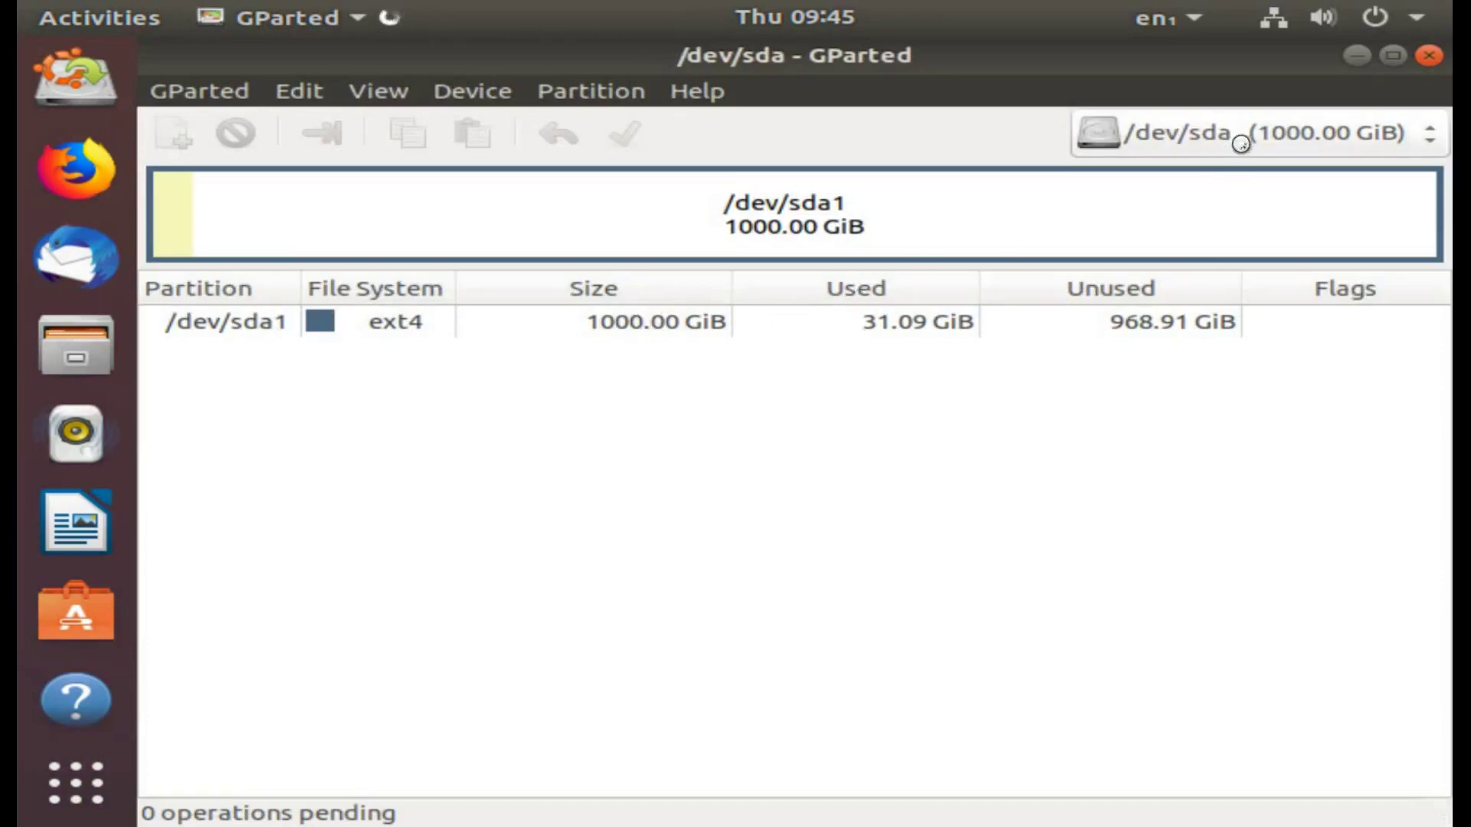
click(1372, 140)
click(1372, 141)
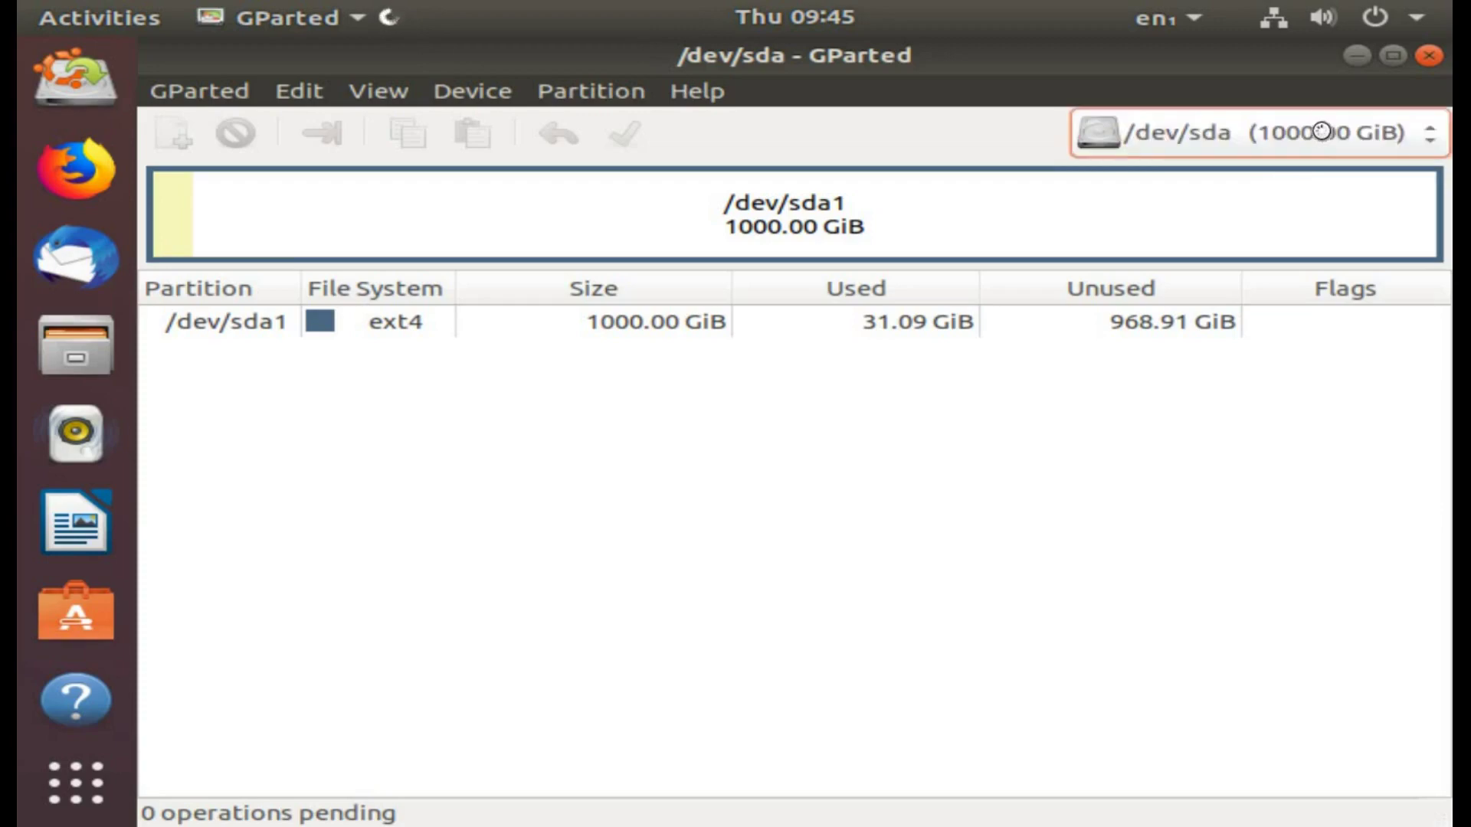
click(774, 214)
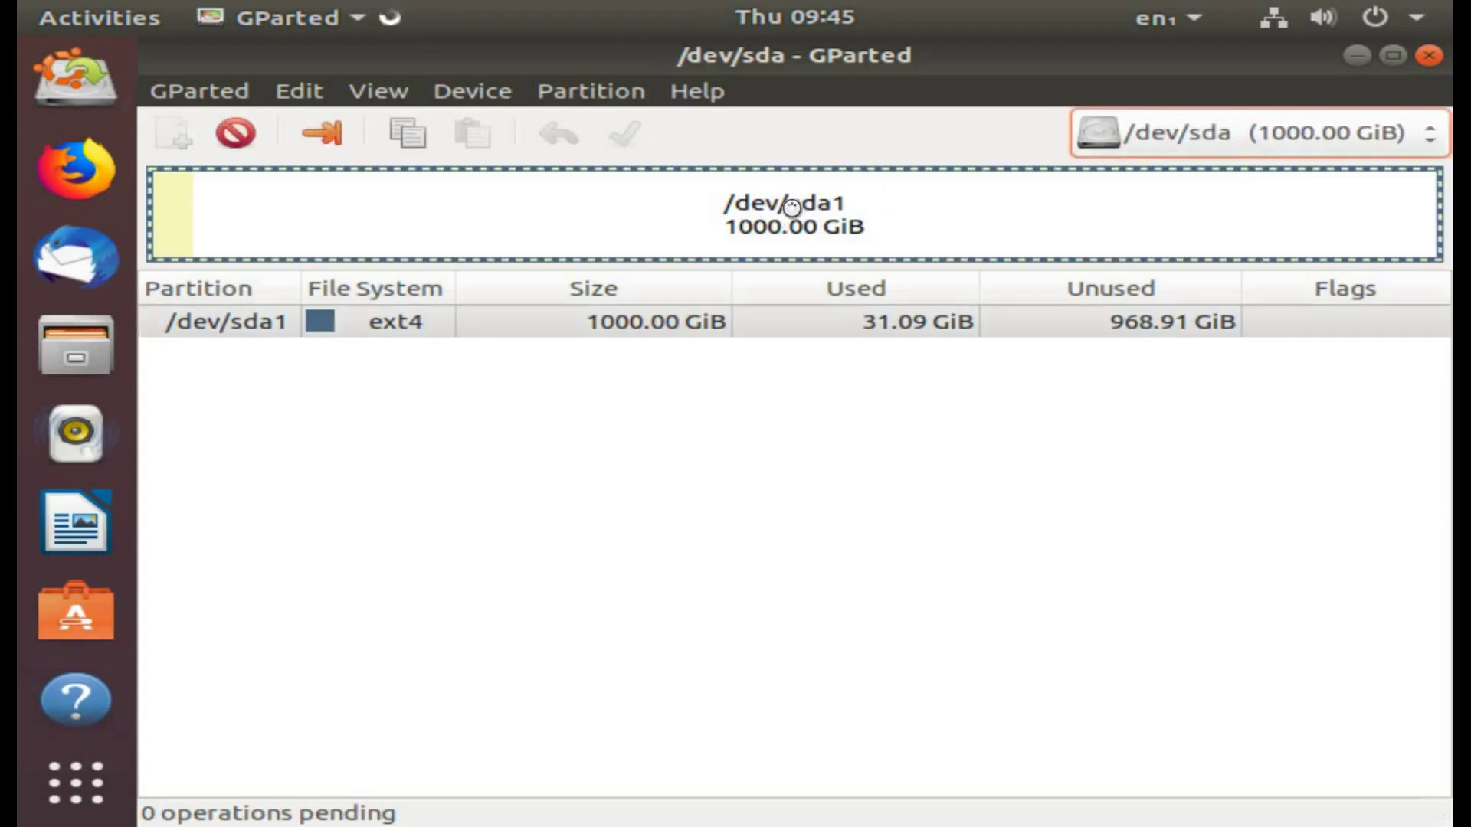
click(322, 135)
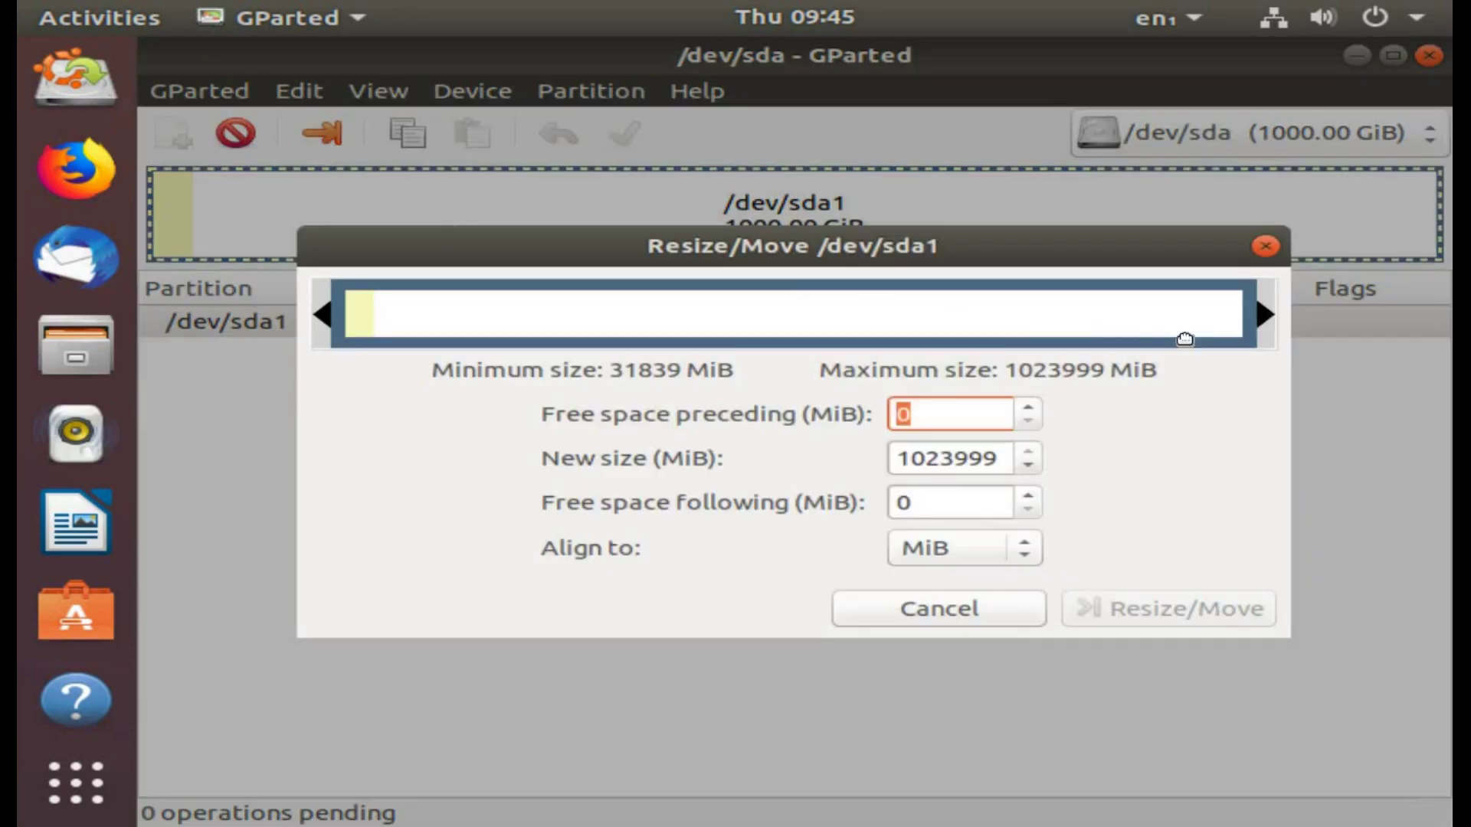
drag(1266, 315, 808, 315)
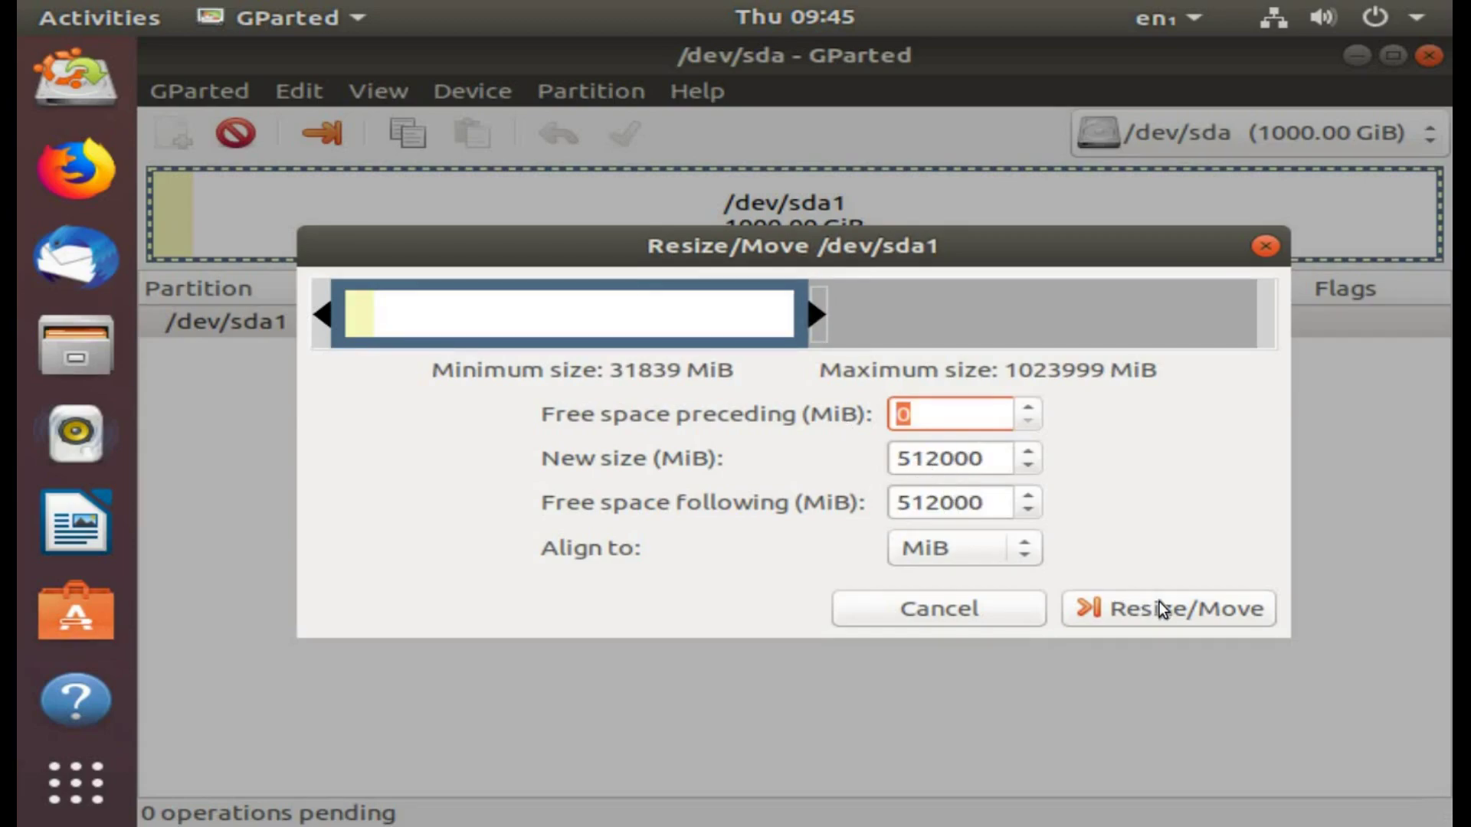
click(1195, 614)
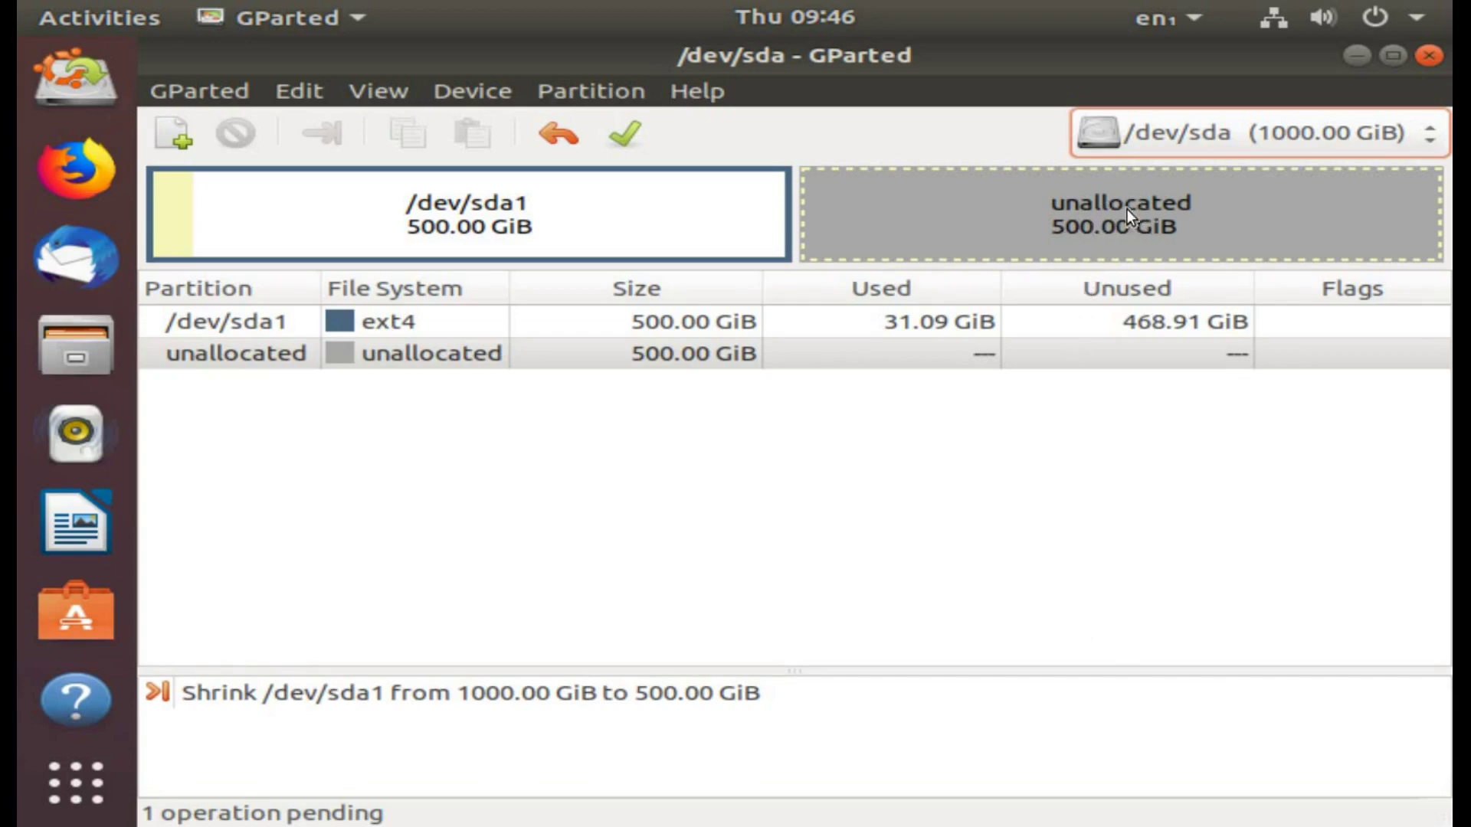
Step: Apply the queued /dev/sda1 shrink, dismiss the completion report, and close GParted
click(633, 134)
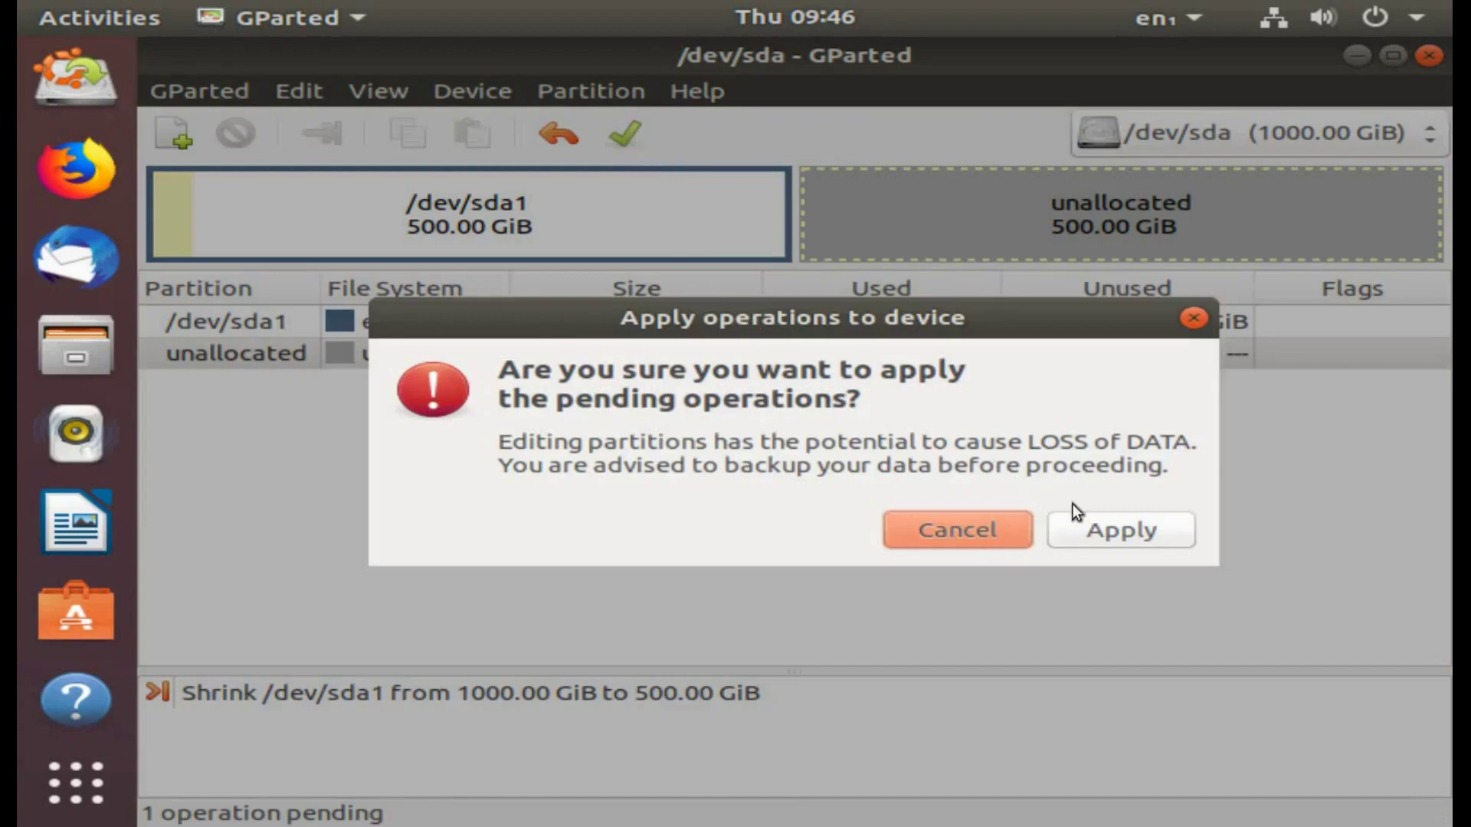
click(1122, 535)
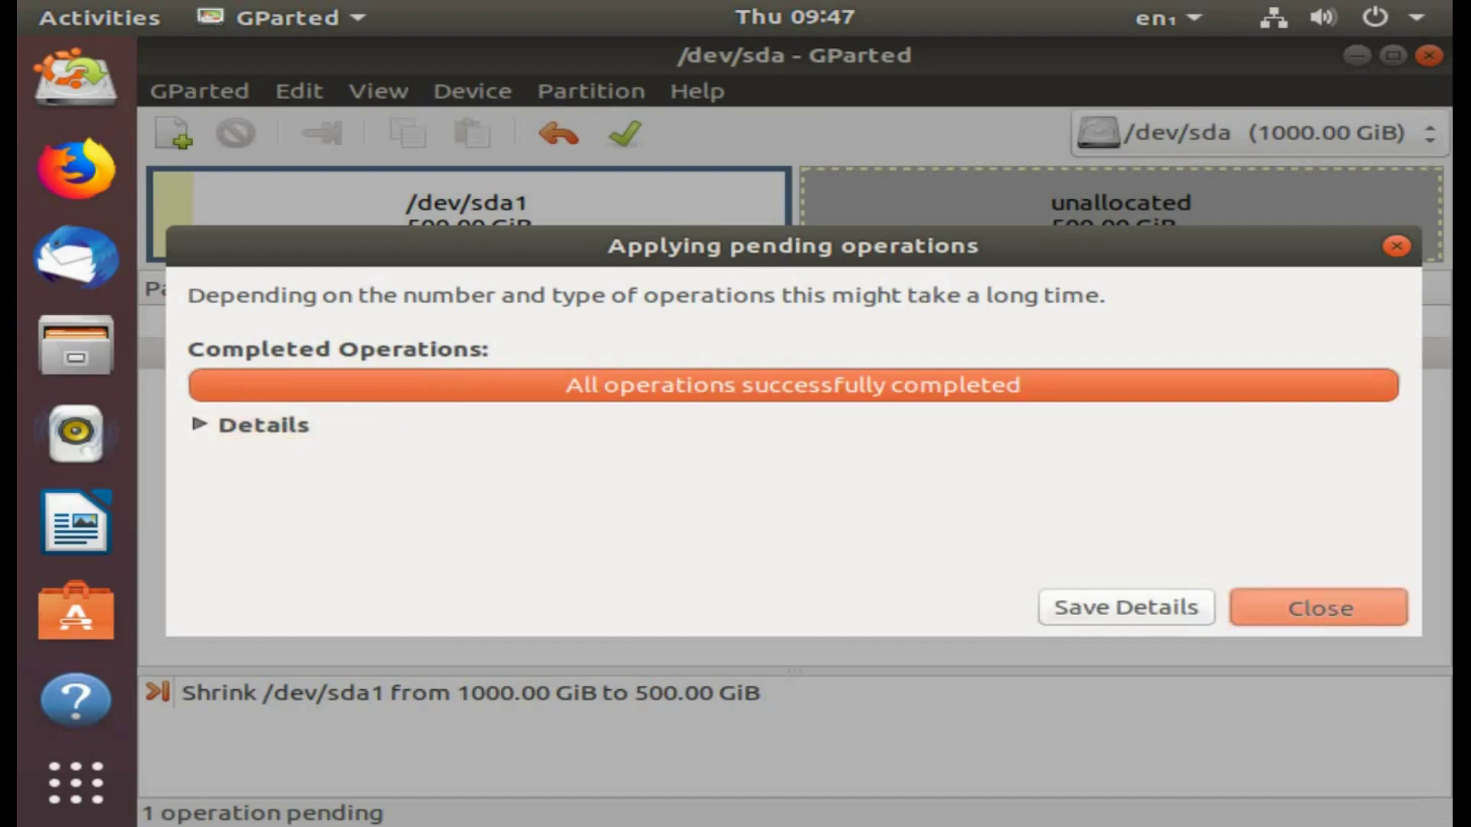
click(1307, 598)
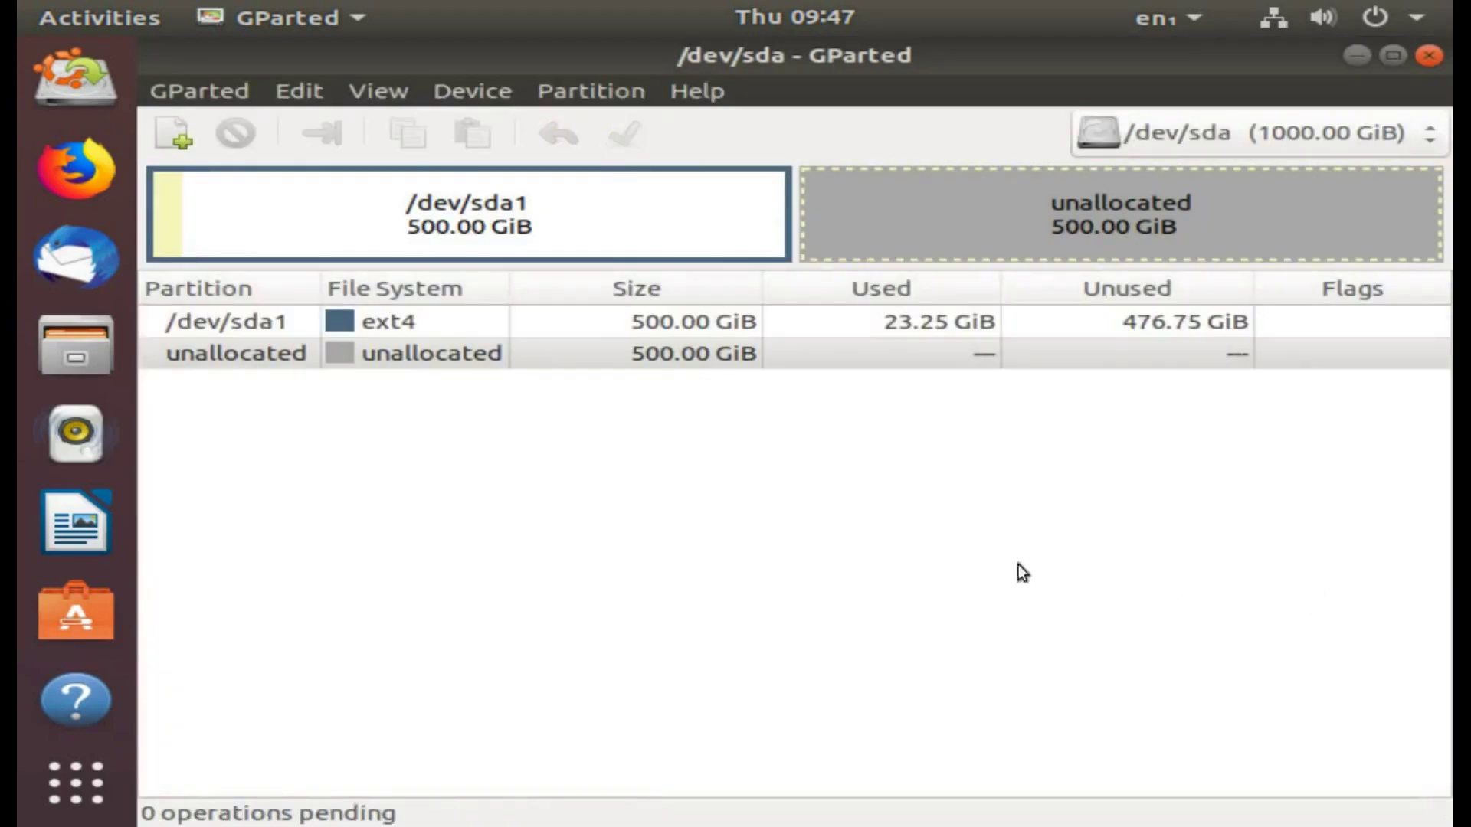
click(660, 356)
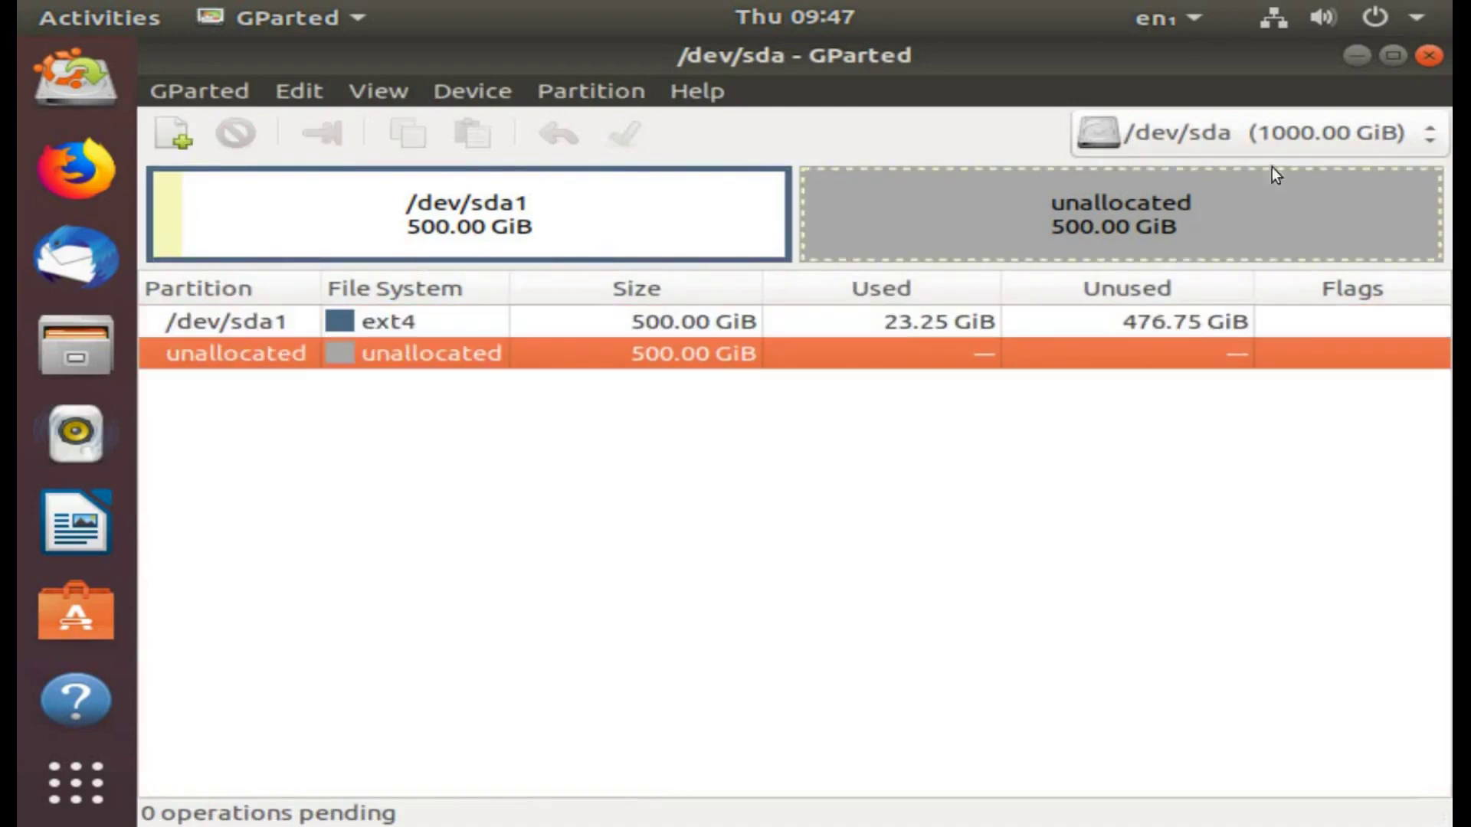
click(1429, 57)
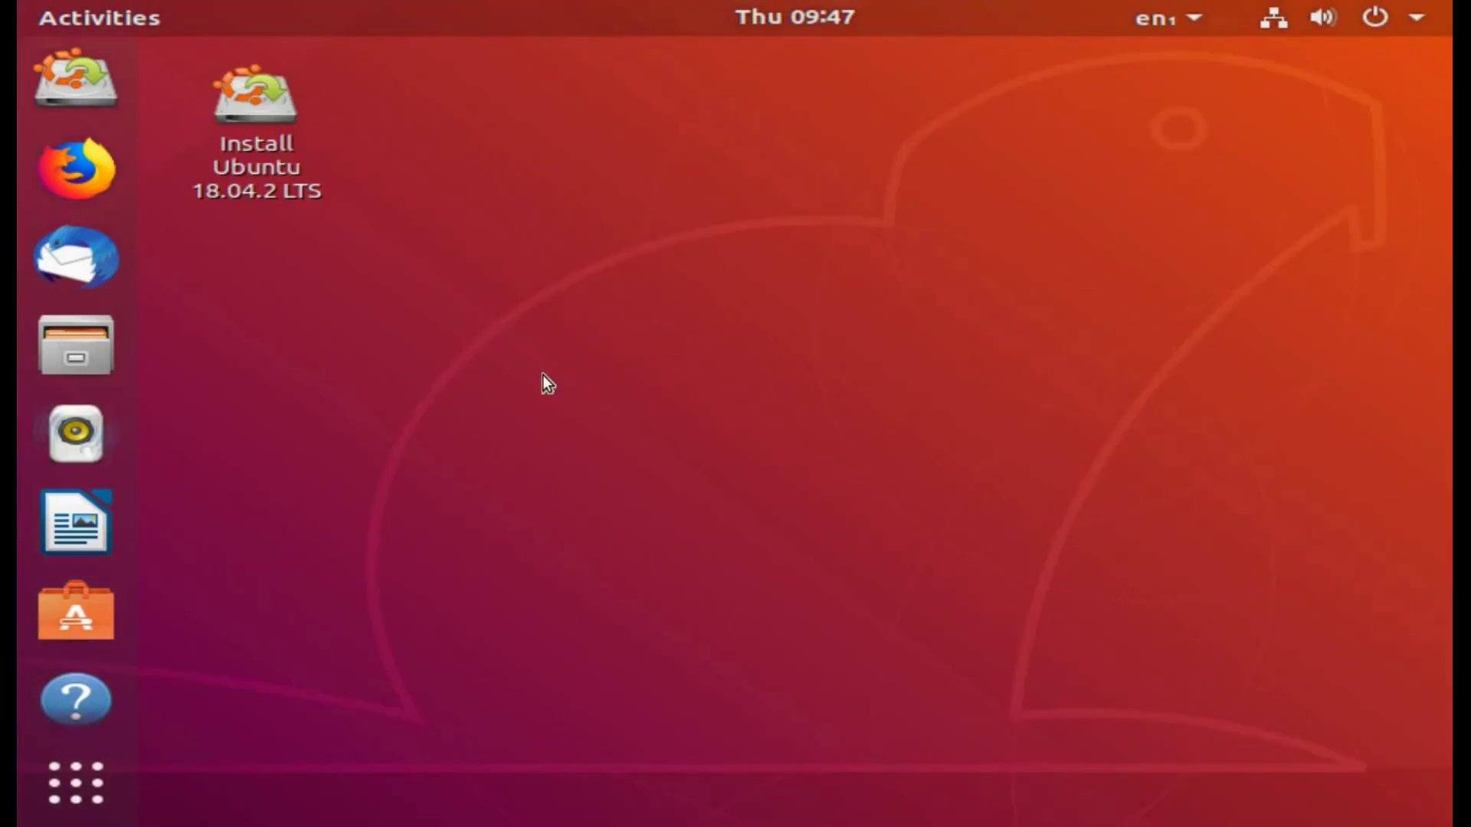
Step: Restart Ubuntu from the system menu, continuing past the remove-media prompt
click(1426, 22)
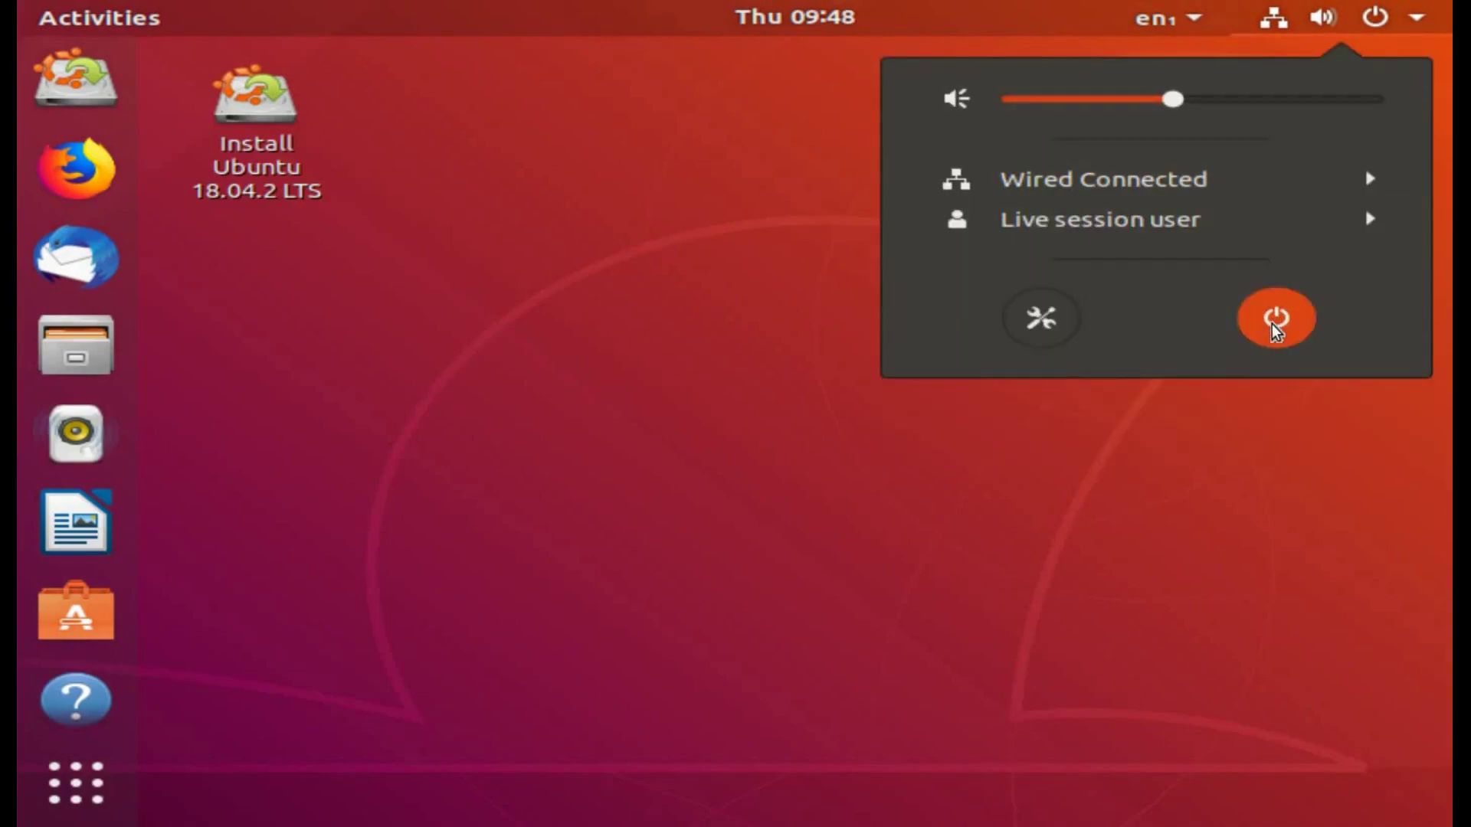
click(1276, 319)
click(725, 509)
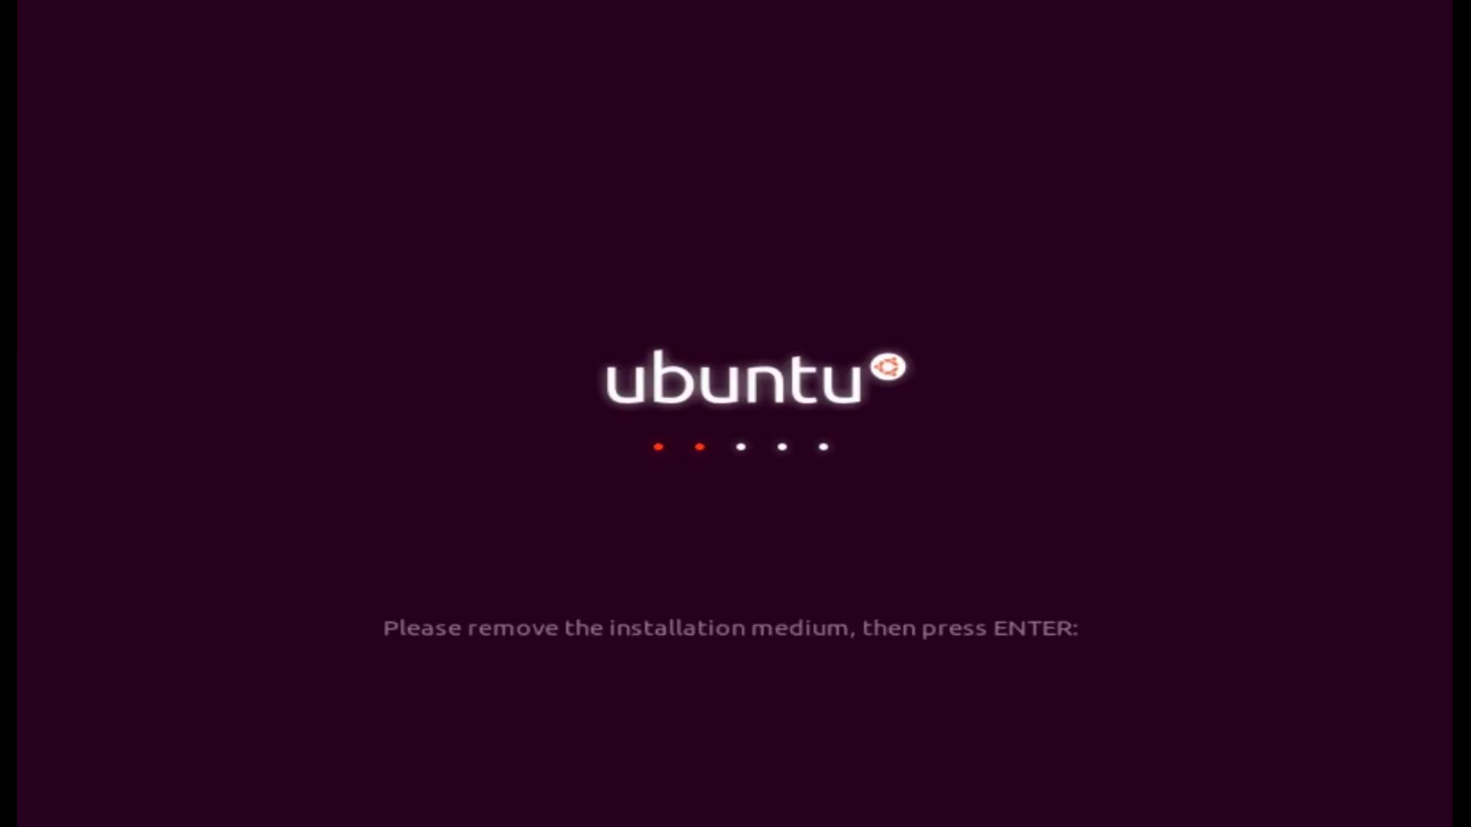
key(Return)
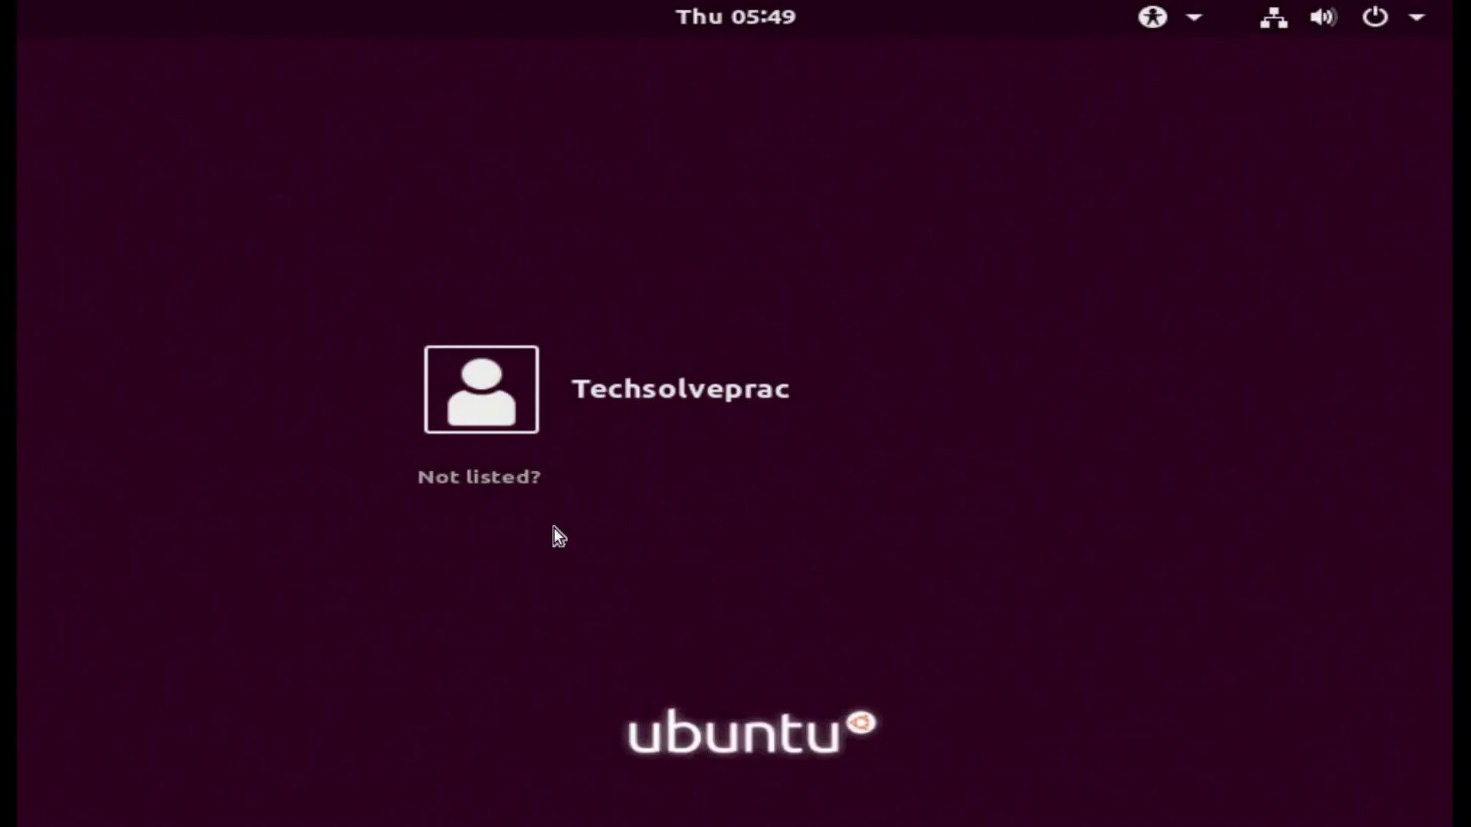
Step: Sign in to the user account with its password
click(692, 385)
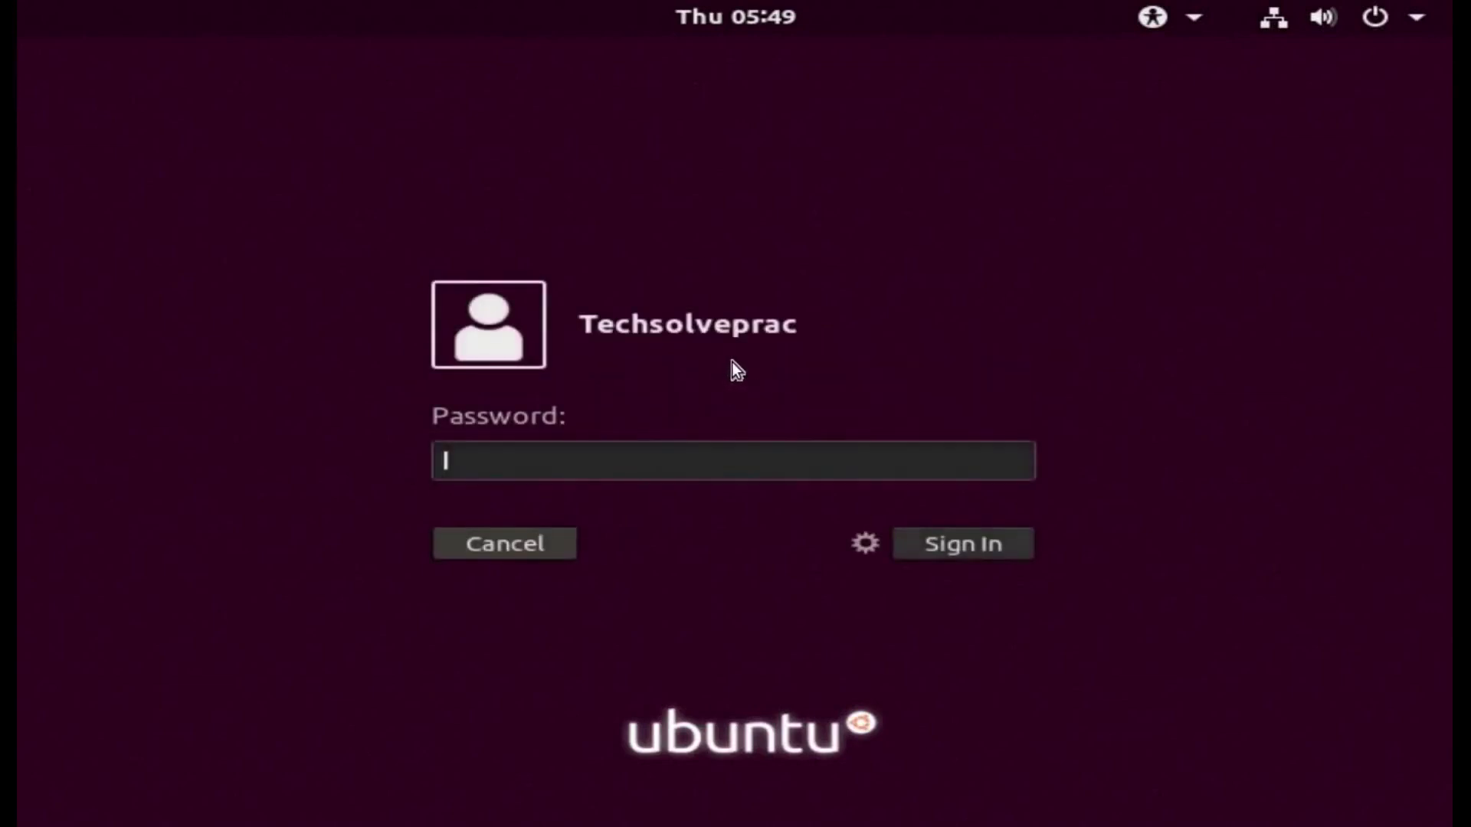
text(****)
key(Return)
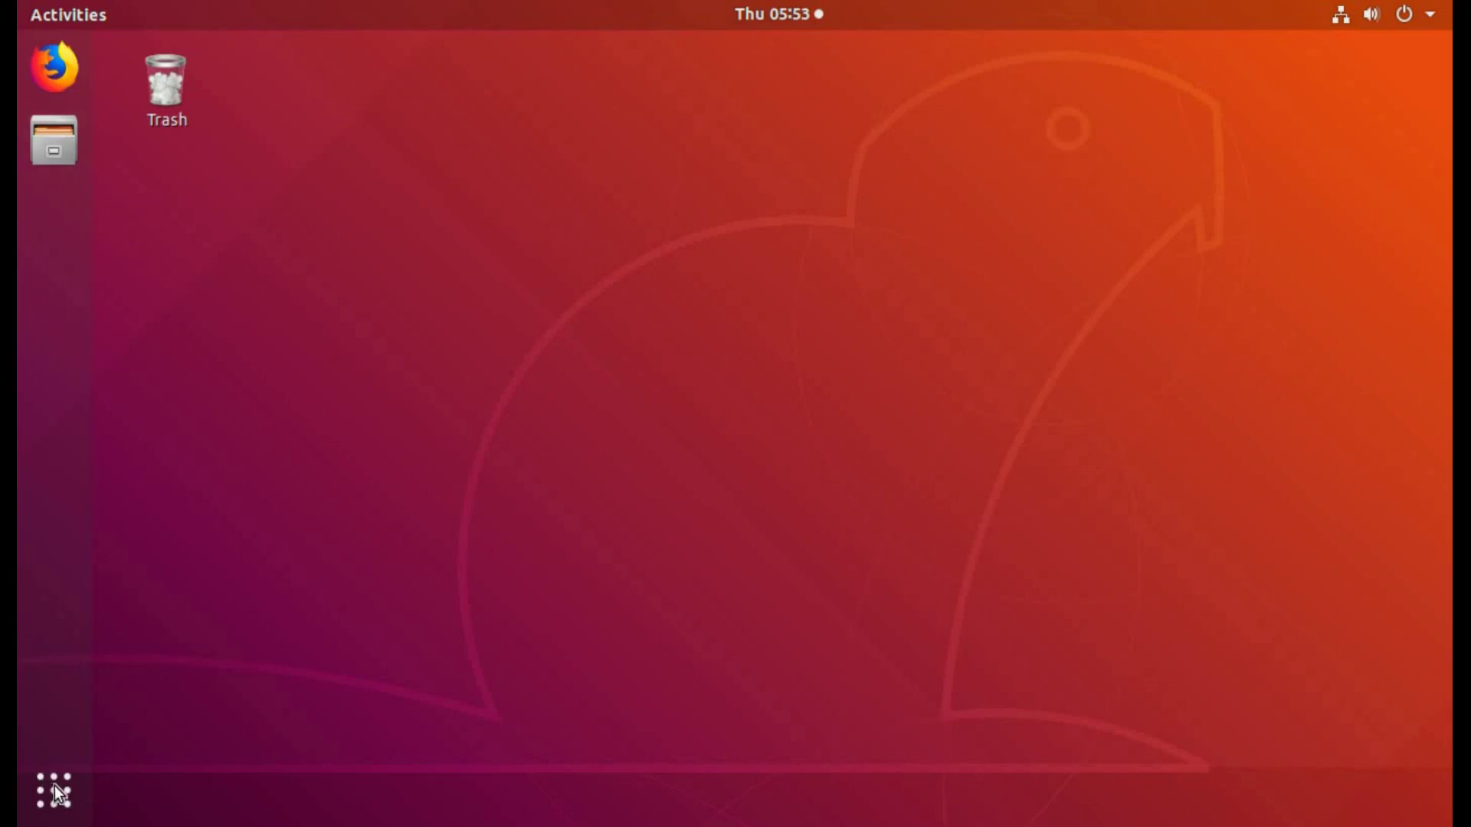
click(55, 784)
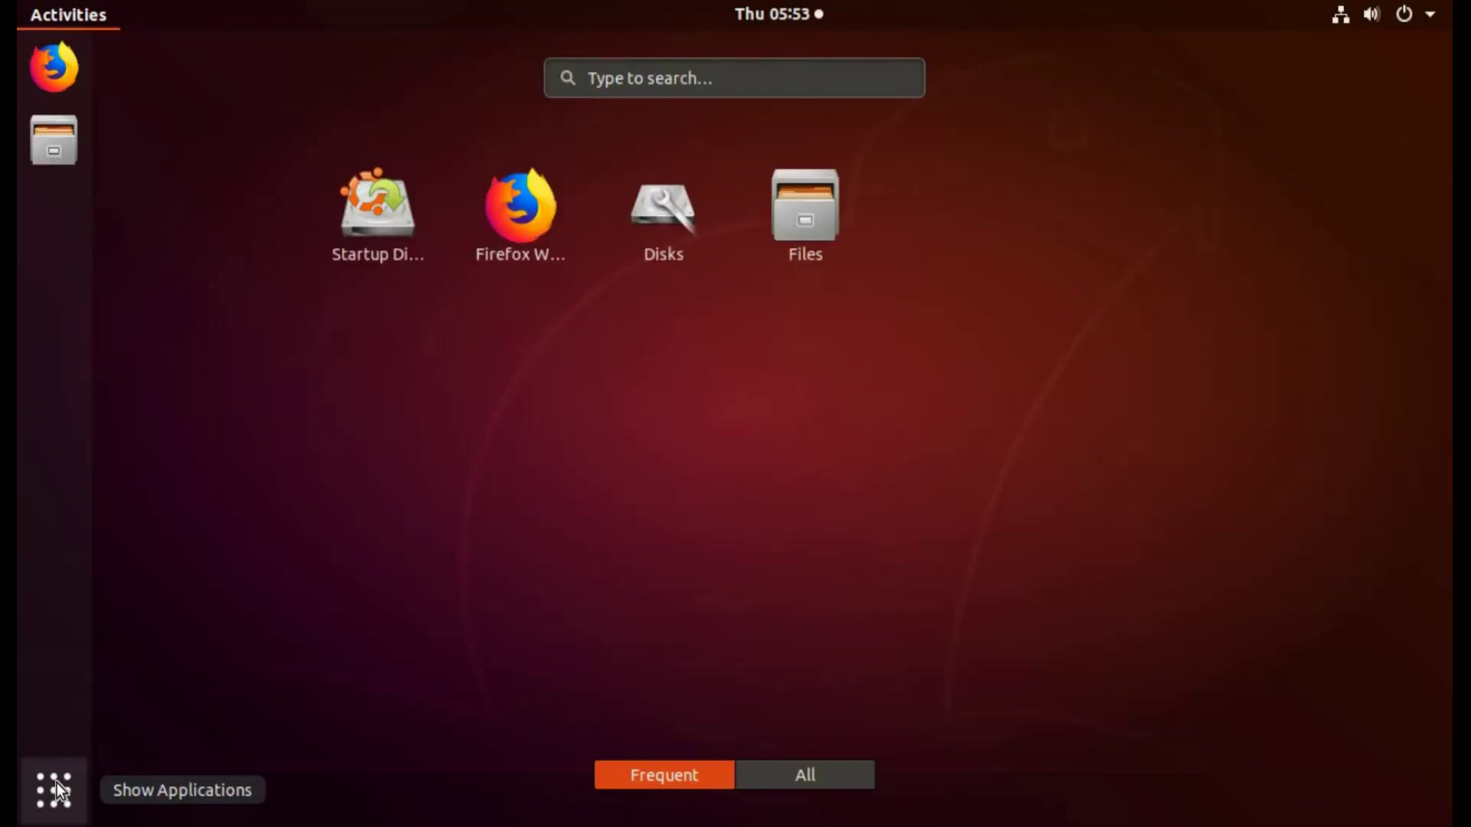
text(d)
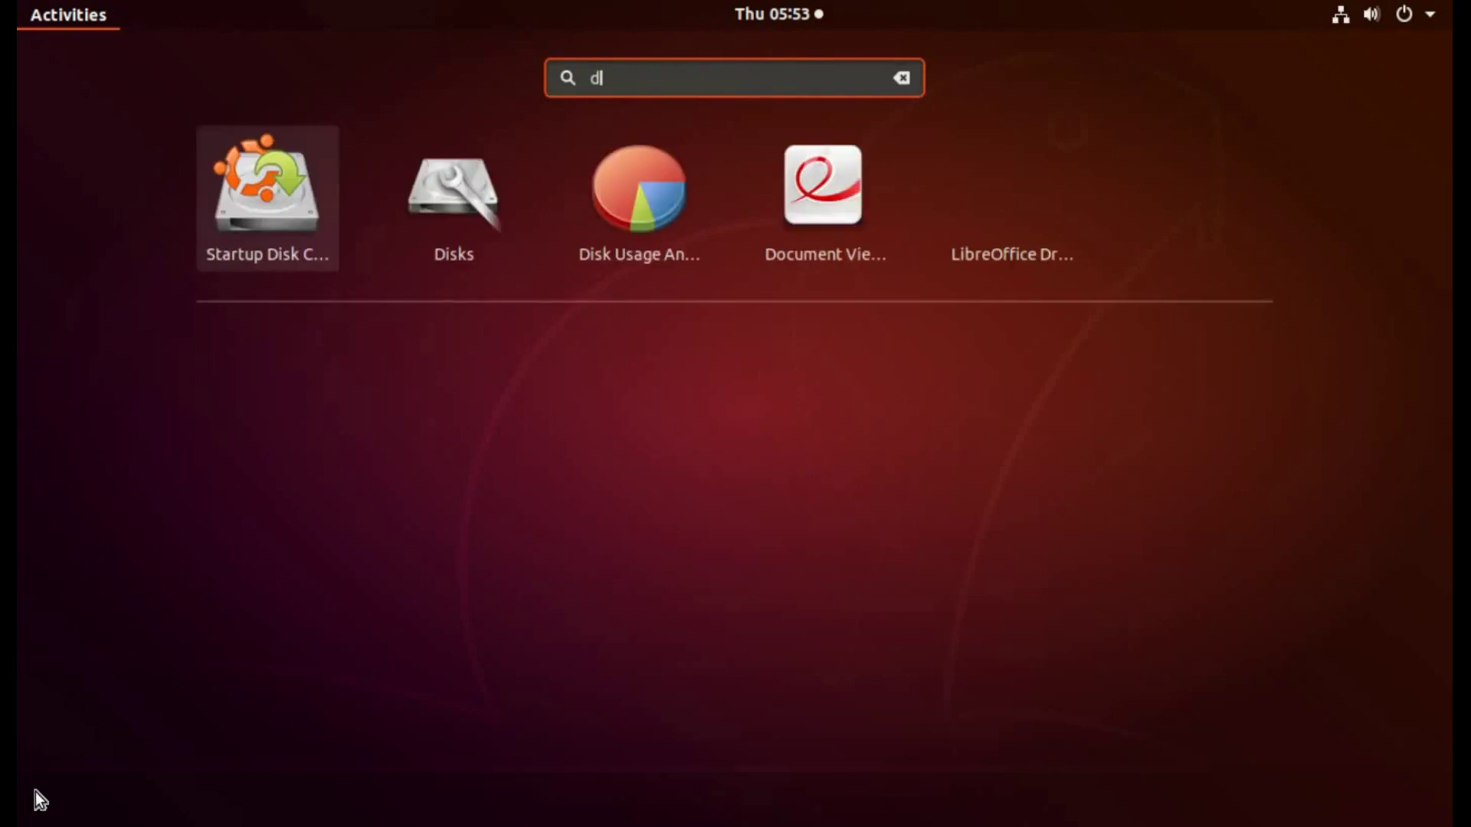
text(lisk)
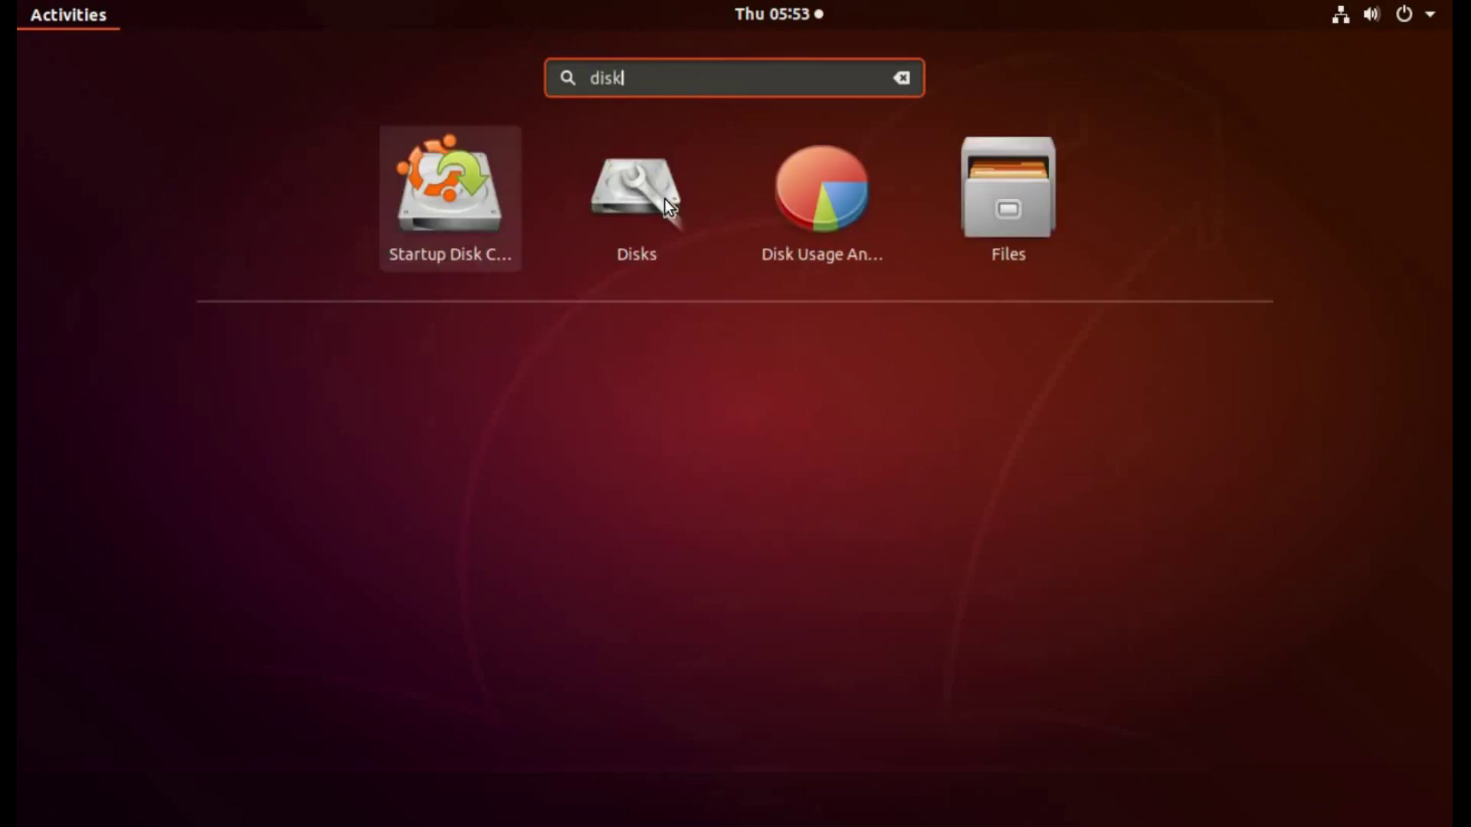
click(663, 200)
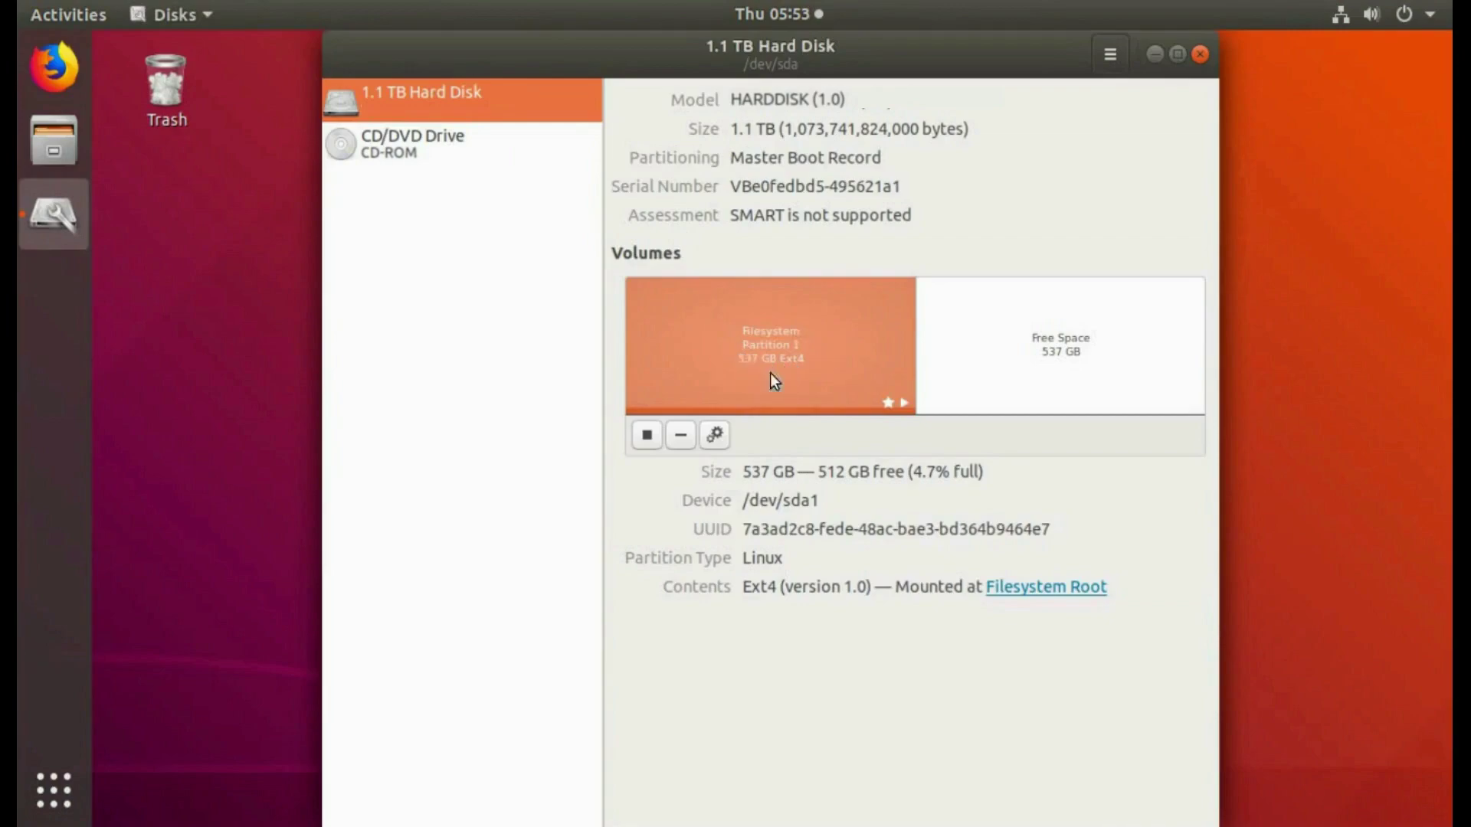
click(1072, 347)
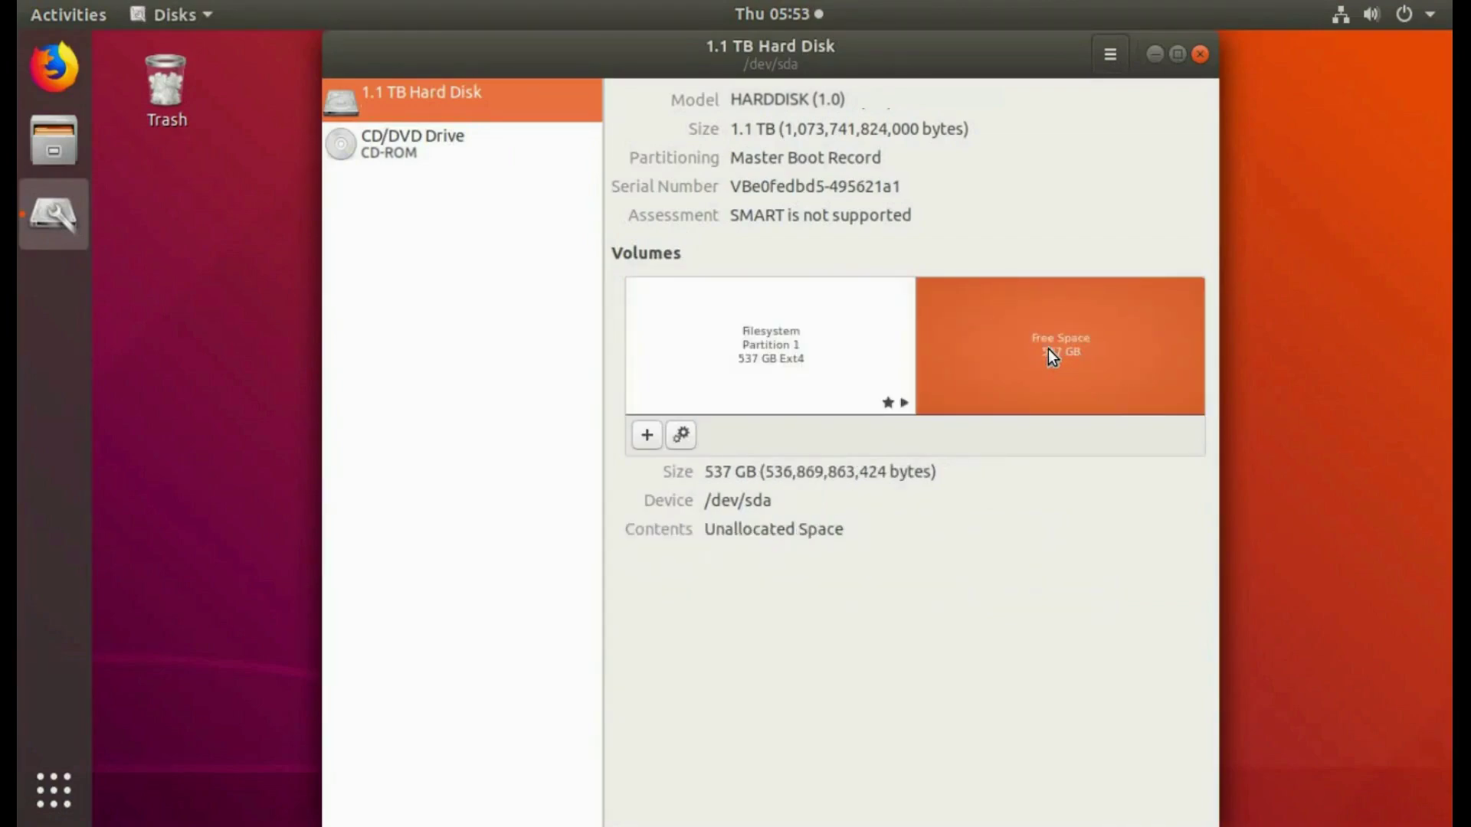
click(1202, 51)
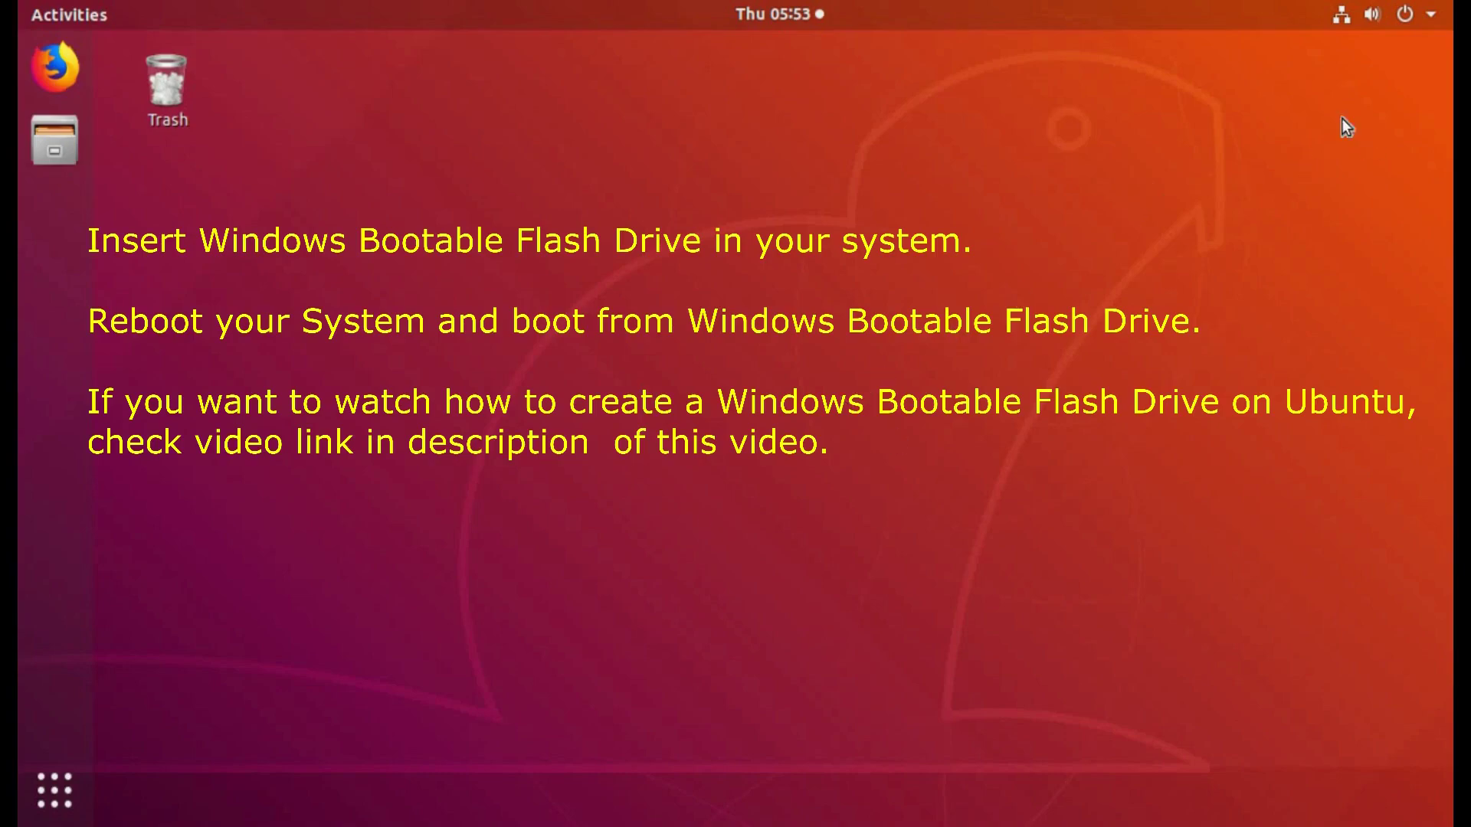
Step: Restart Ubuntu from the system menu to reach the HP Boot Menu
click(1409, 13)
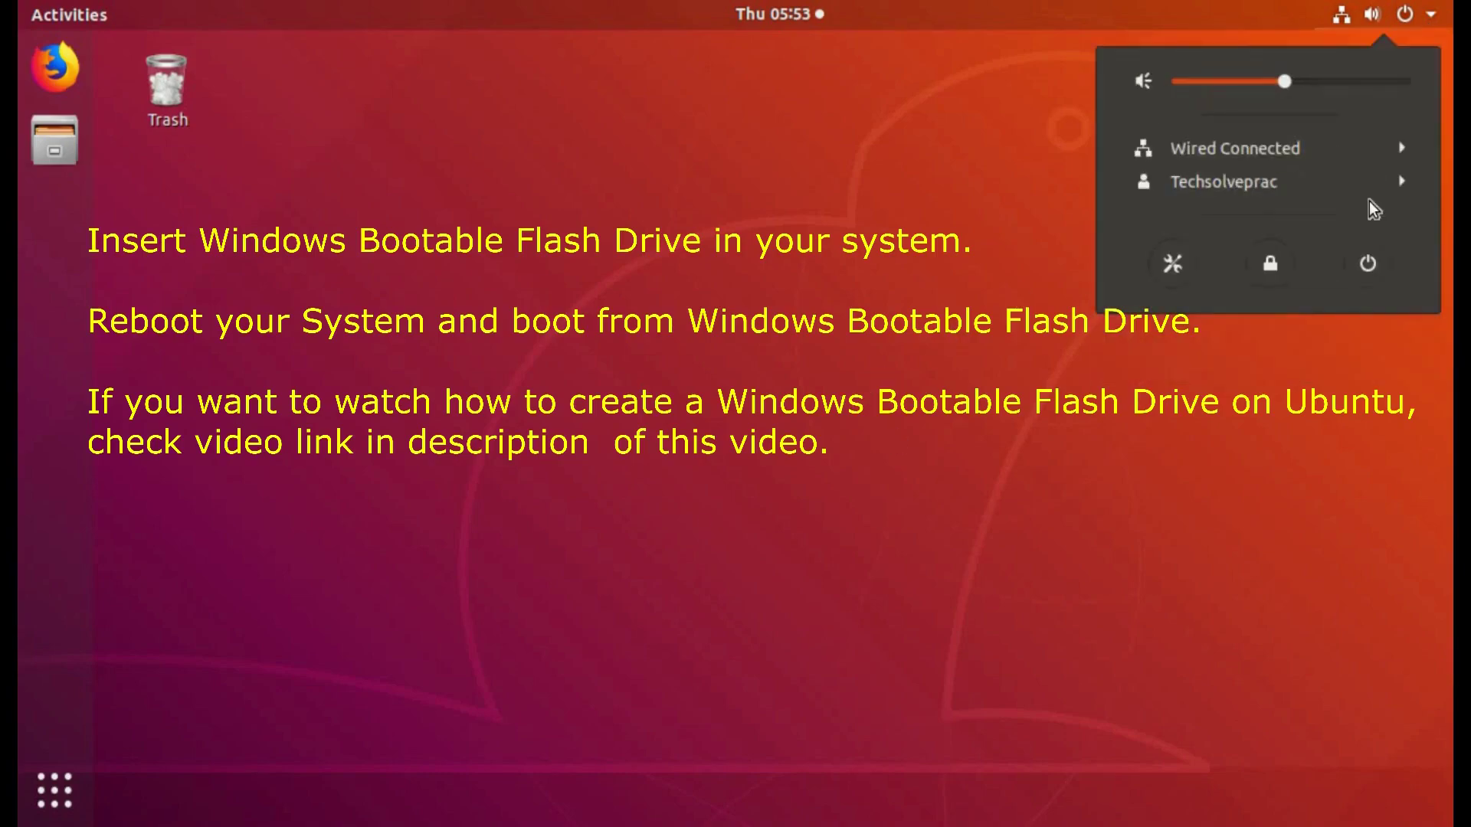
click(1370, 263)
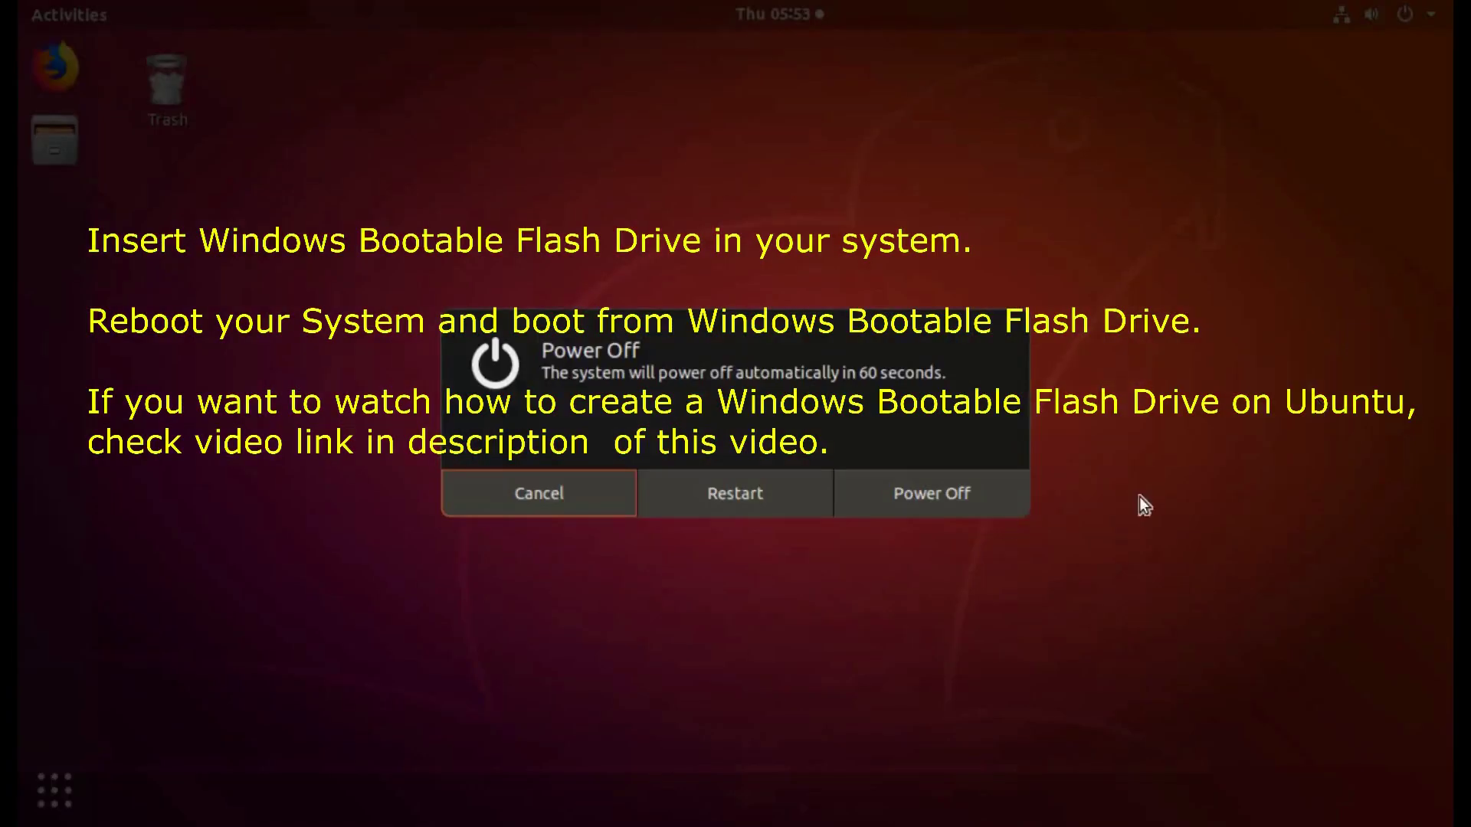
click(741, 490)
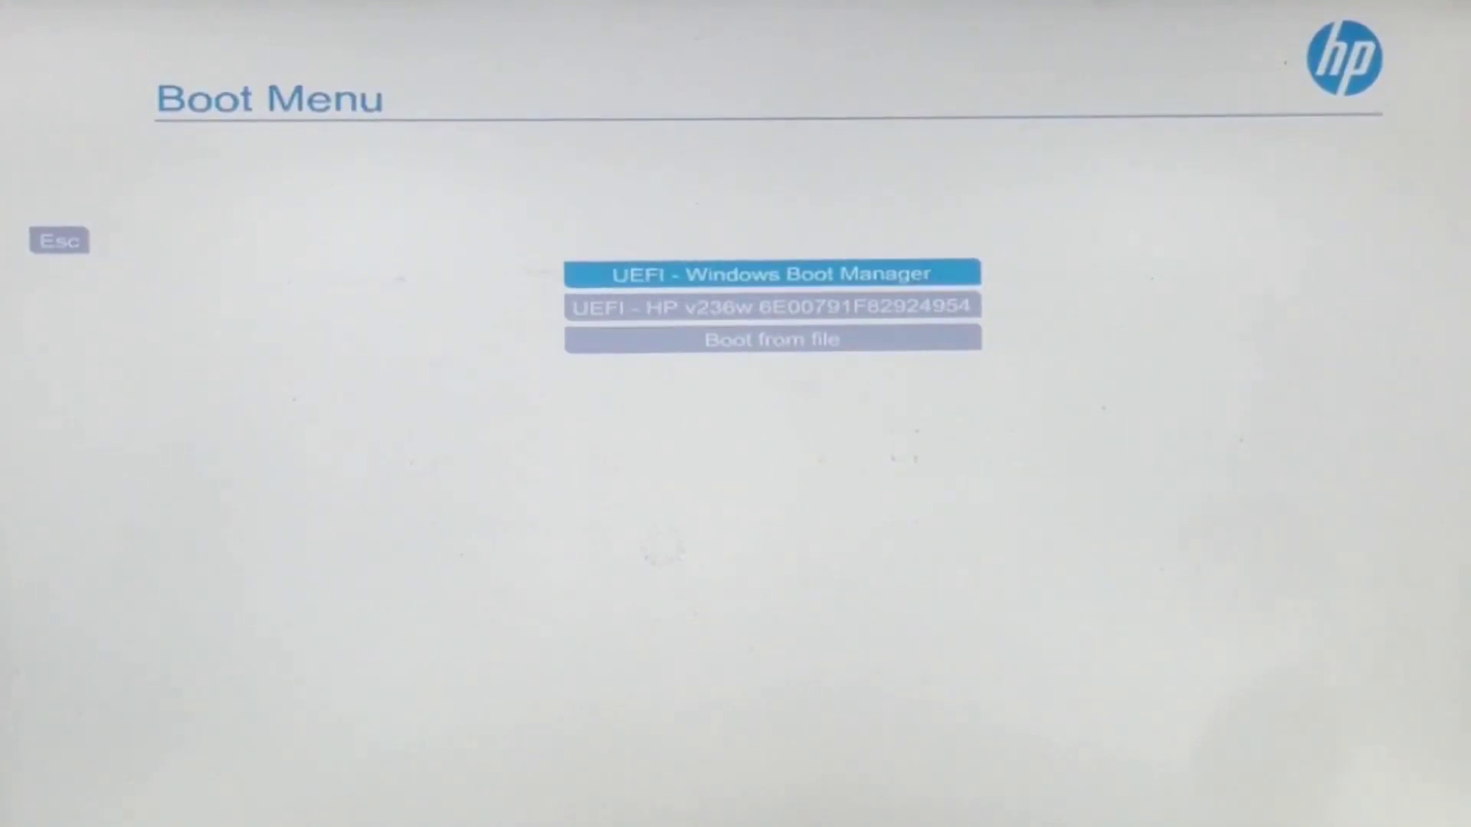
Step: Boot from the HP v236w flash drive, keep the language settings, and start installing without a product key
key(Down)
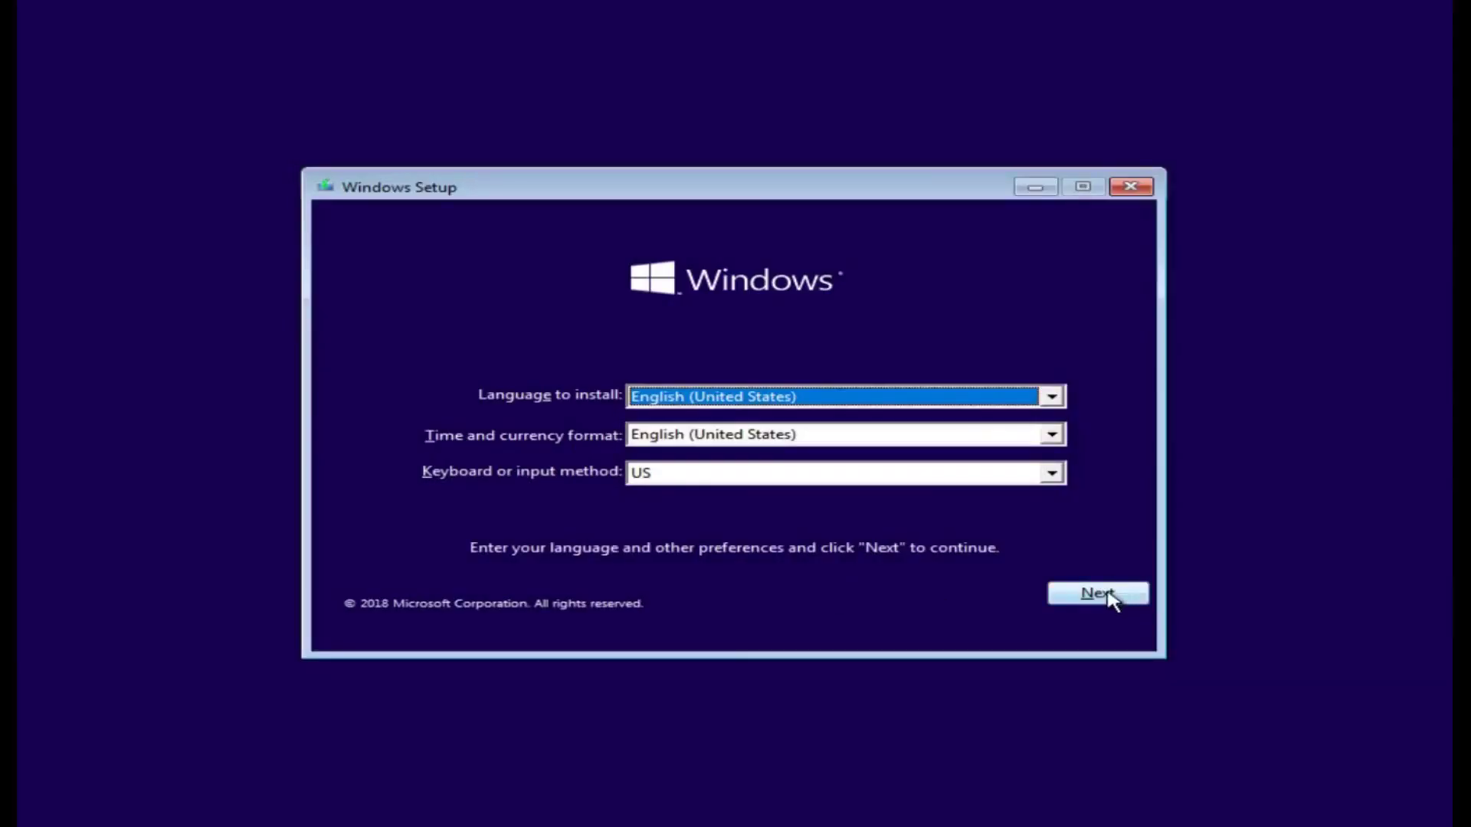
click(1097, 594)
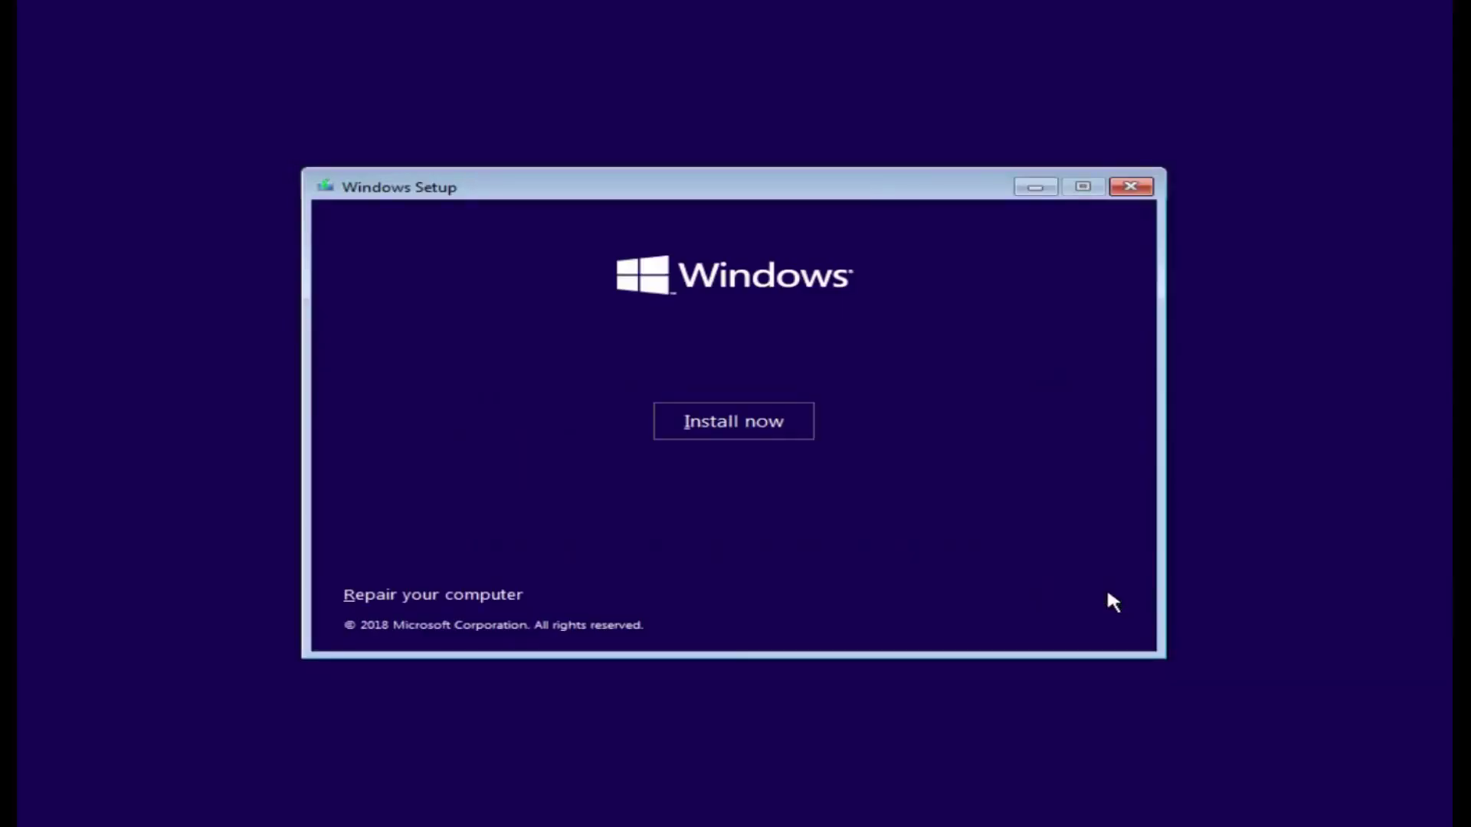
click(716, 421)
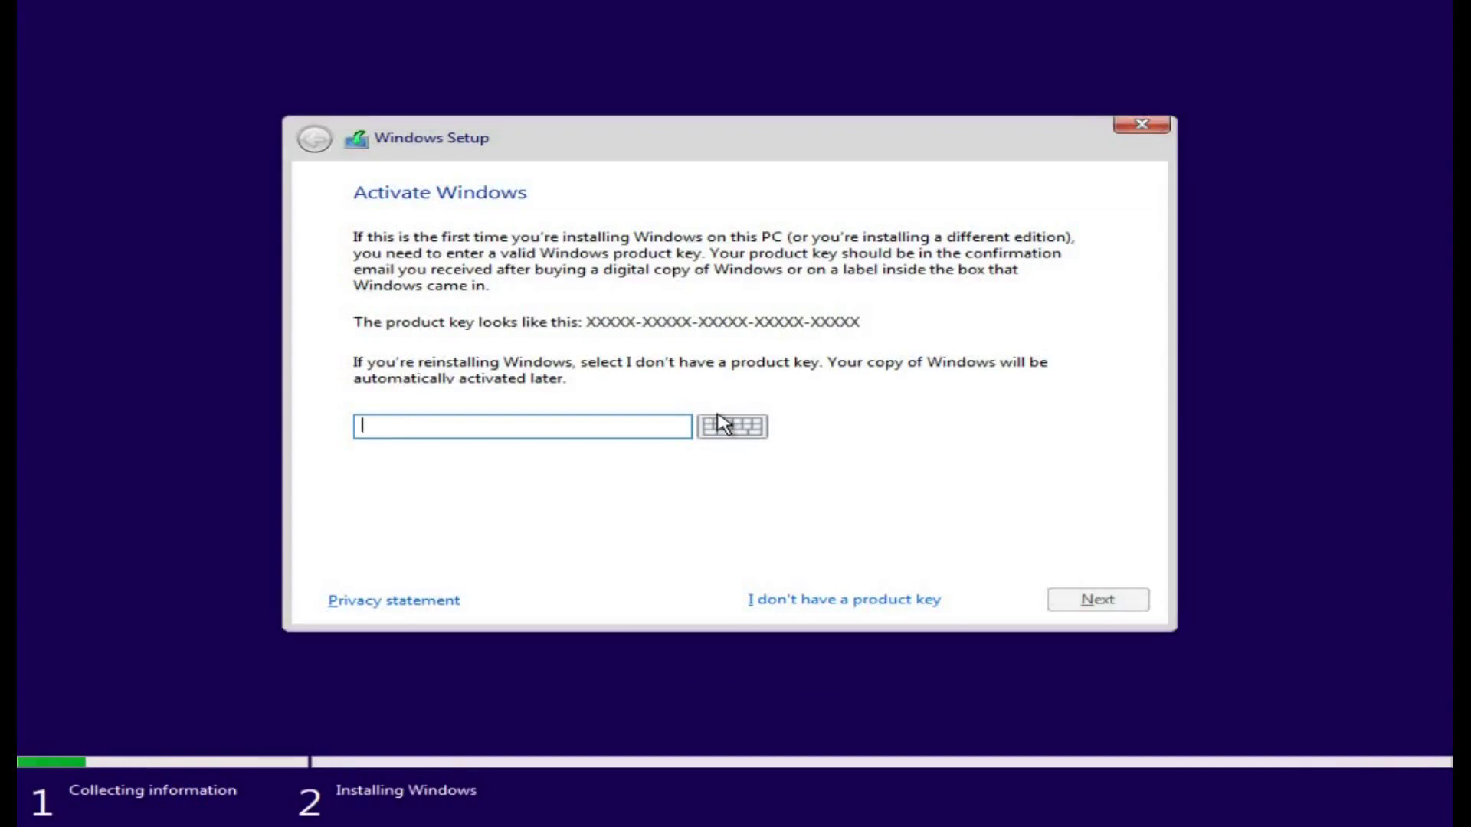
click(855, 602)
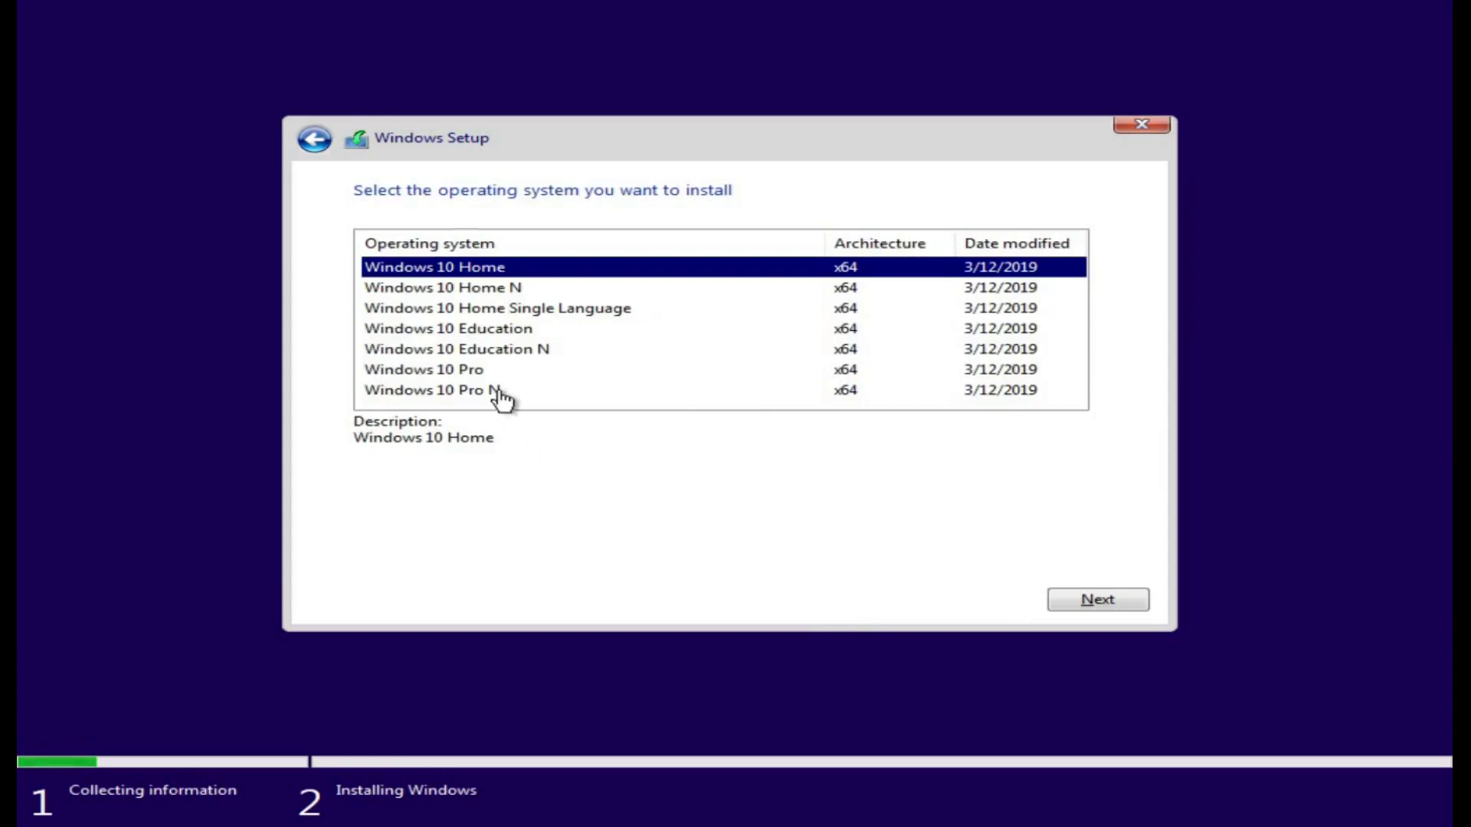
Step: Choose Windows 10 Pro and accept the license terms
click(505, 373)
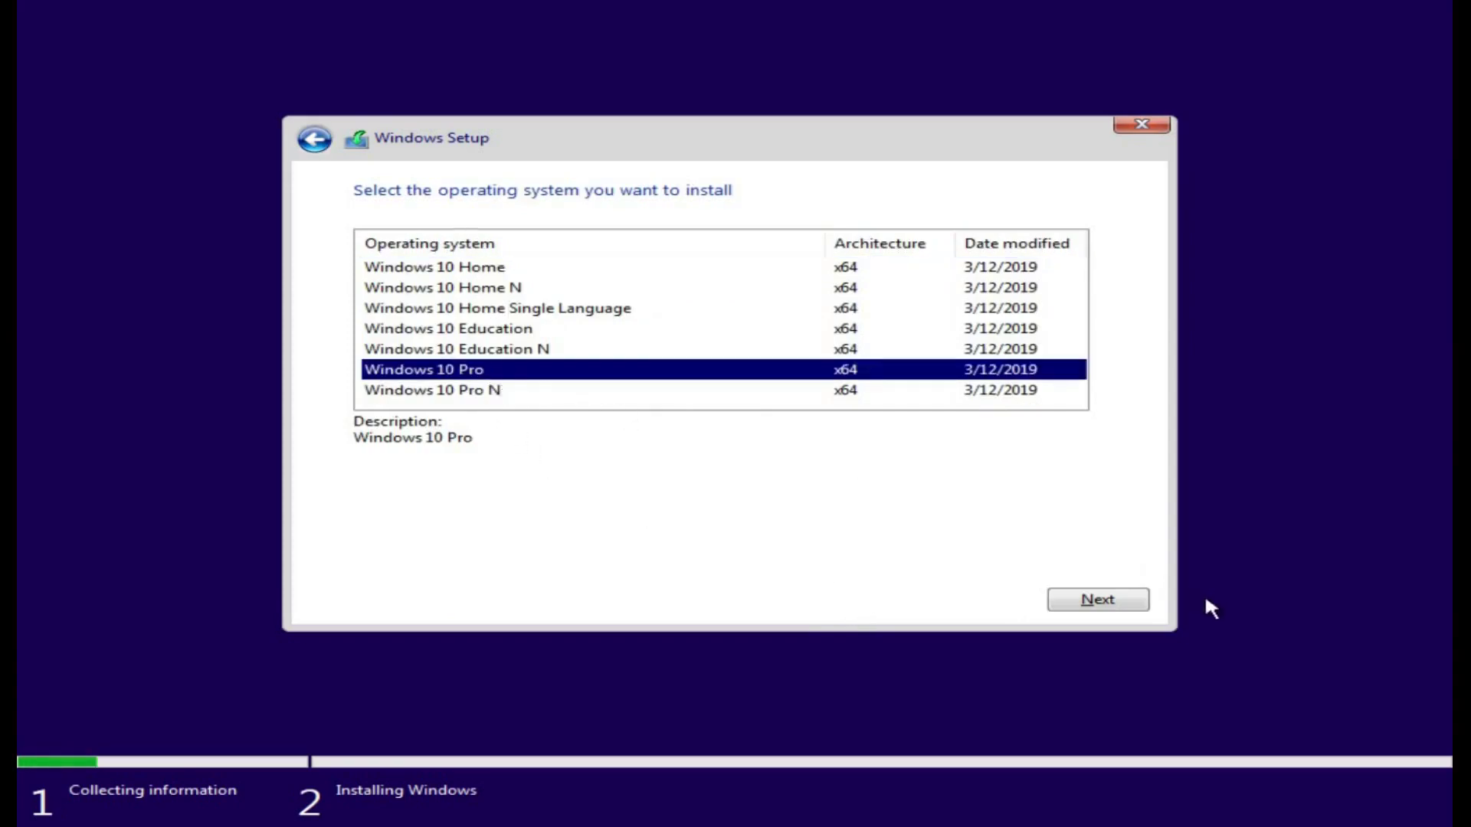
click(1115, 601)
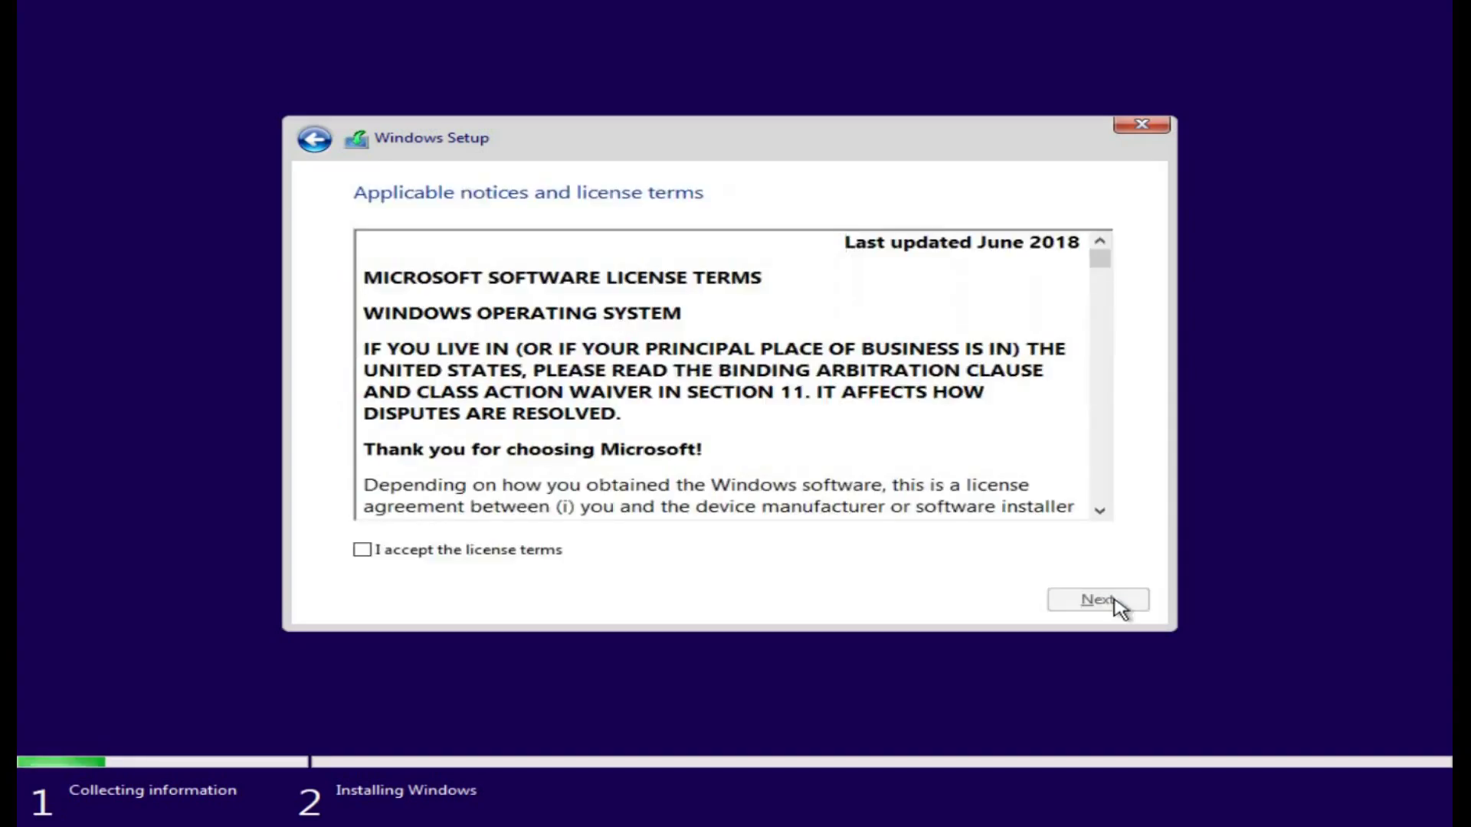
click(445, 554)
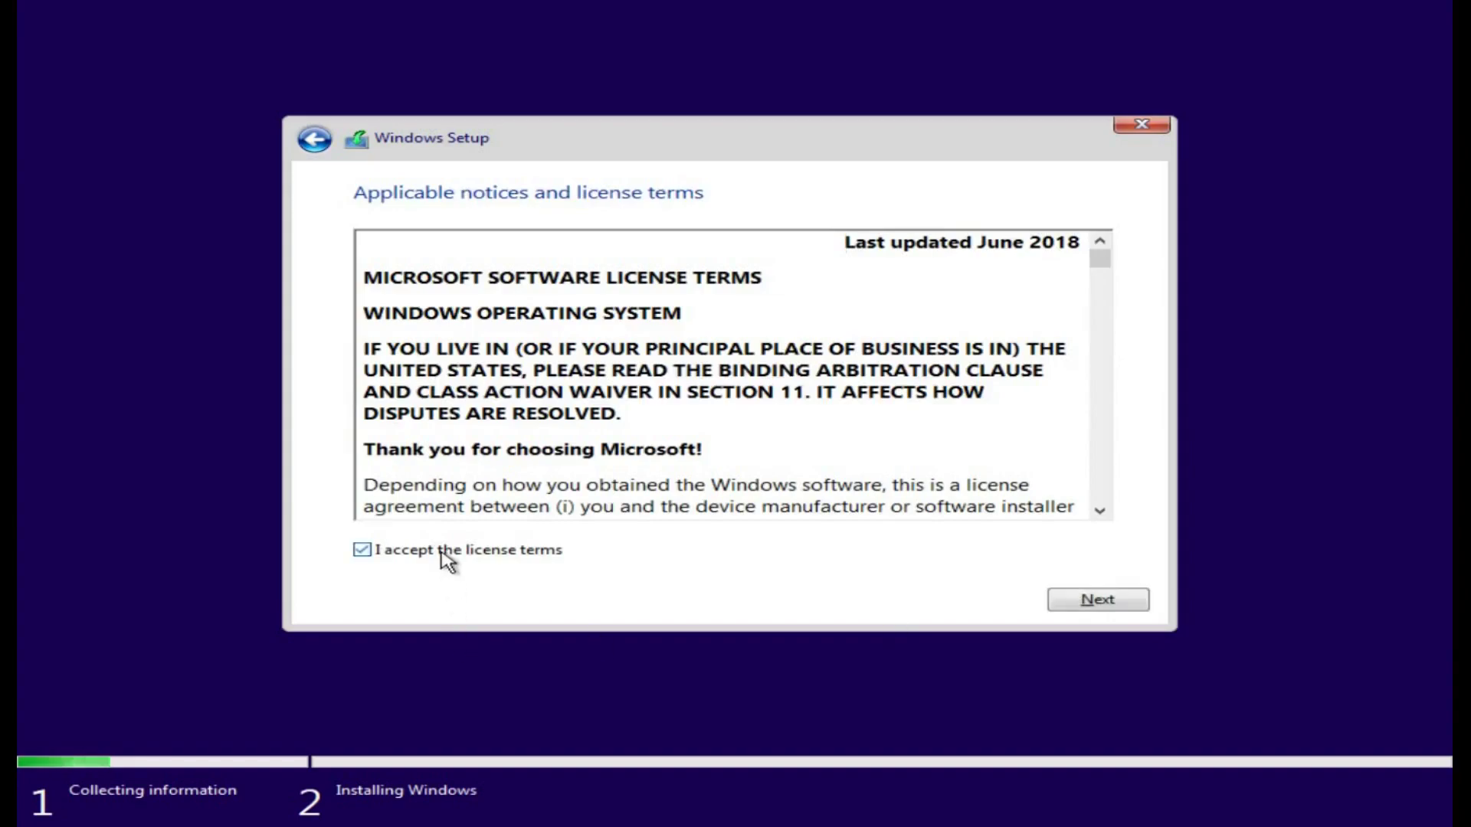
click(1104, 604)
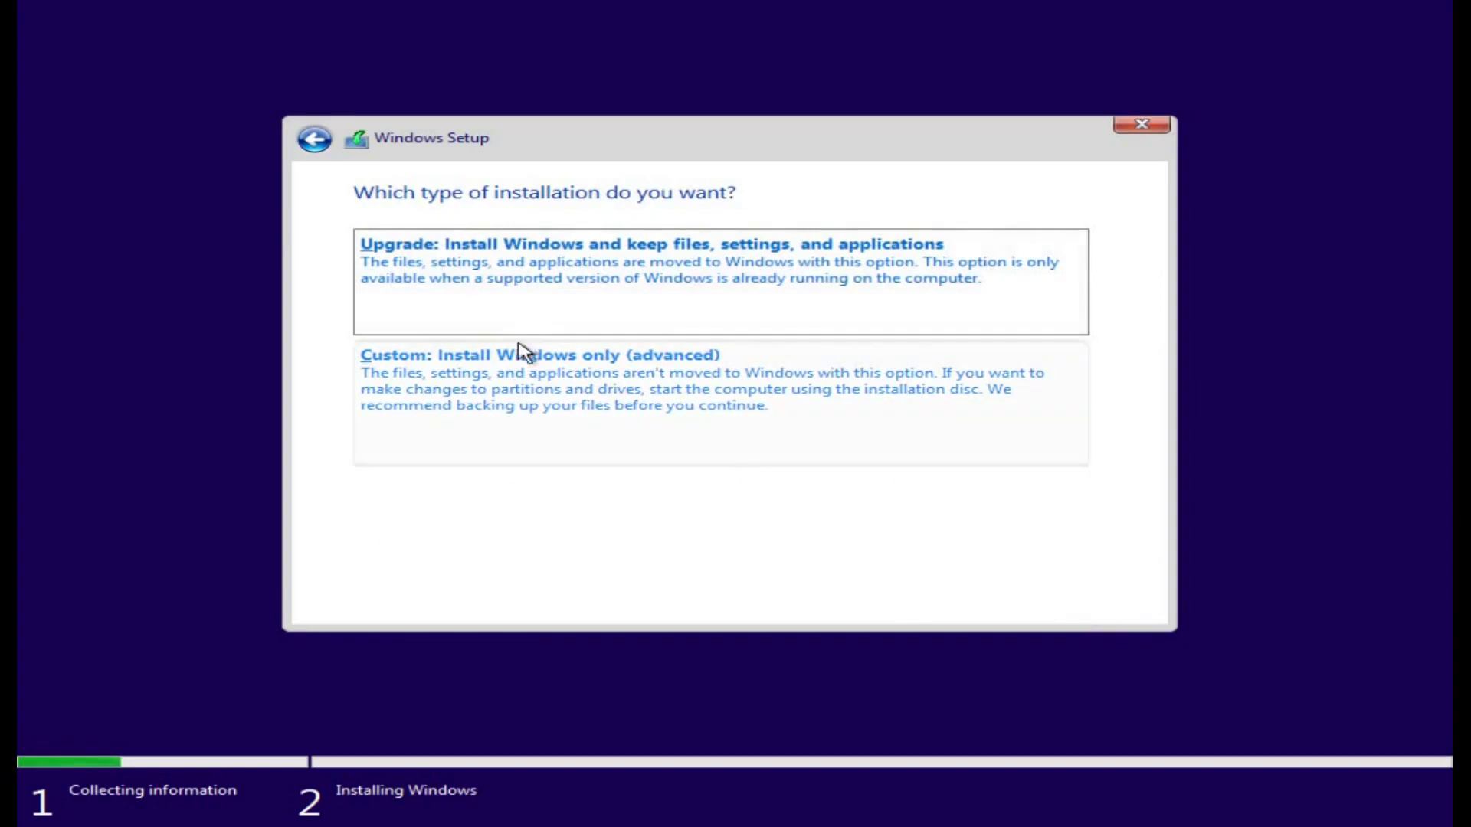
Step: Use a custom install to create a 511998 MB partition in Drive 0's unallocated space and install Windows on Partition 3
click(509, 401)
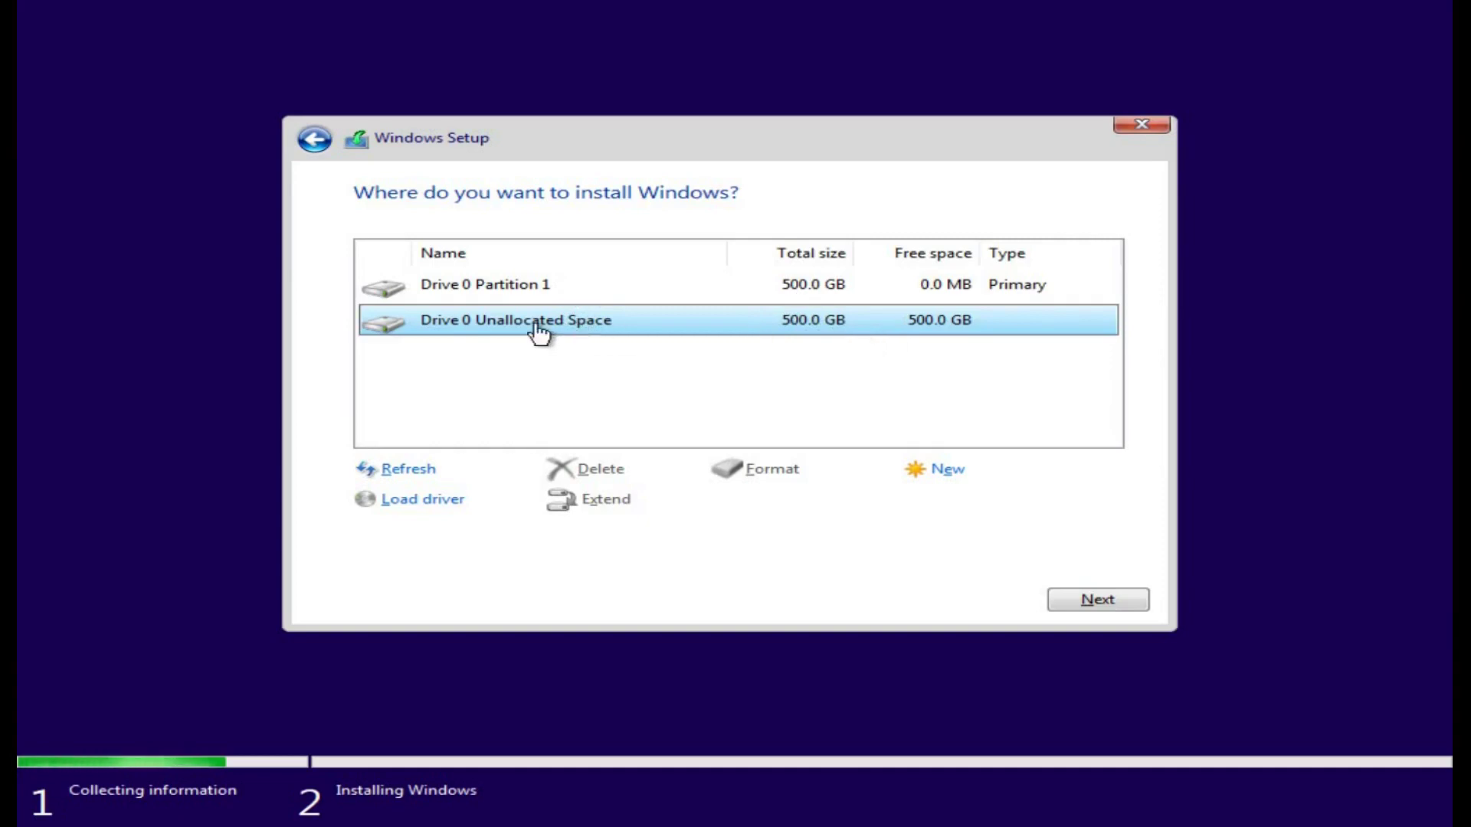
click(950, 471)
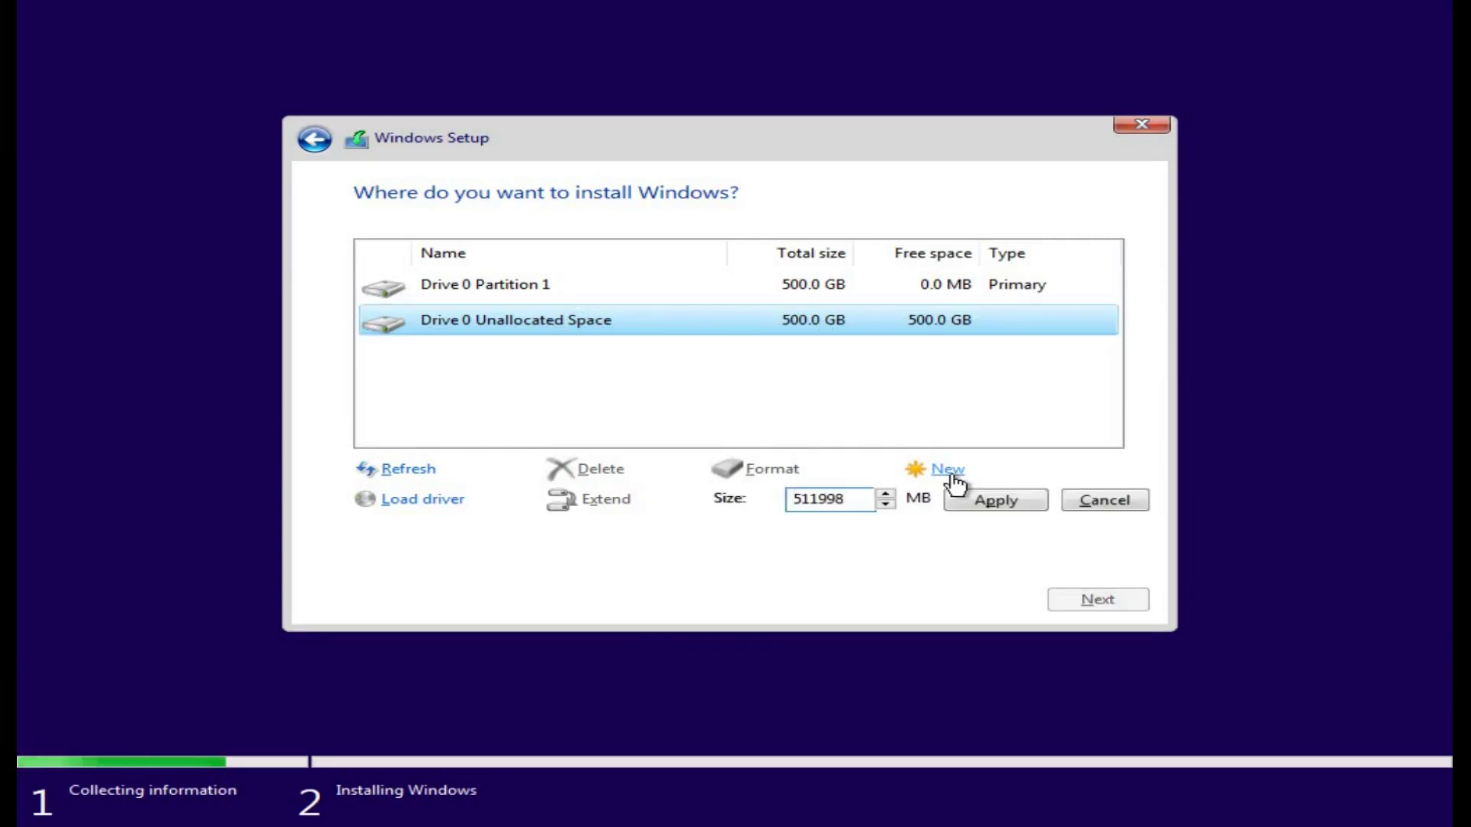
click(999, 507)
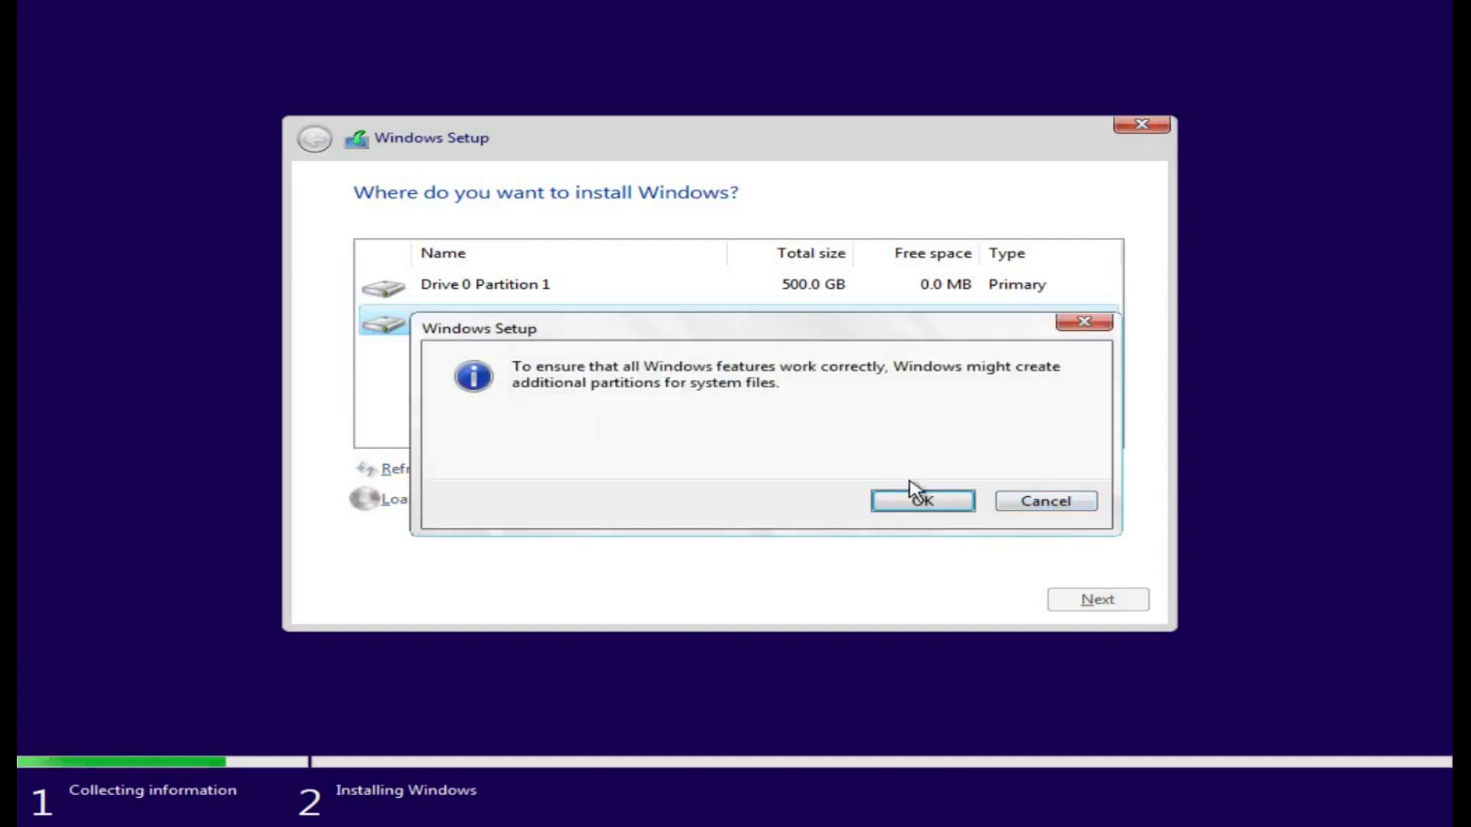
drag(513, 365, 794, 411)
click(797, 412)
click(936, 506)
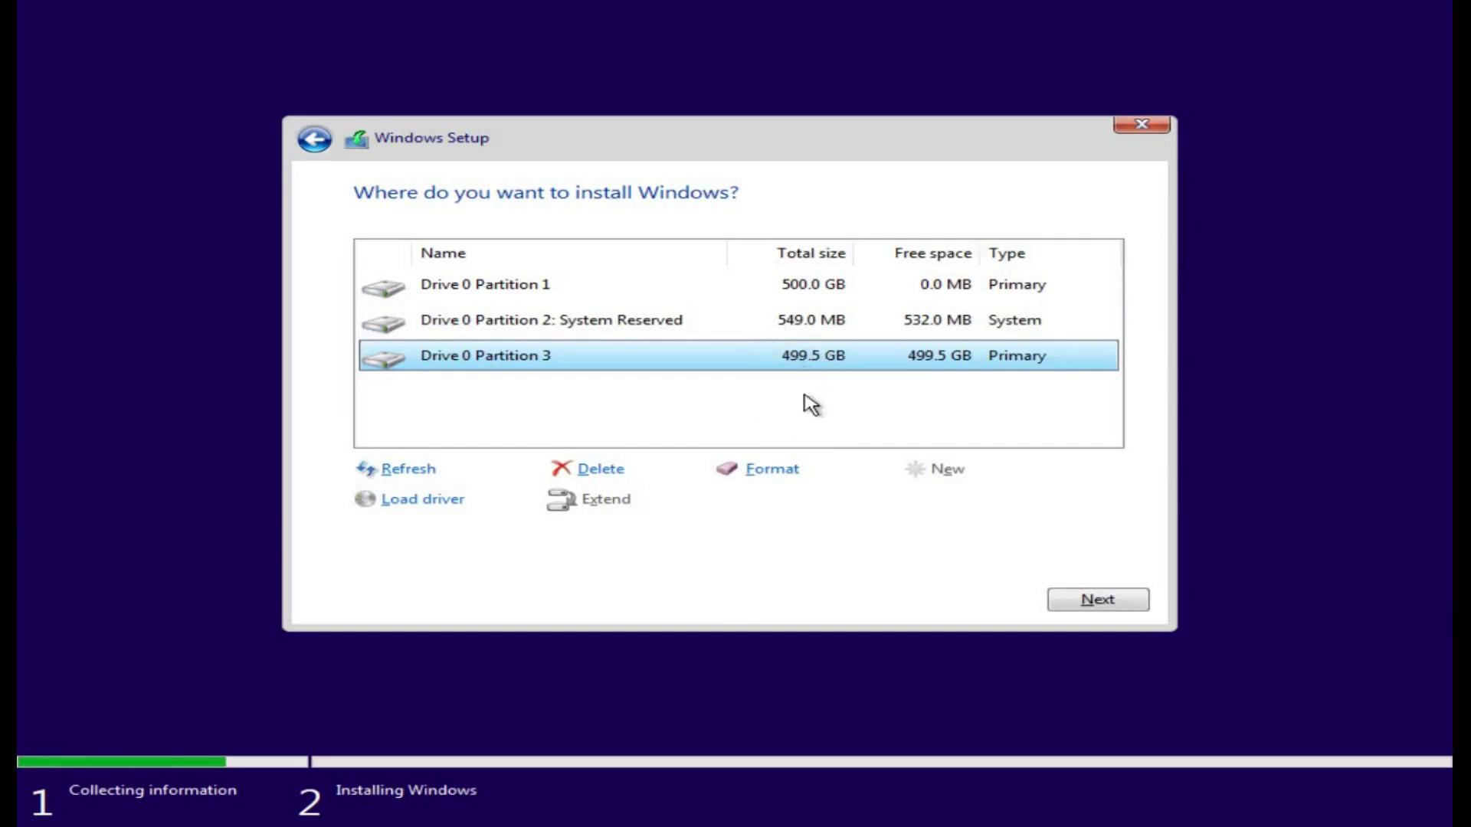
click(1099, 601)
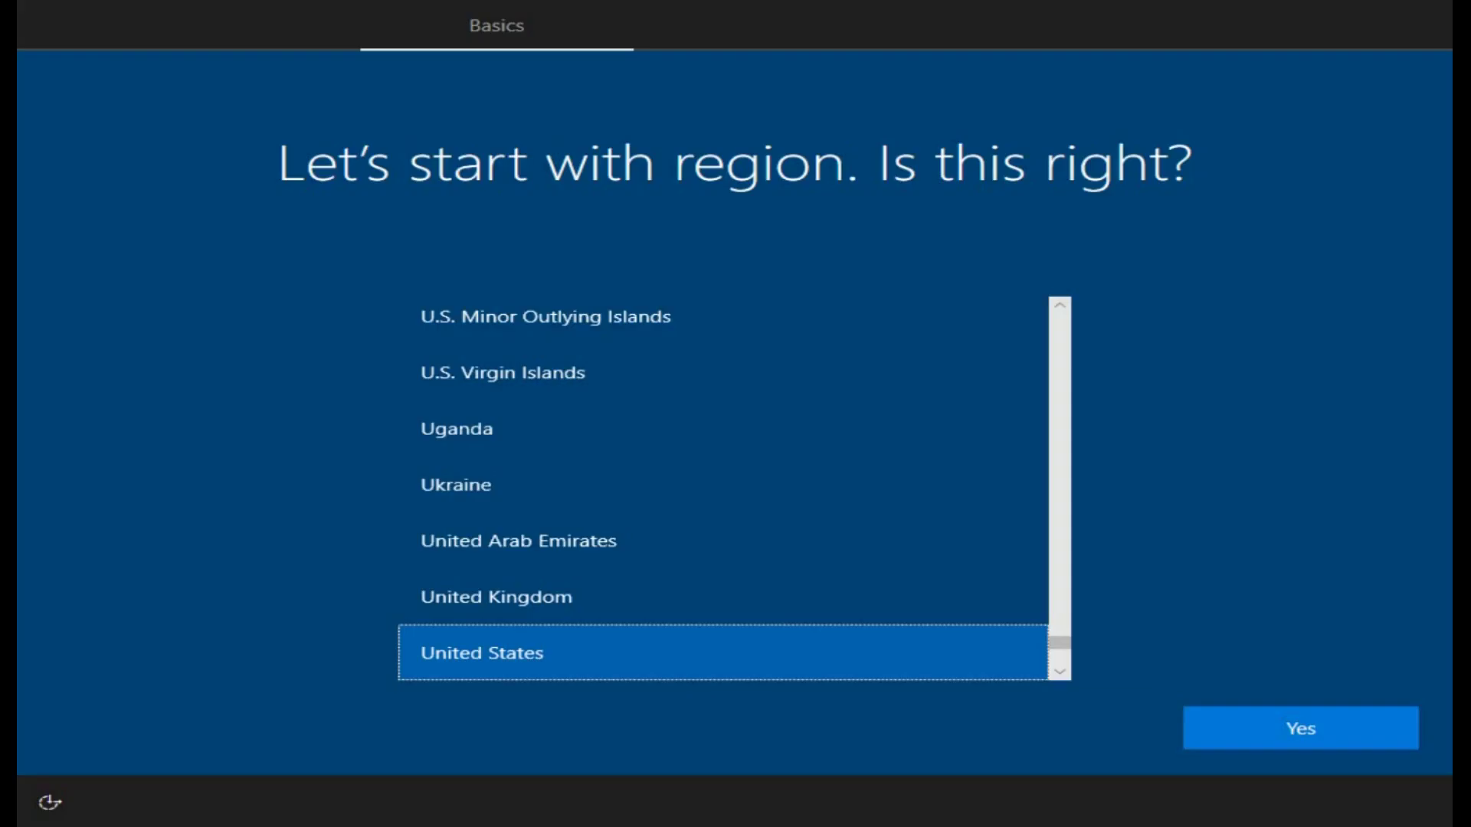
Step: Confirm United States region and US keyboard, skipping a second layout
click(1289, 724)
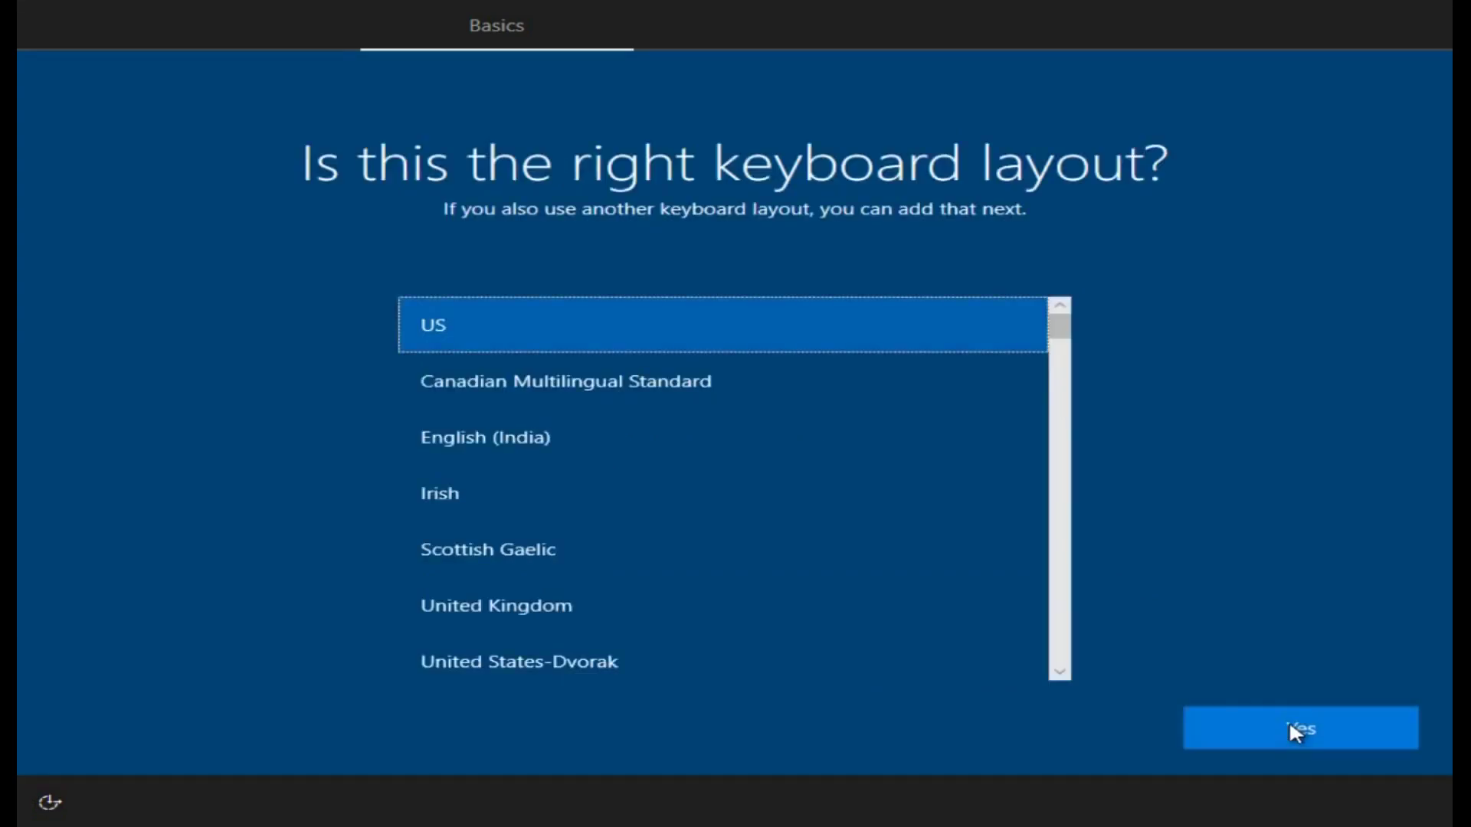
click(1289, 723)
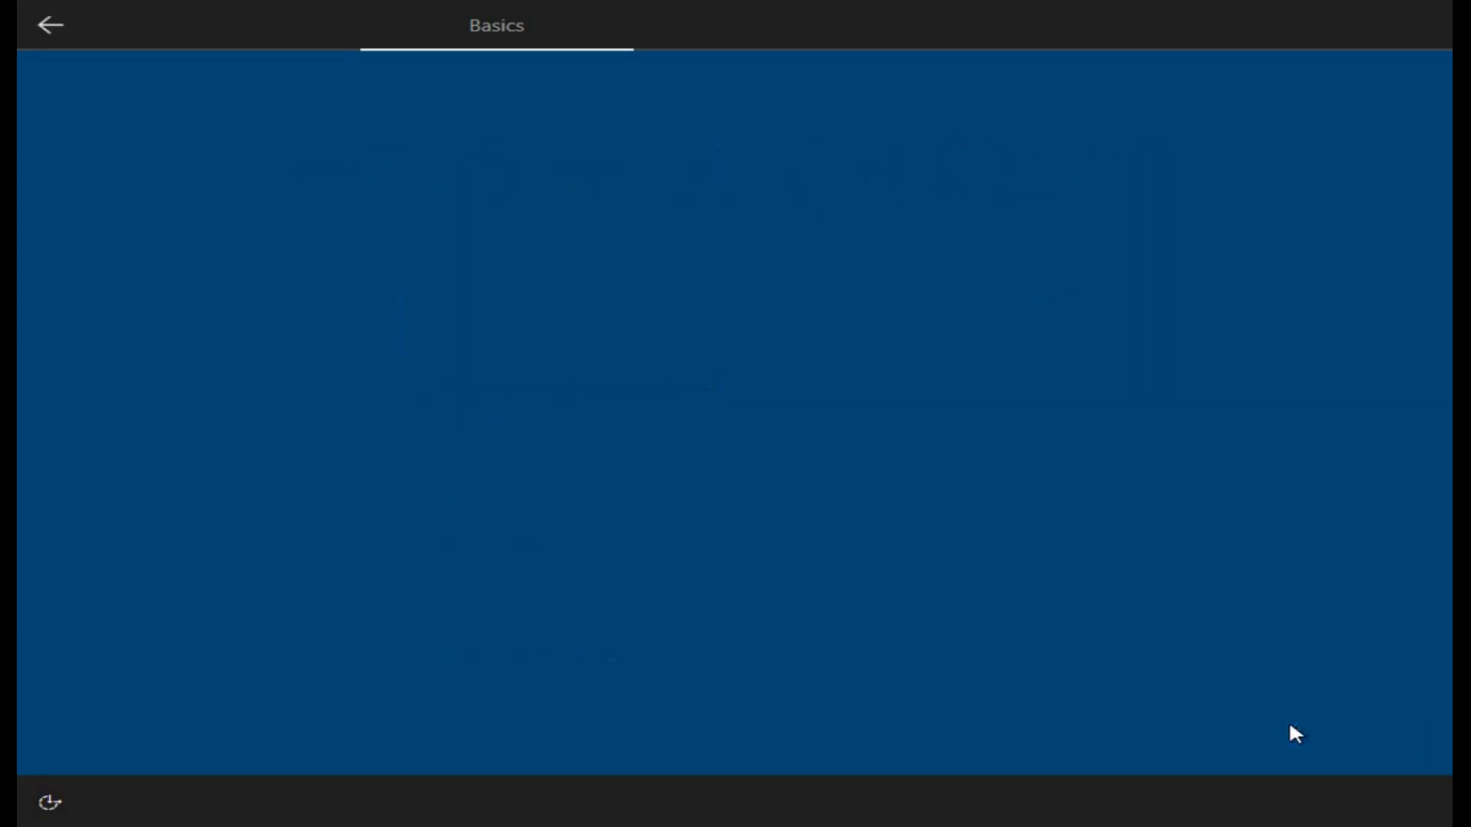
click(1290, 728)
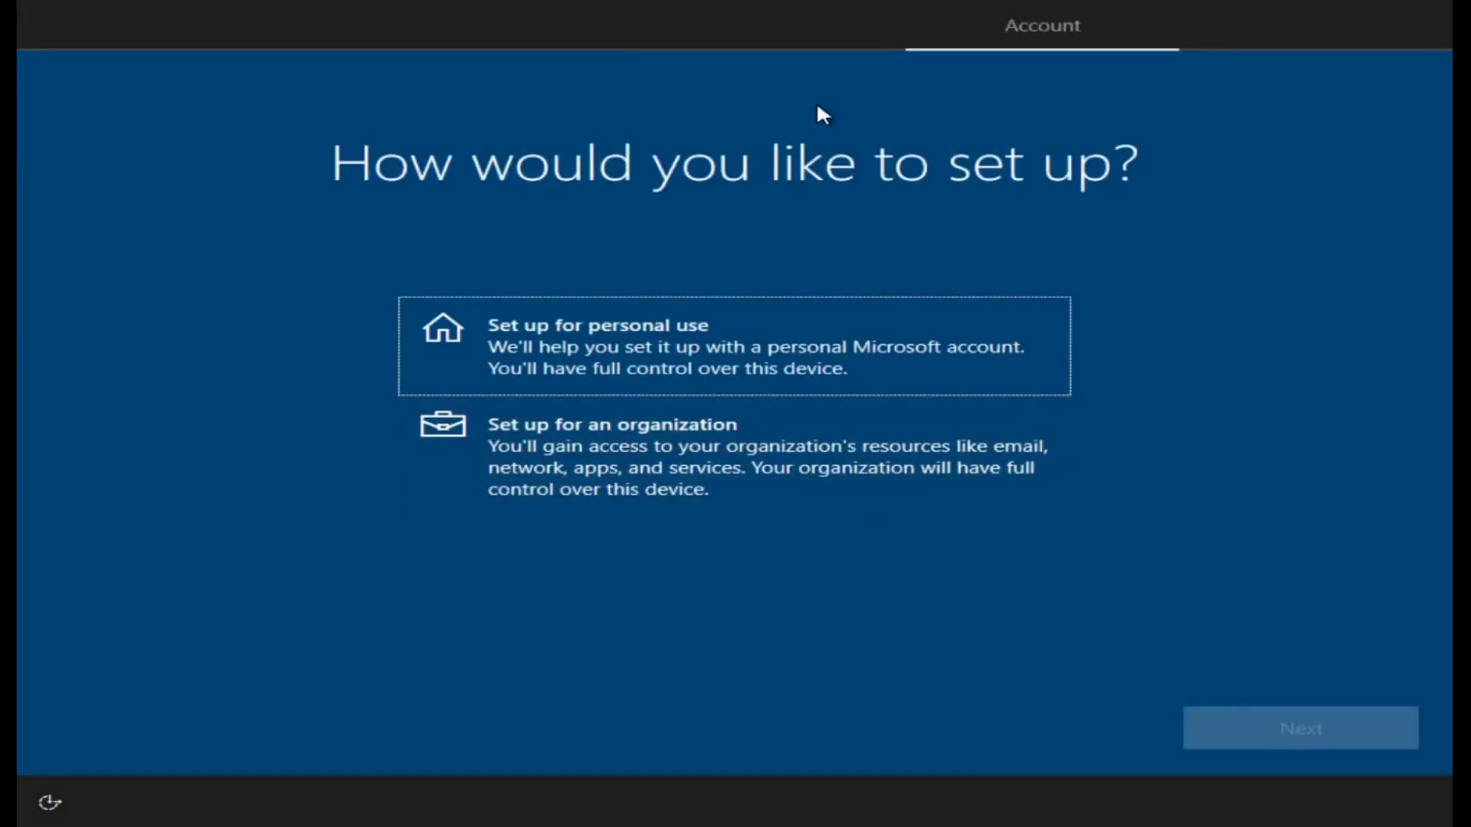
Step: Set up for personal use with an offline local account name and no password
click(724, 387)
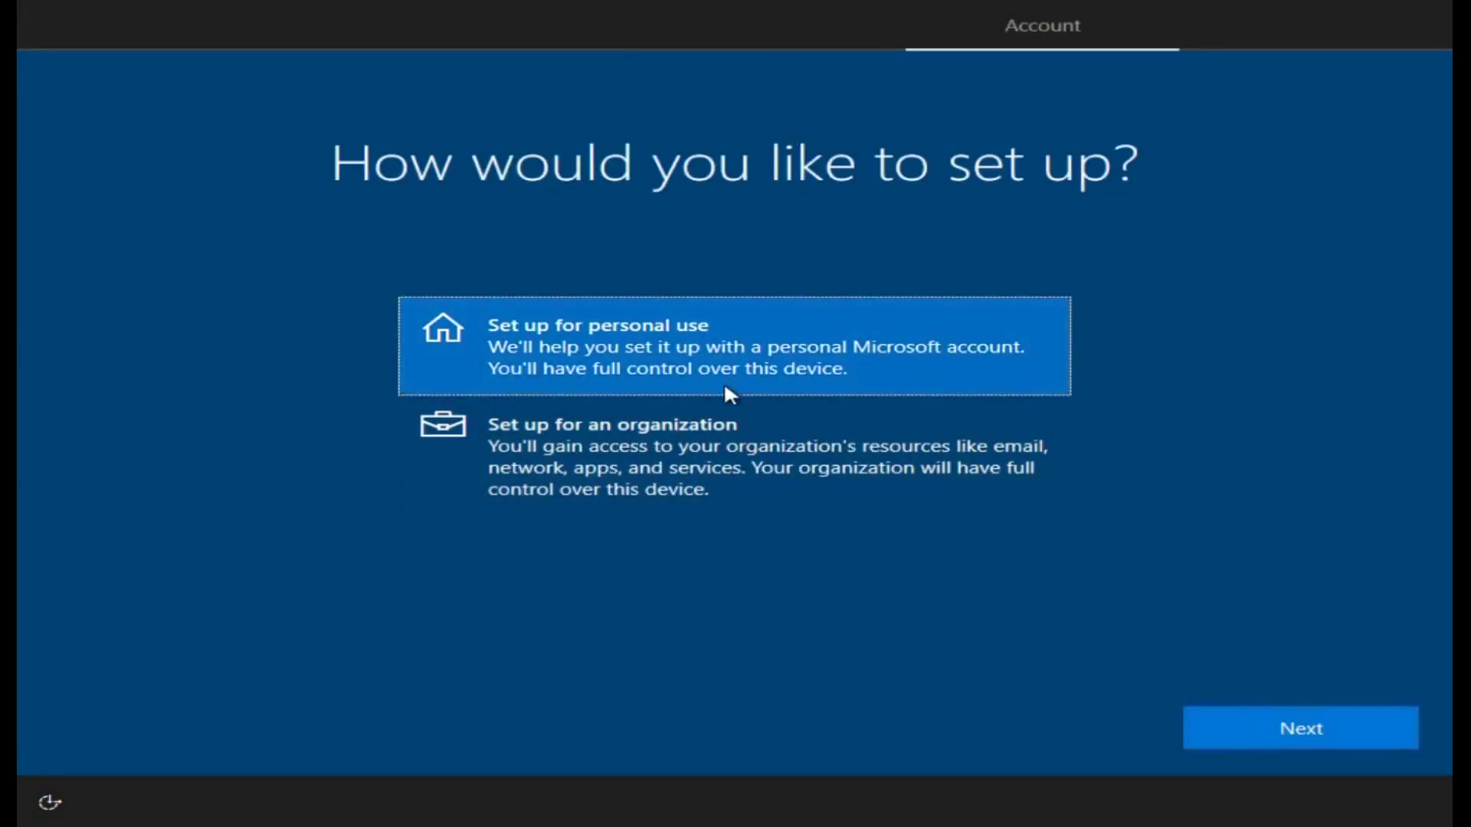
click(1301, 729)
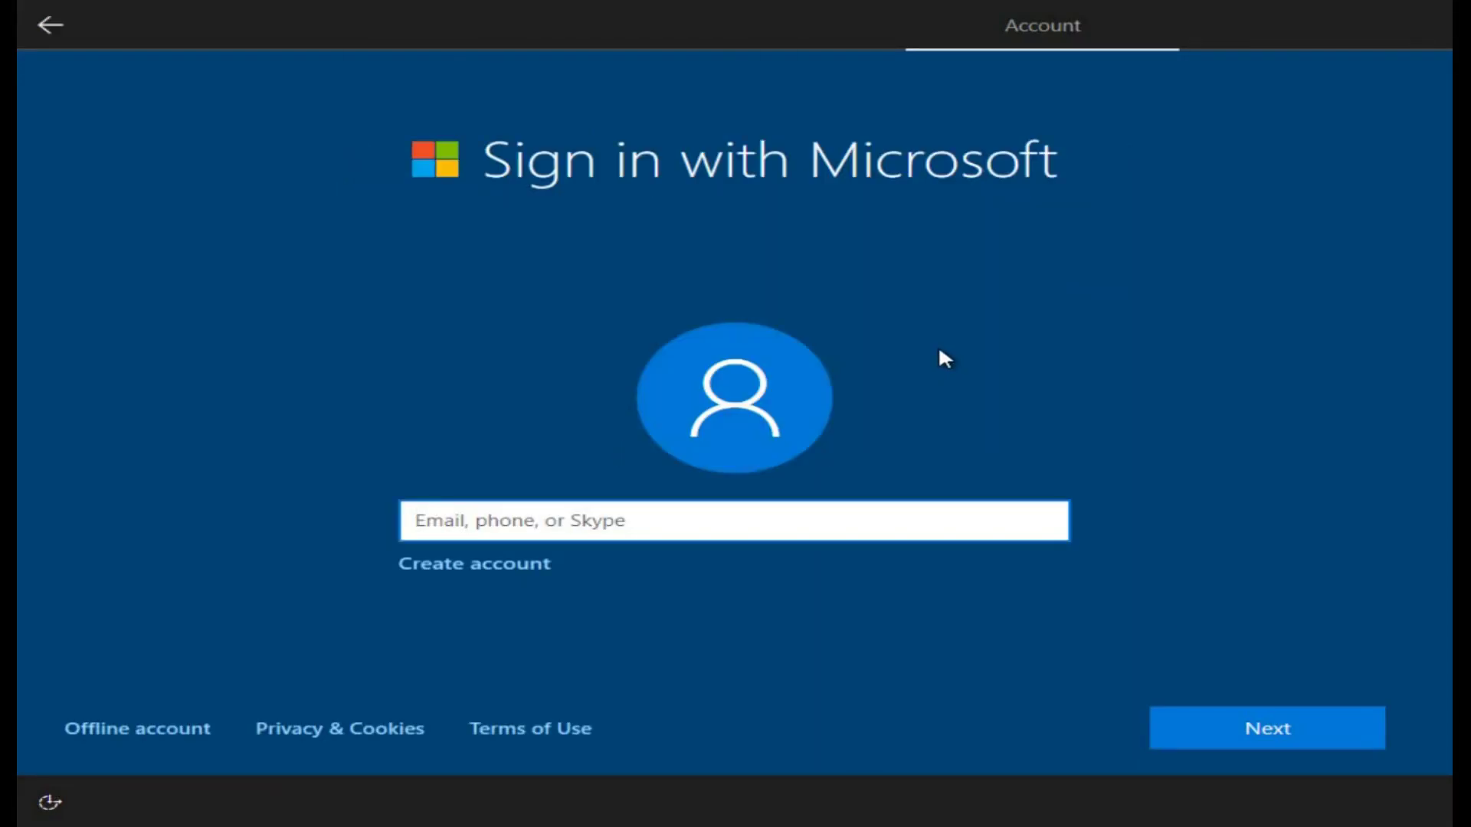
click(145, 724)
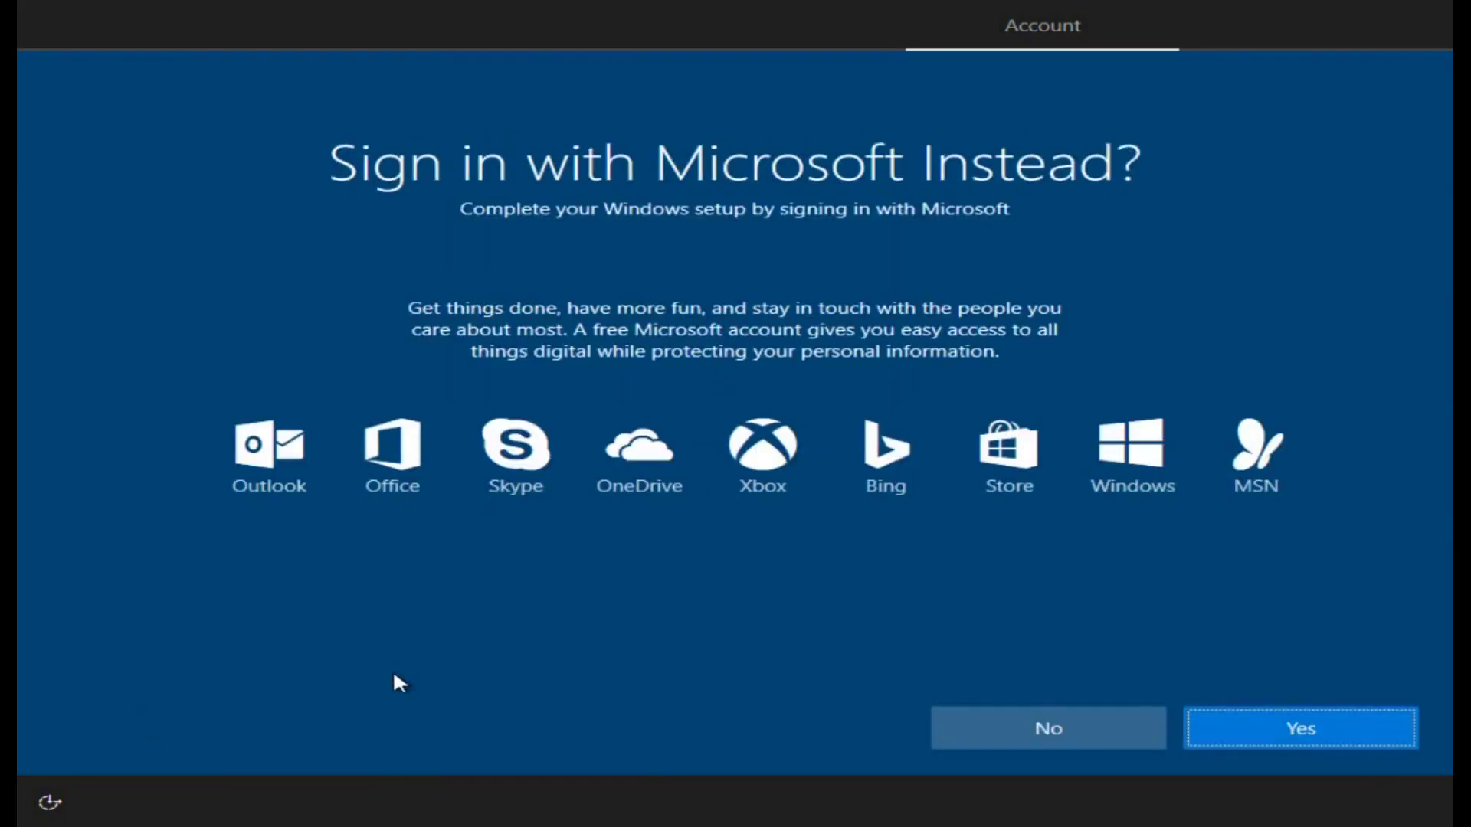
click(1061, 729)
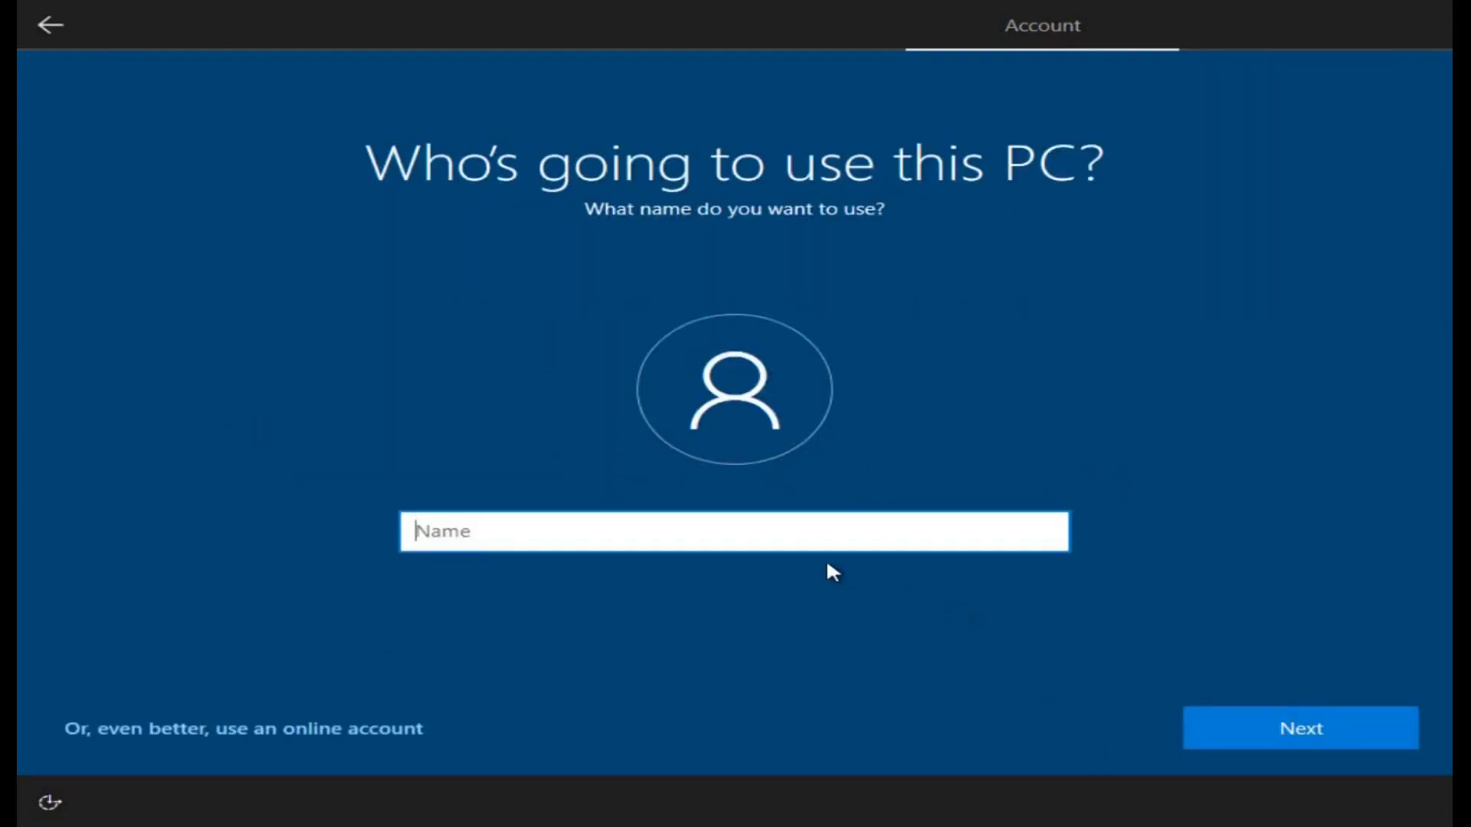
text(Techsolvep)
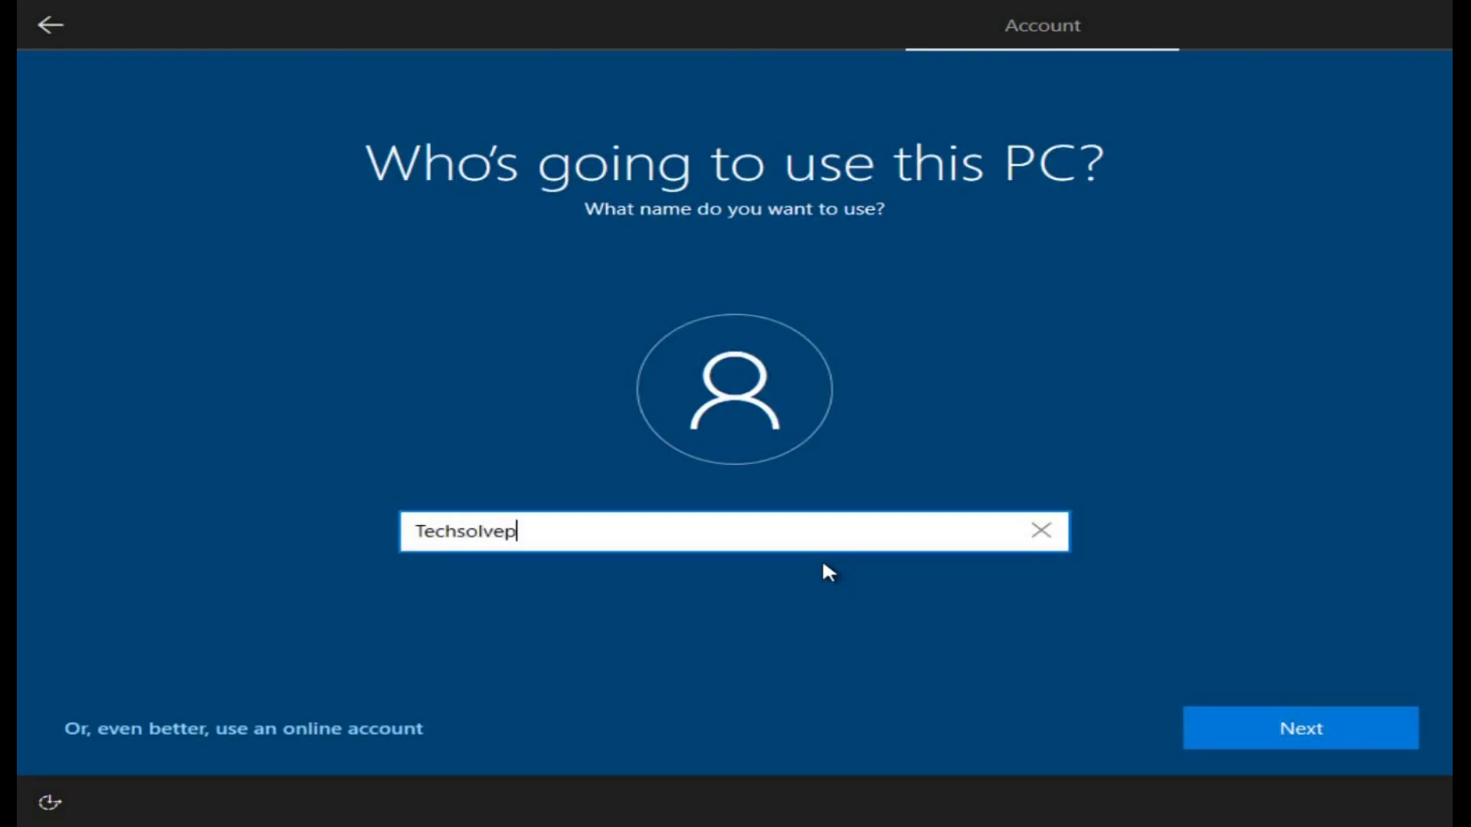
text(rac)
click(1317, 743)
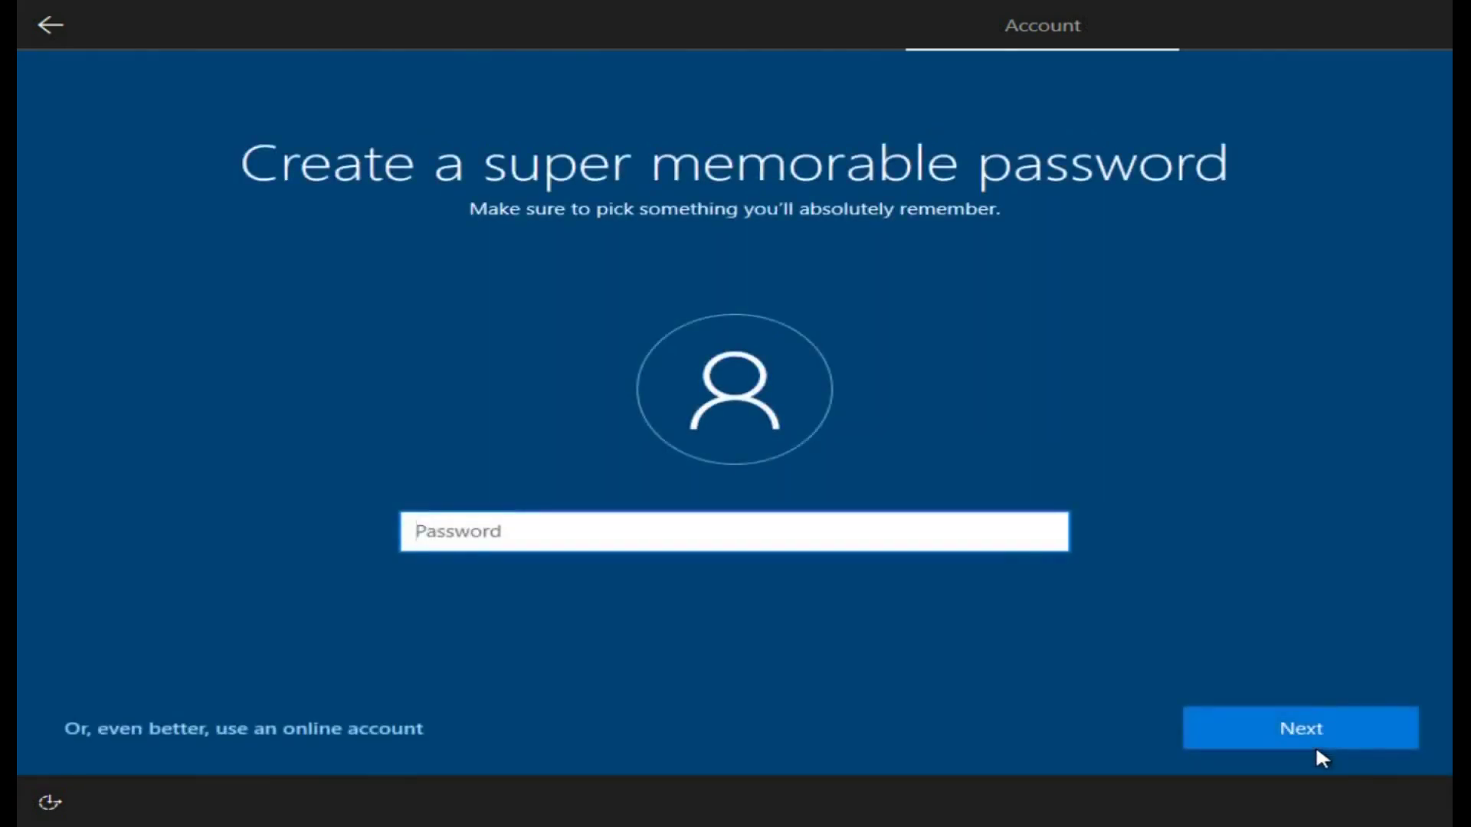
click(1316, 744)
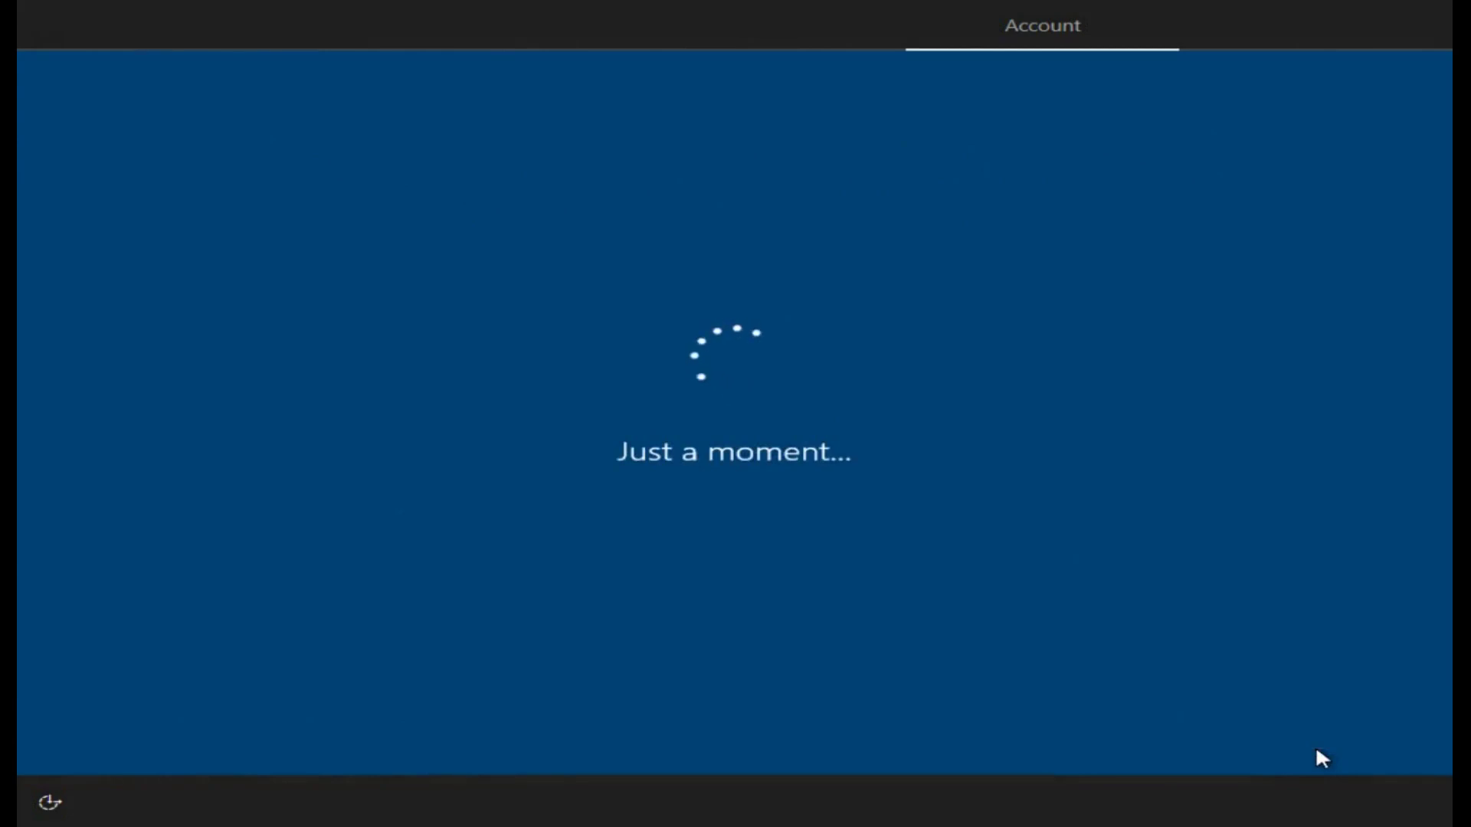
Step: Accept Cortana, decline activity history, accept privacy settings, then refresh the new desktop
click(1318, 737)
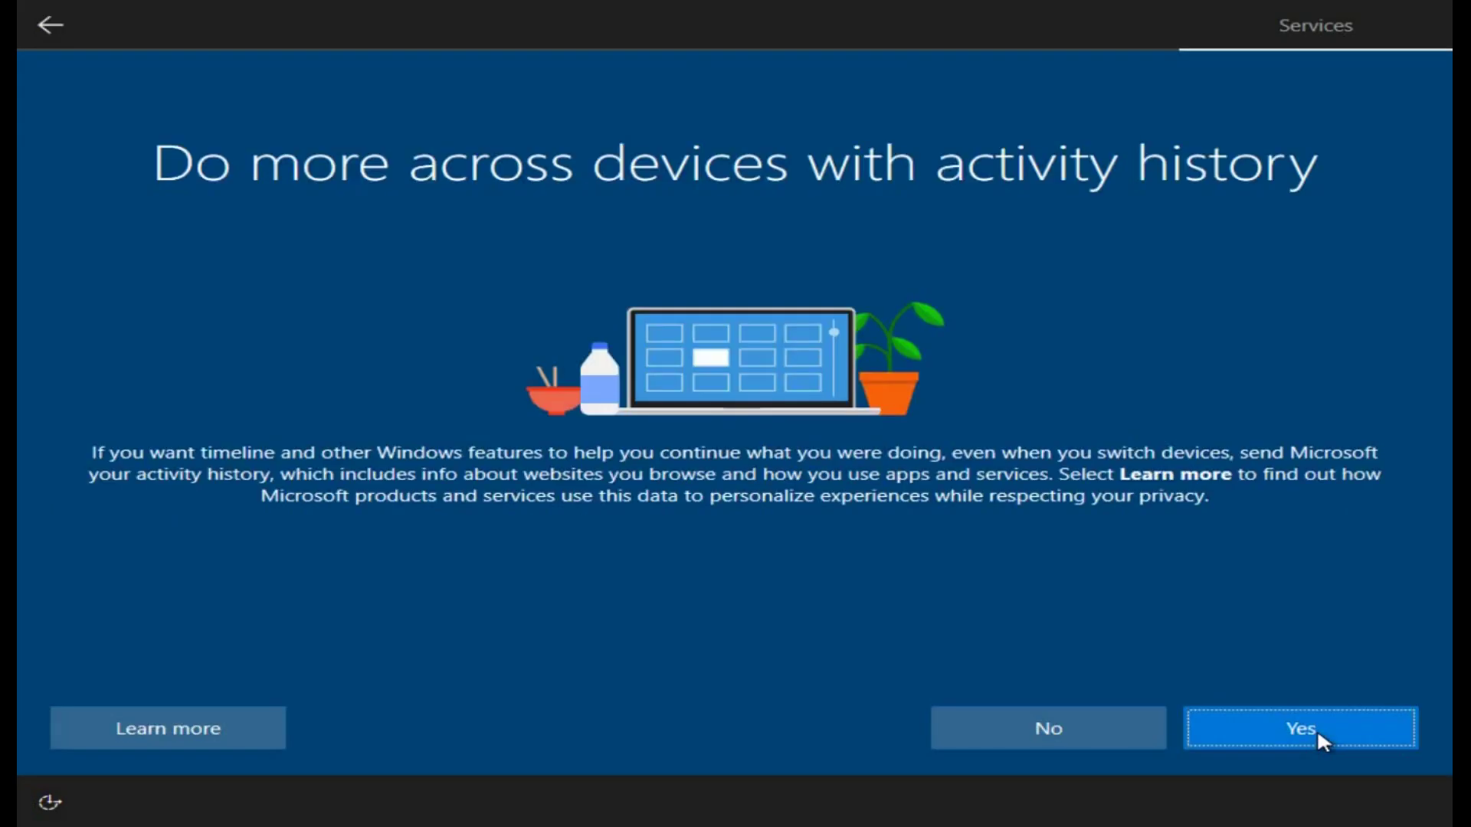
click(1055, 740)
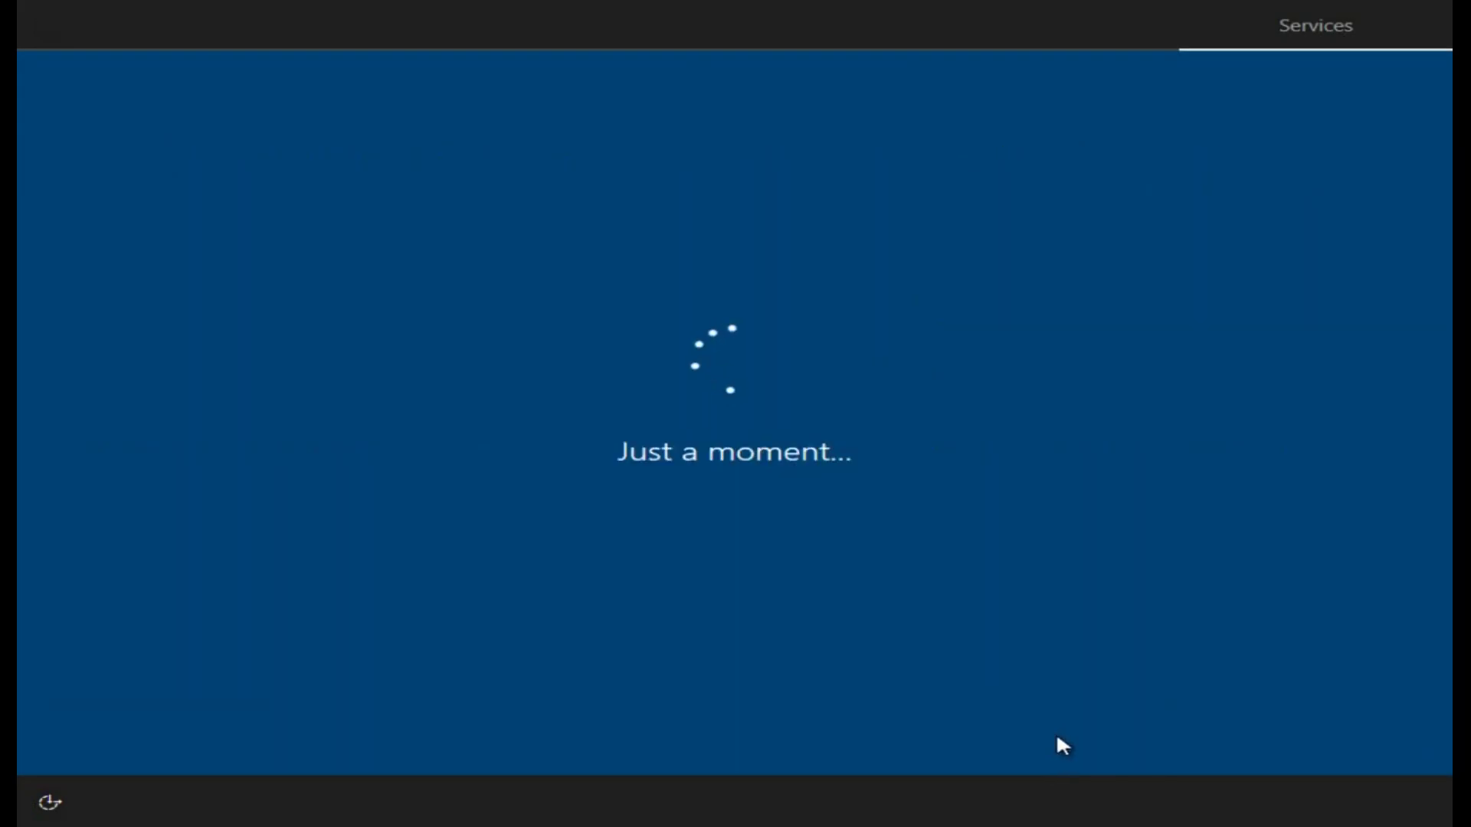
click(1277, 734)
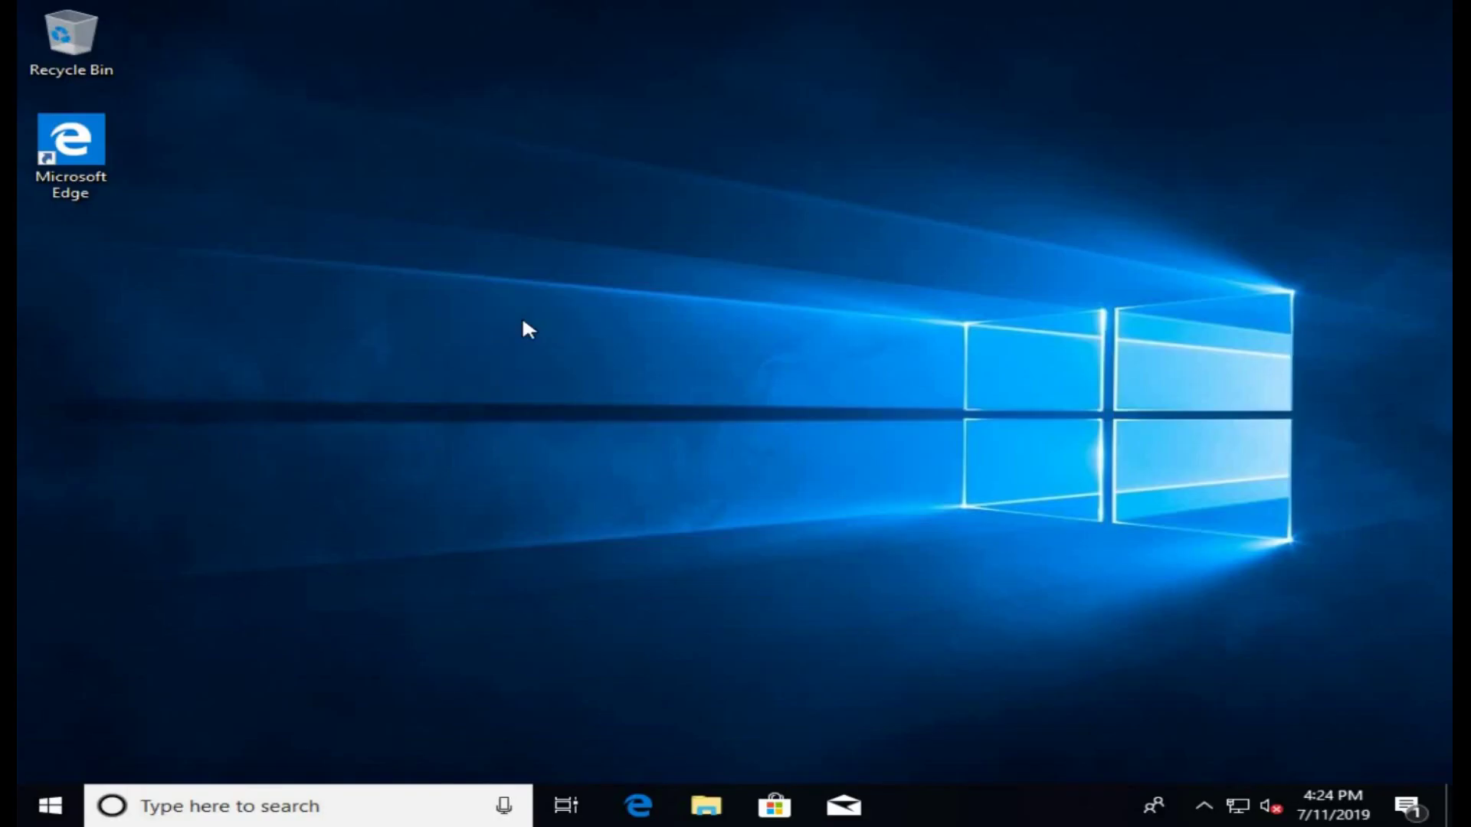
right_click(523, 322)
click(627, 397)
Step: Show This PC in File Explorer and launch Computer Management via Manage
click(721, 802)
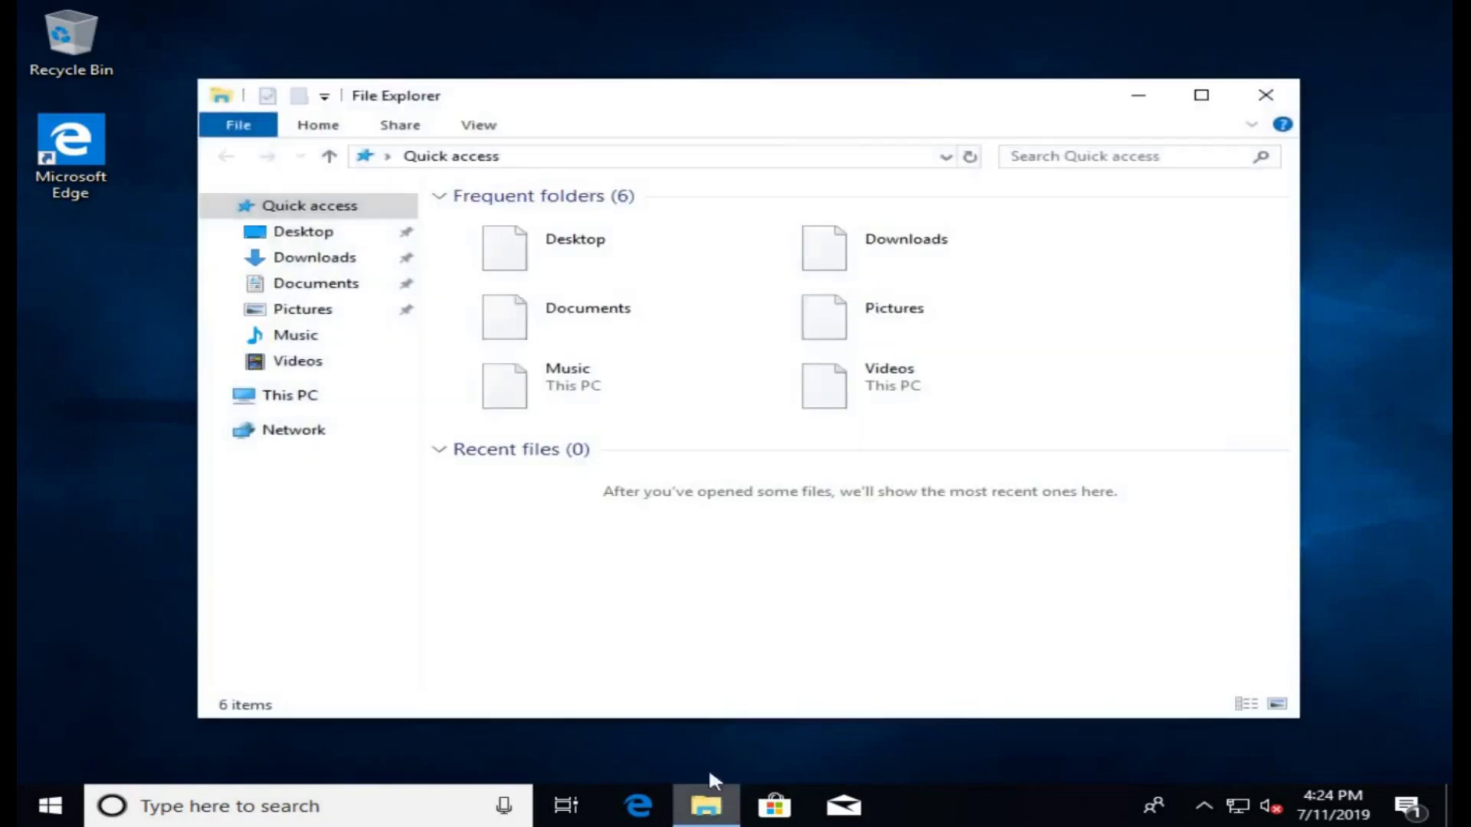
click(304, 399)
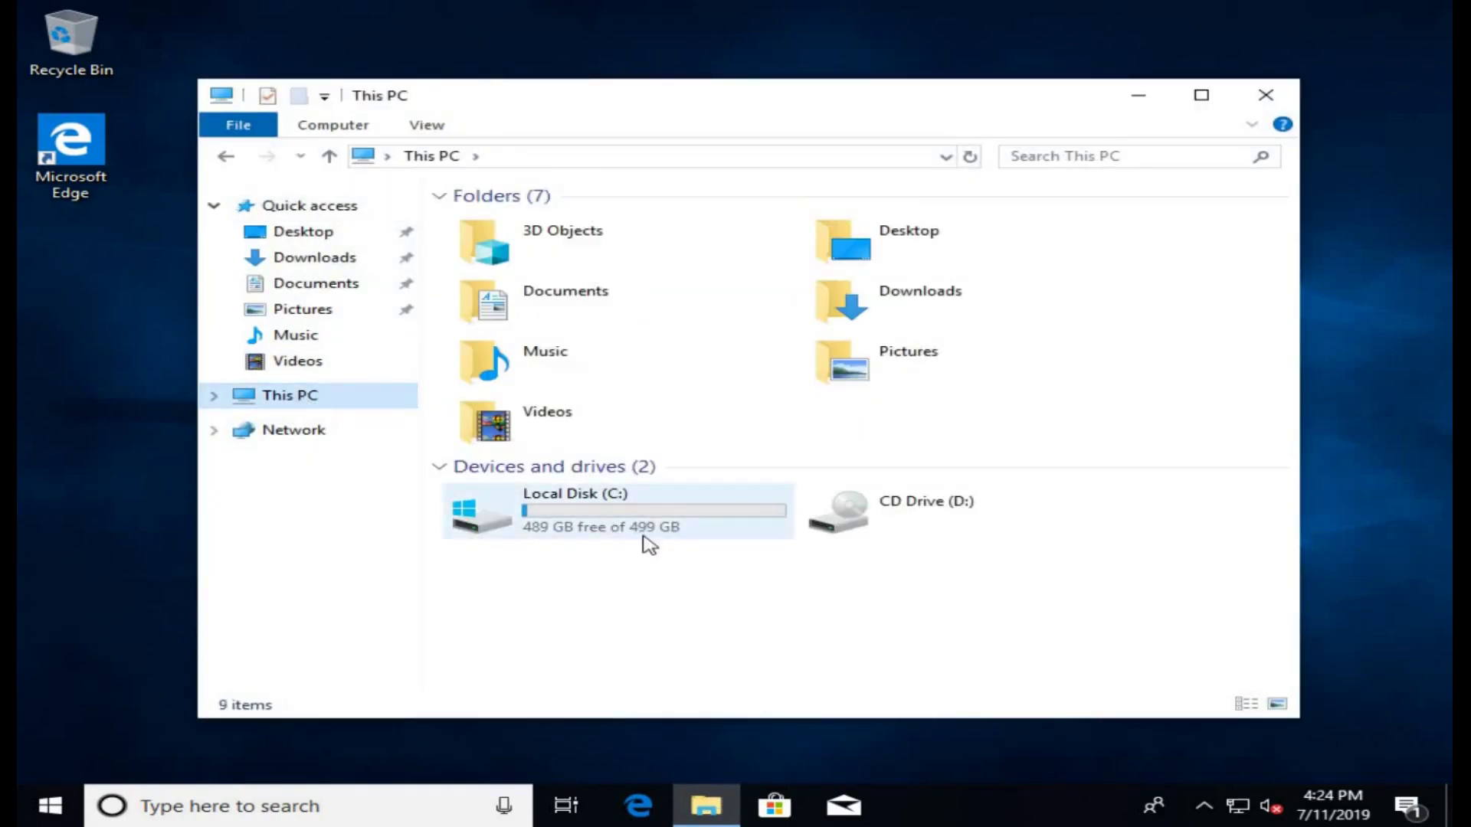
right_click(322, 399)
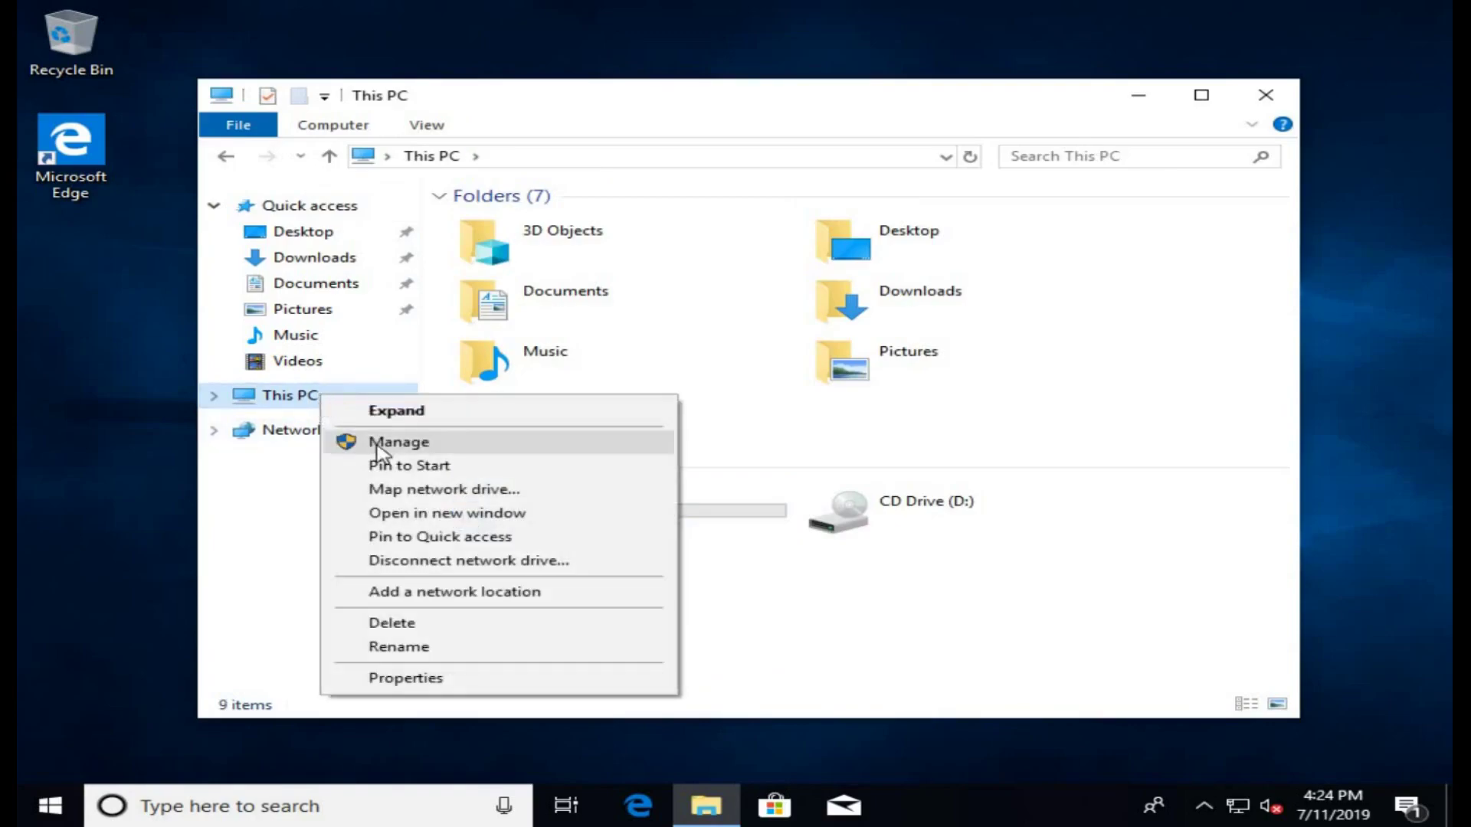
click(379, 442)
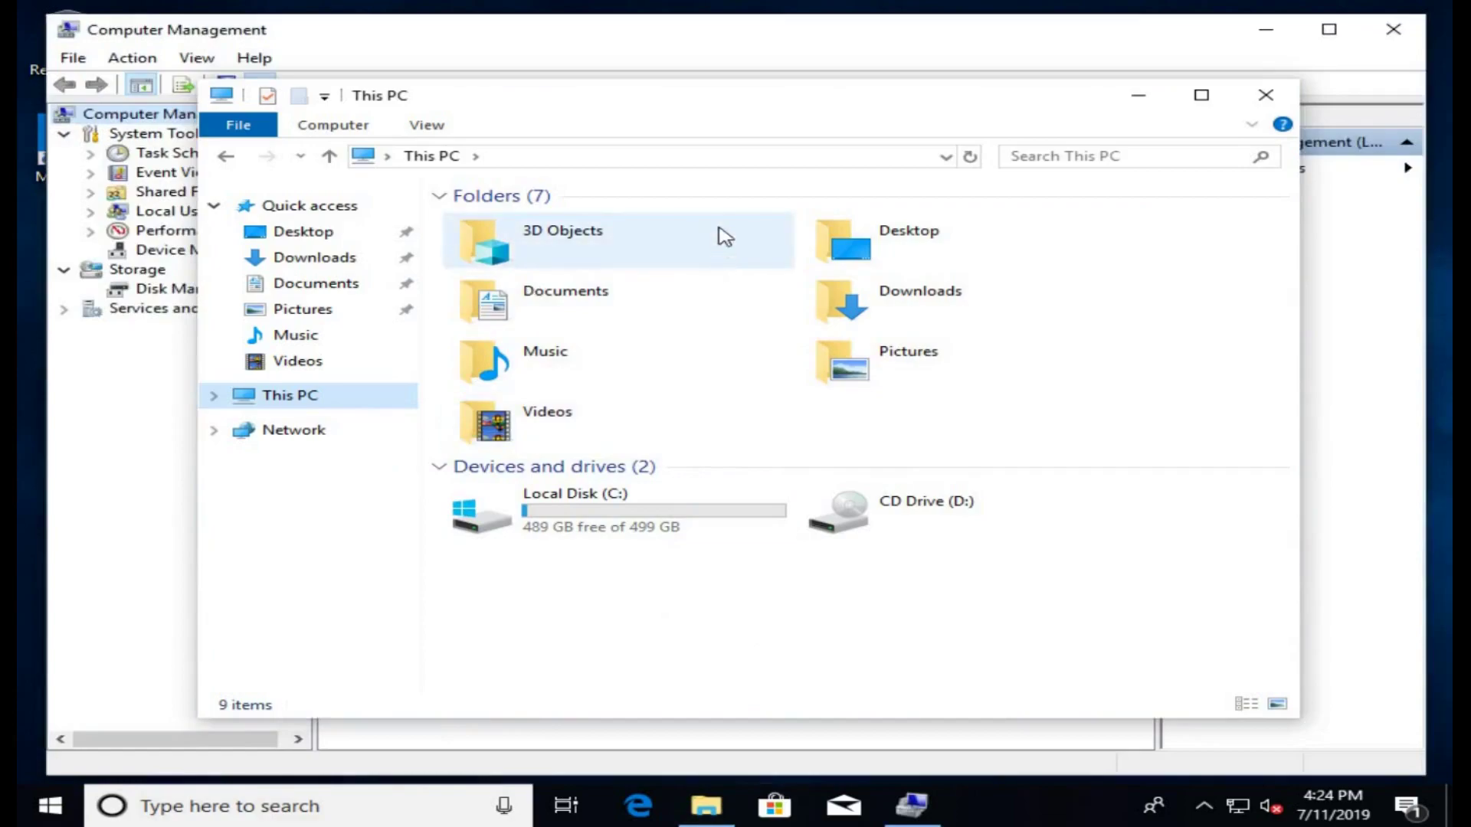
Step: Inspect Disk 0's 500 GB, System Reserved and C: partitions in Disk Management, then close both windows
click(1265, 95)
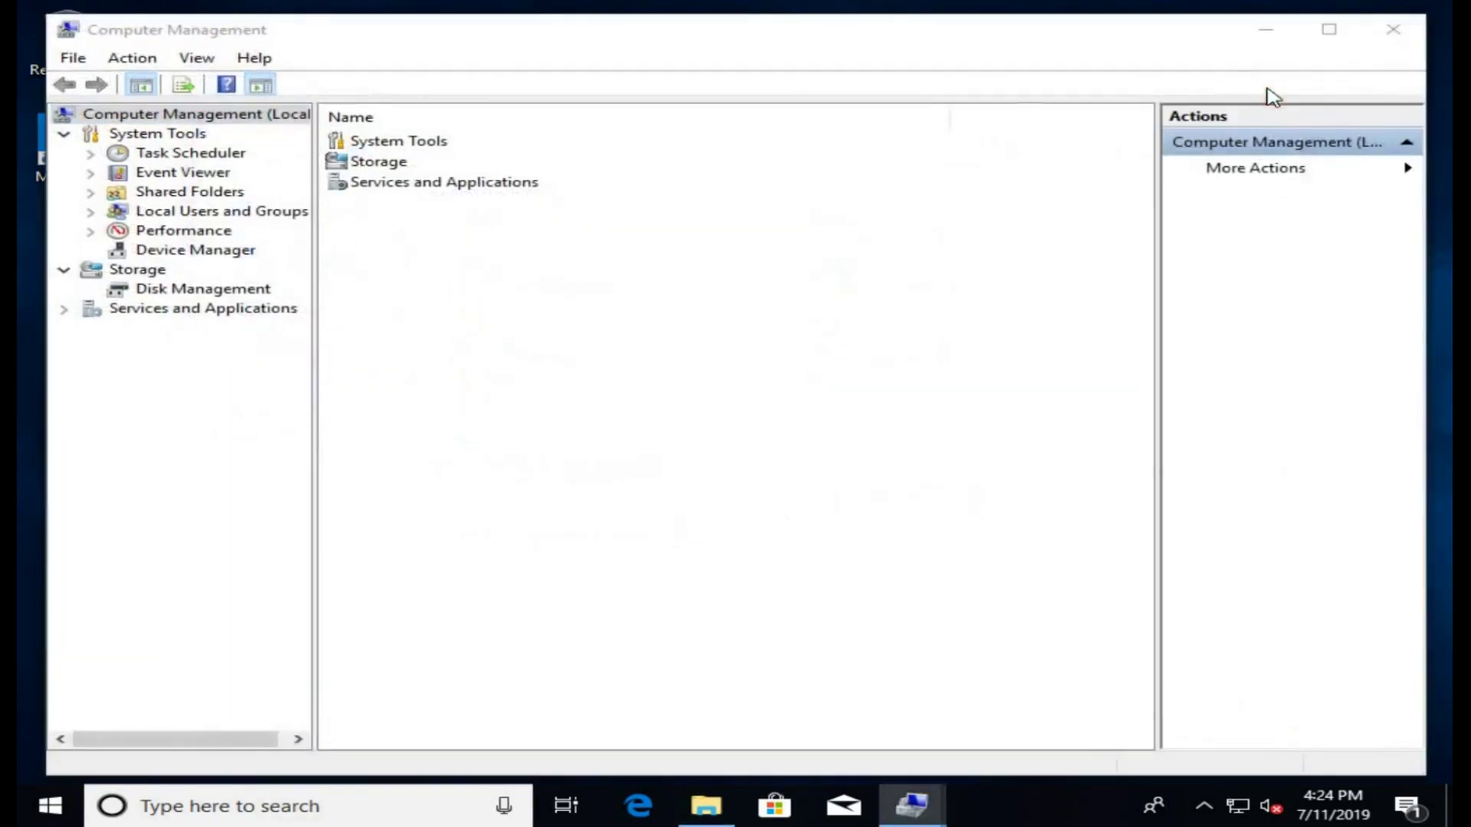
click(207, 291)
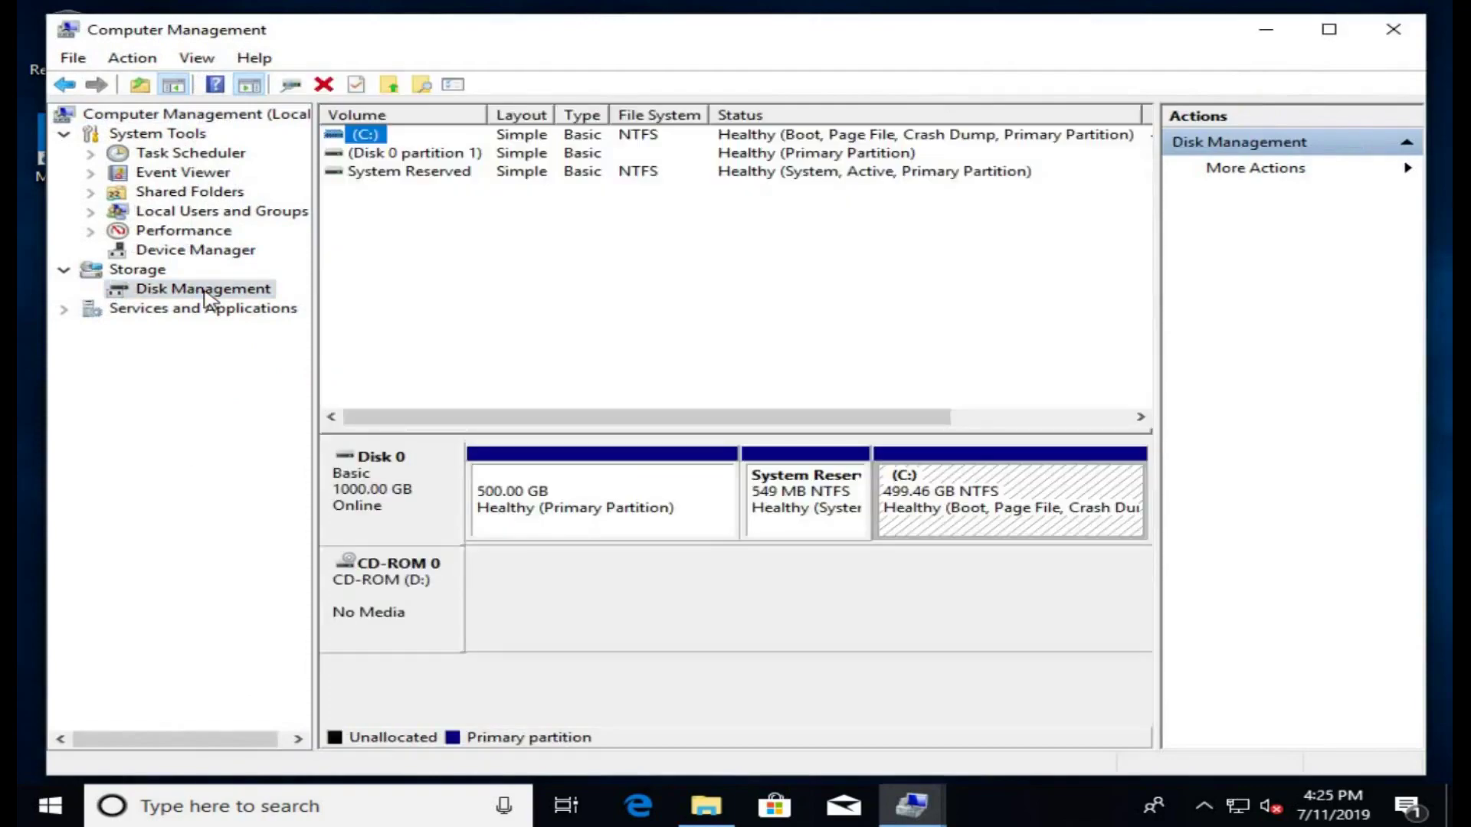
click(611, 512)
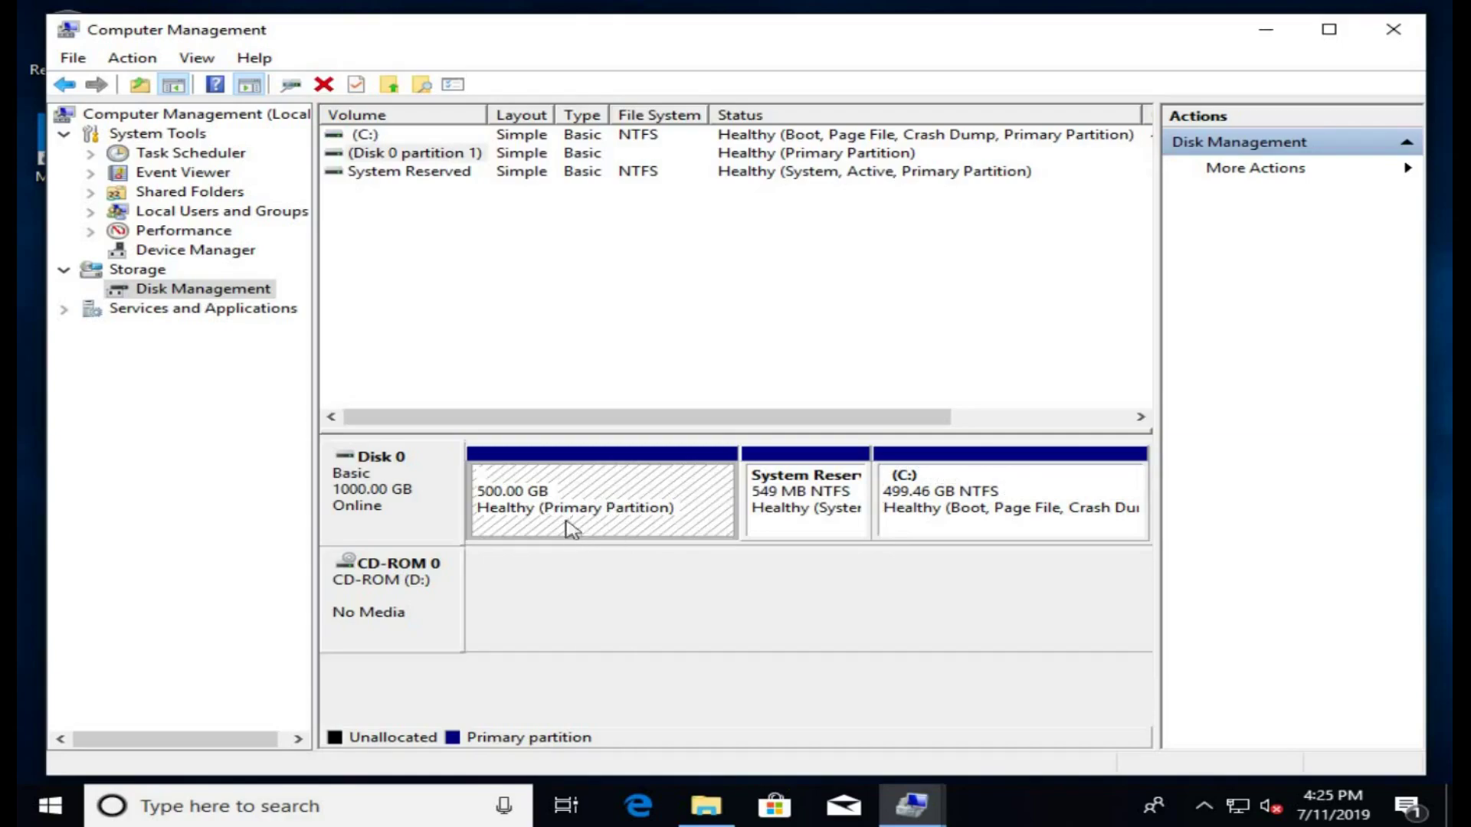
click(786, 510)
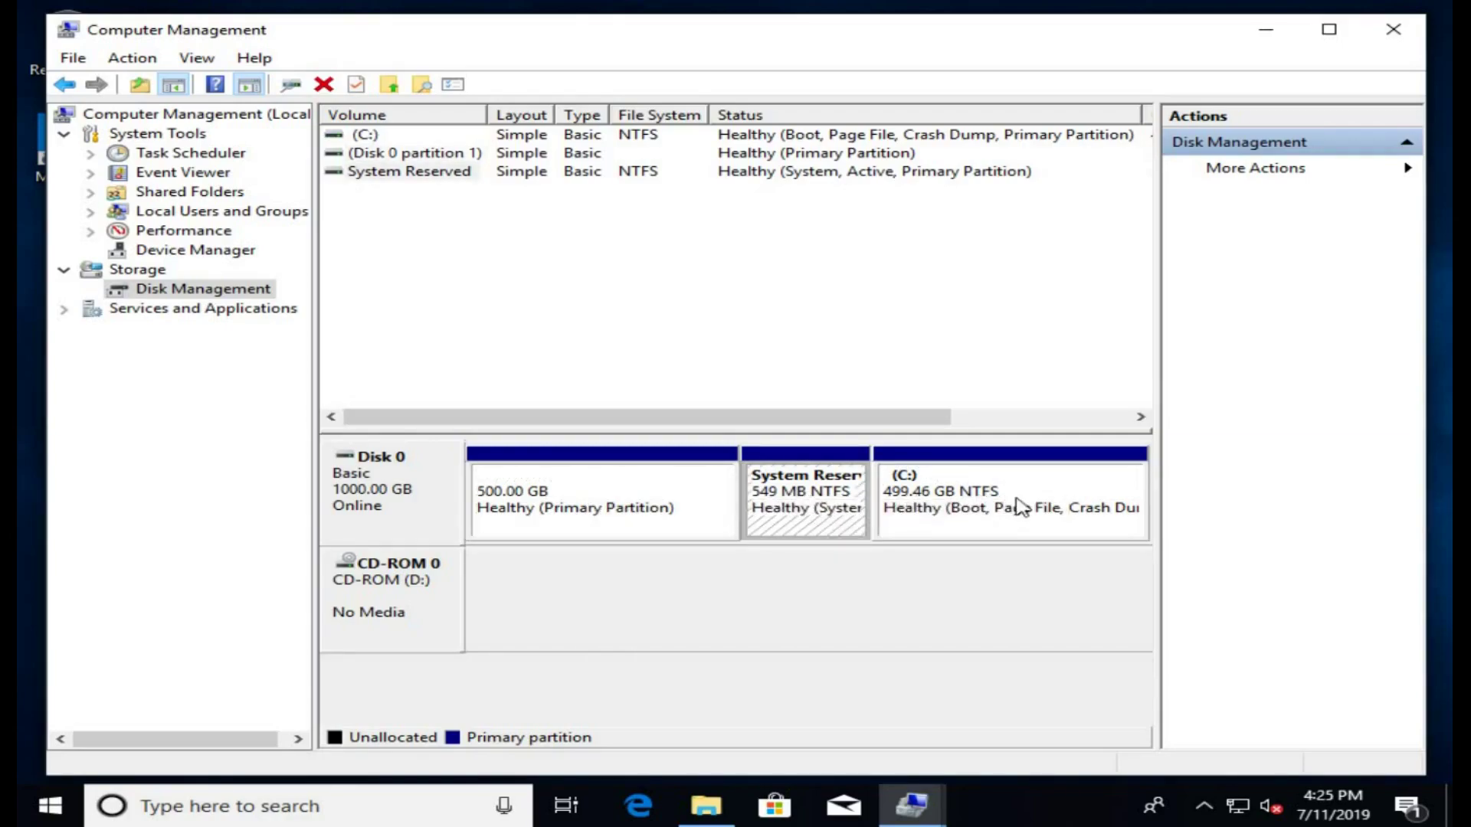
click(1016, 521)
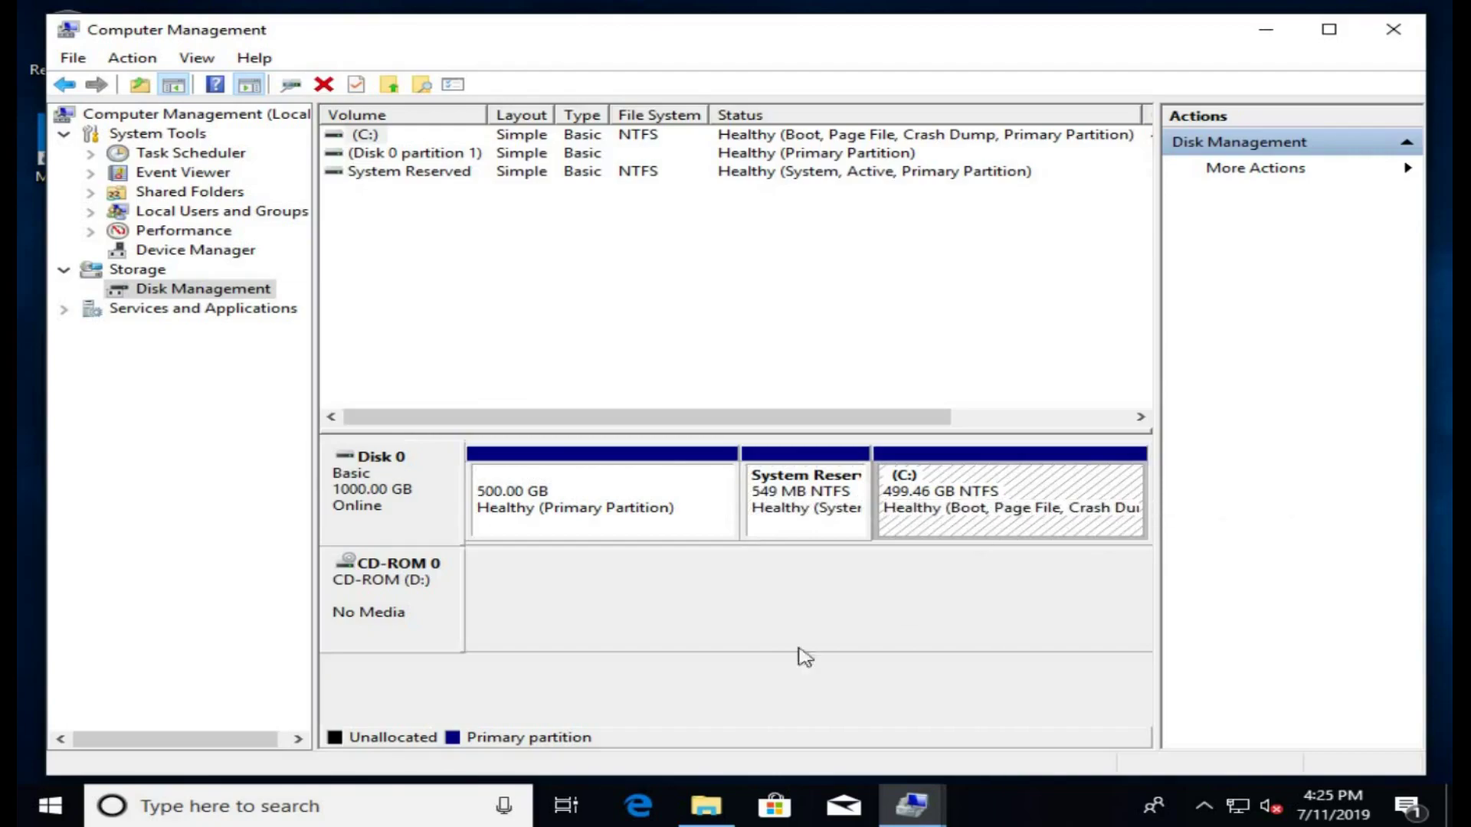
click(579, 496)
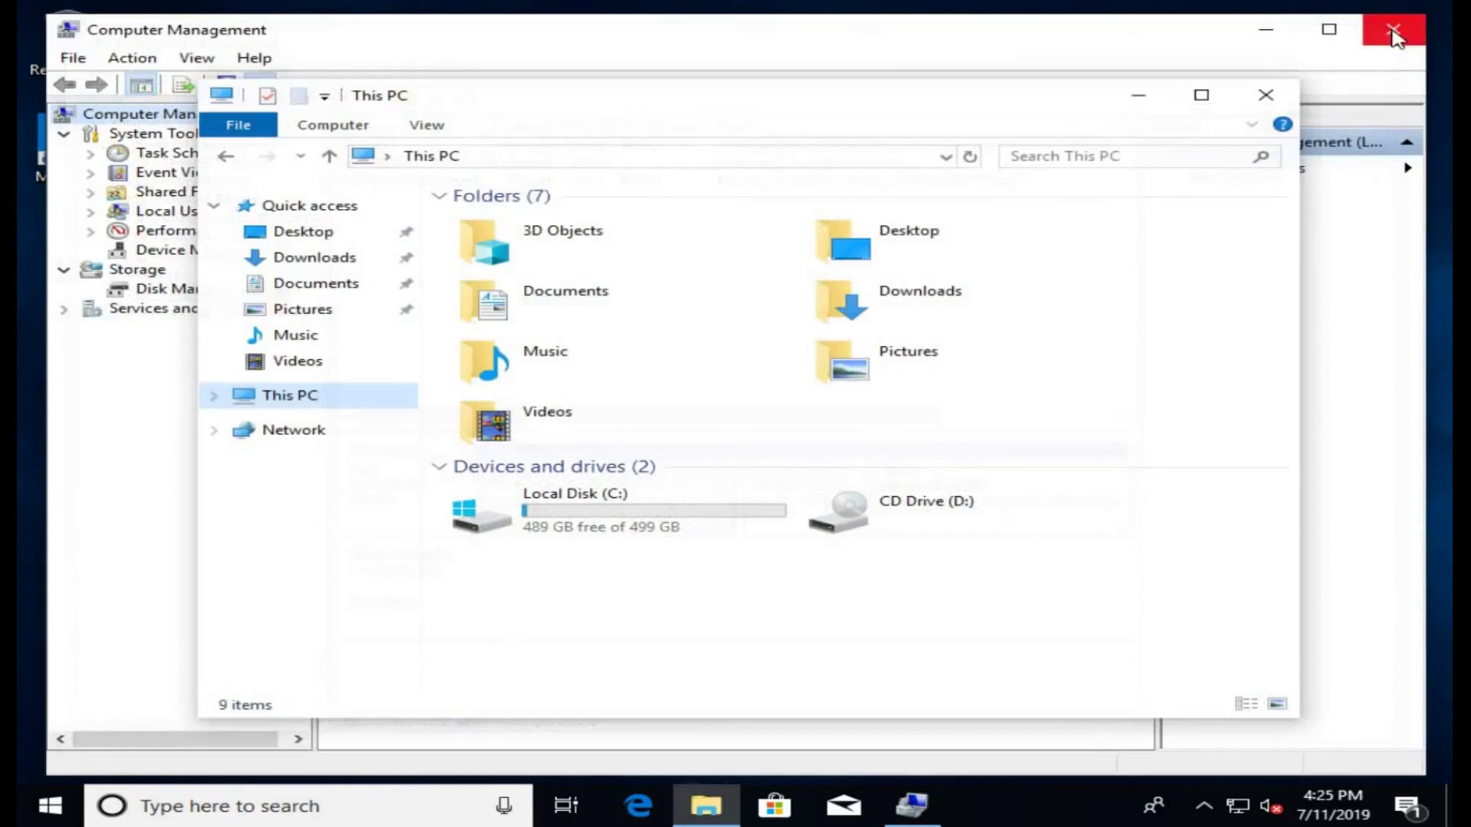
click(1261, 92)
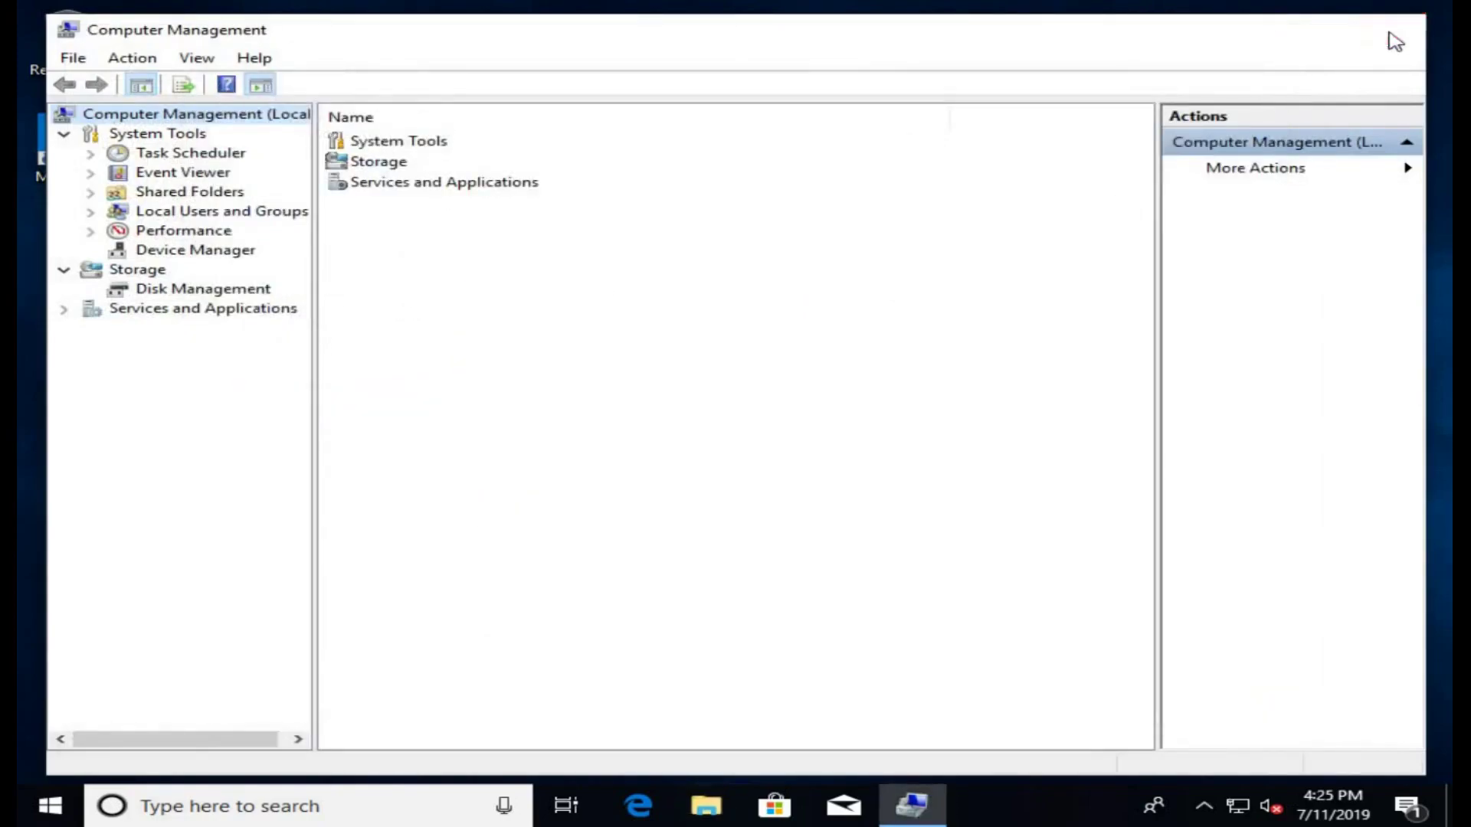
click(1393, 32)
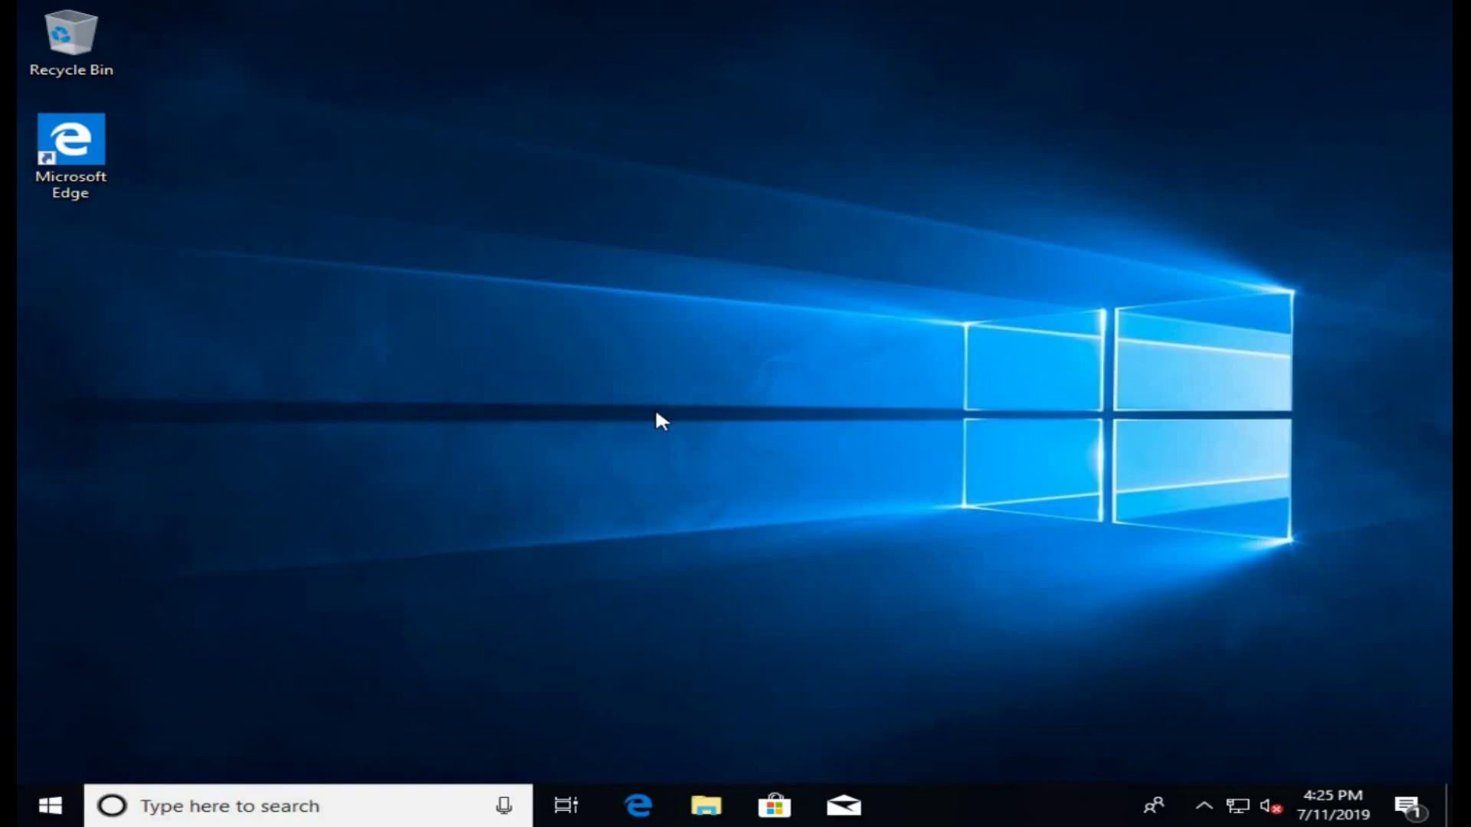
Step: Restart Windows from the Start menu's power options
click(59, 809)
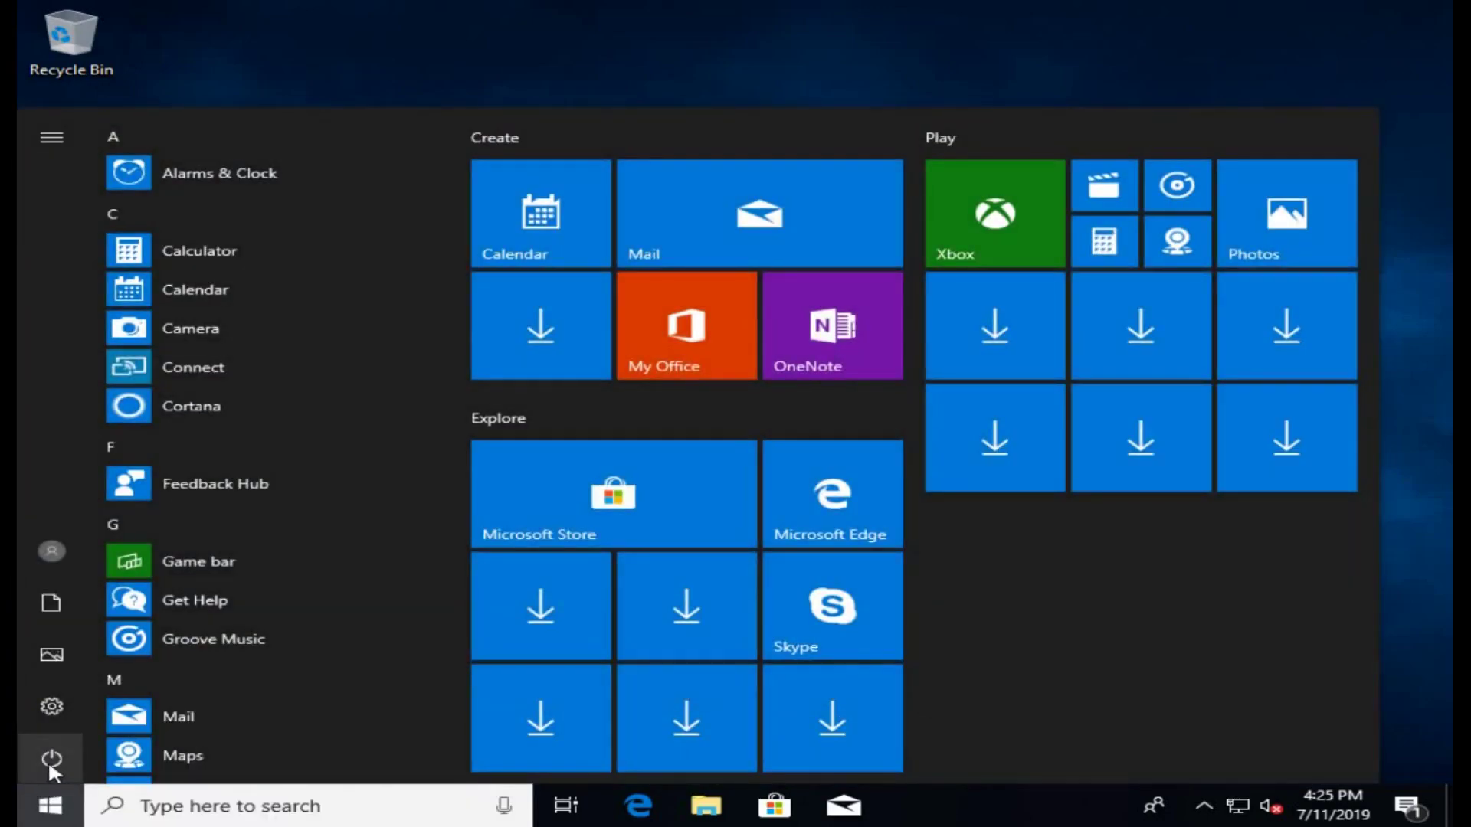
click(50, 758)
click(57, 701)
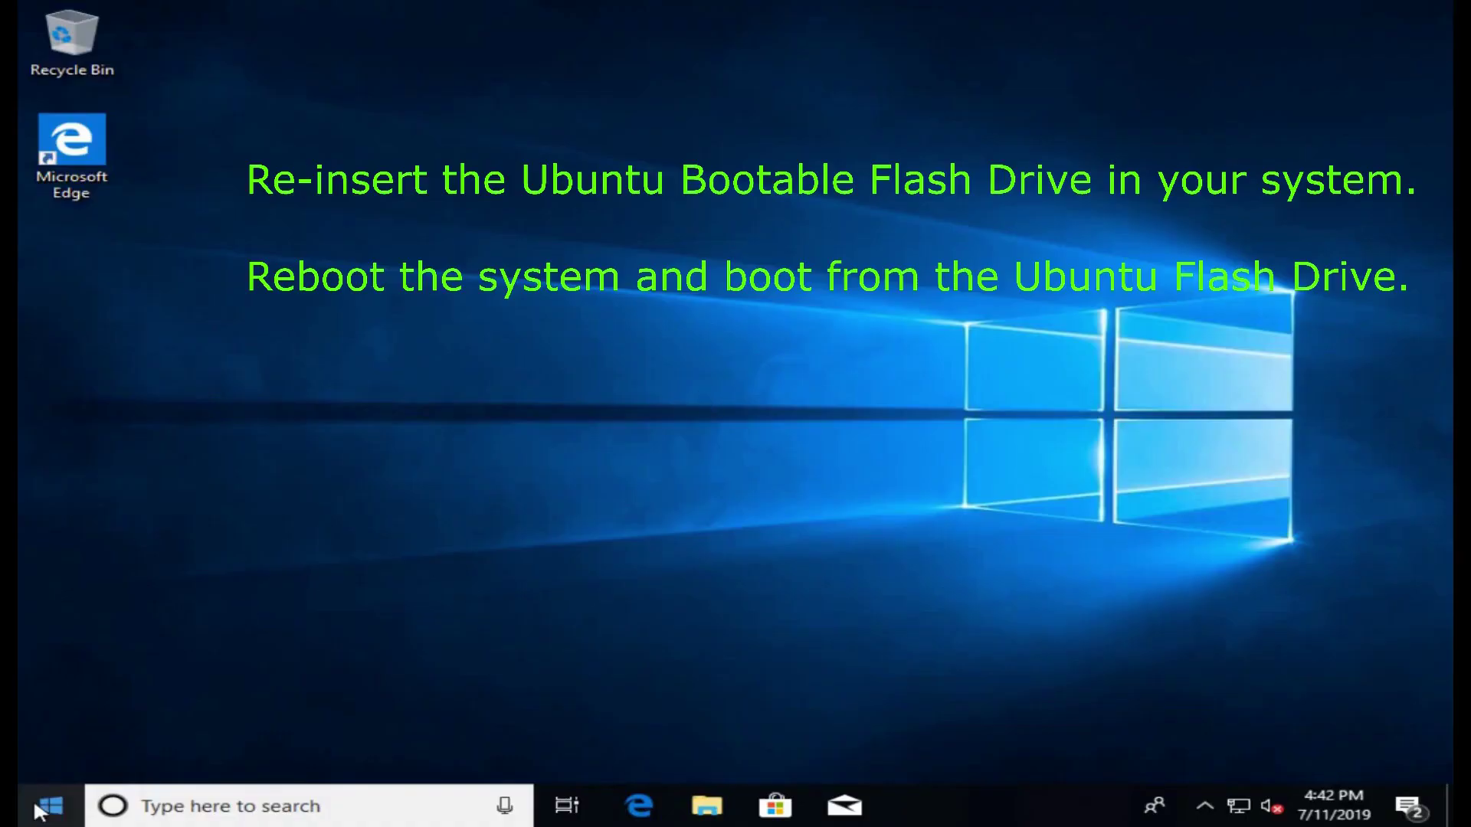
Step: Restart Windows again to boot from the reinserted Ubuntu flash drive
click(51, 804)
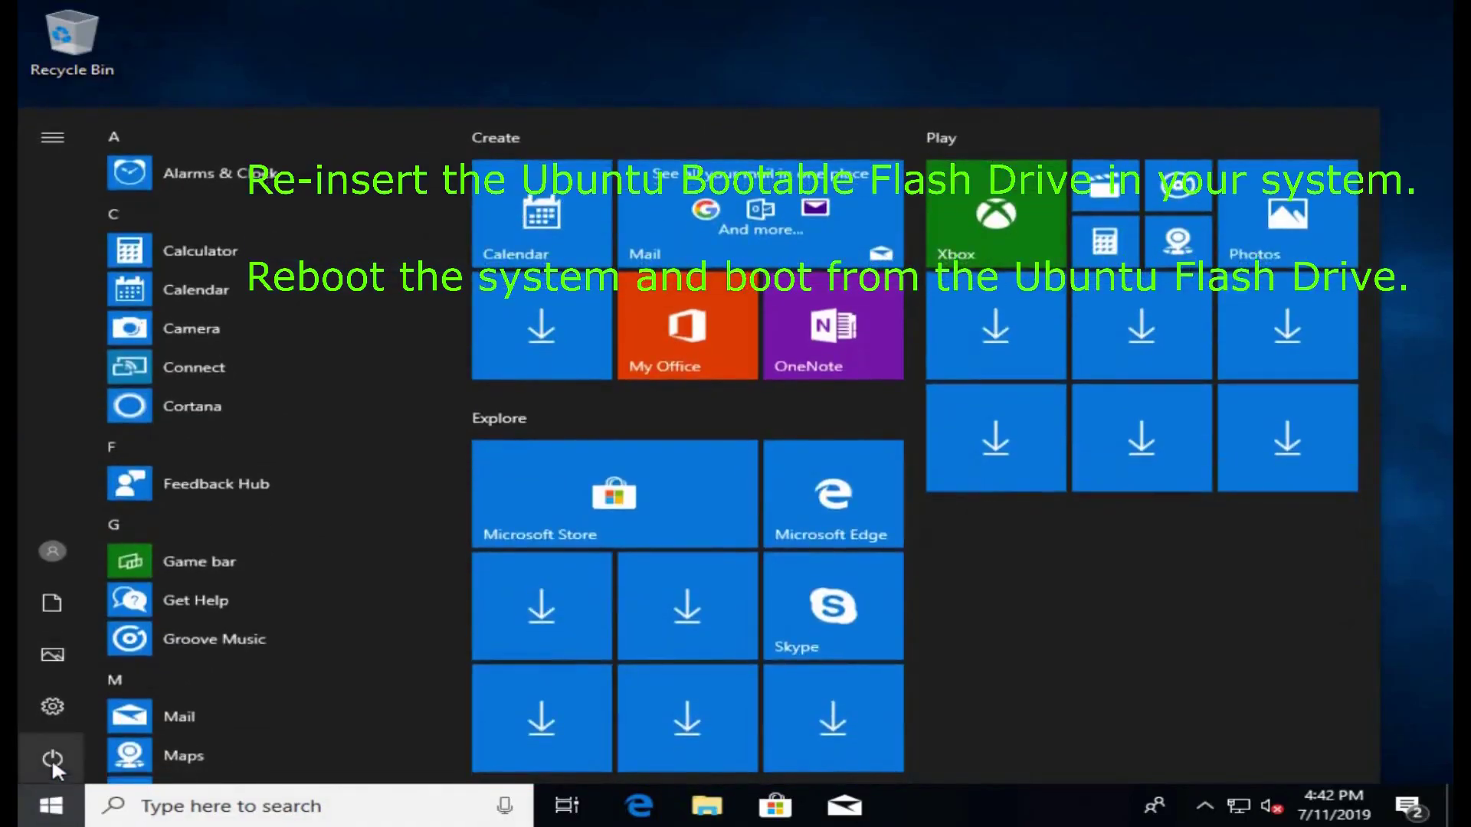
click(52, 757)
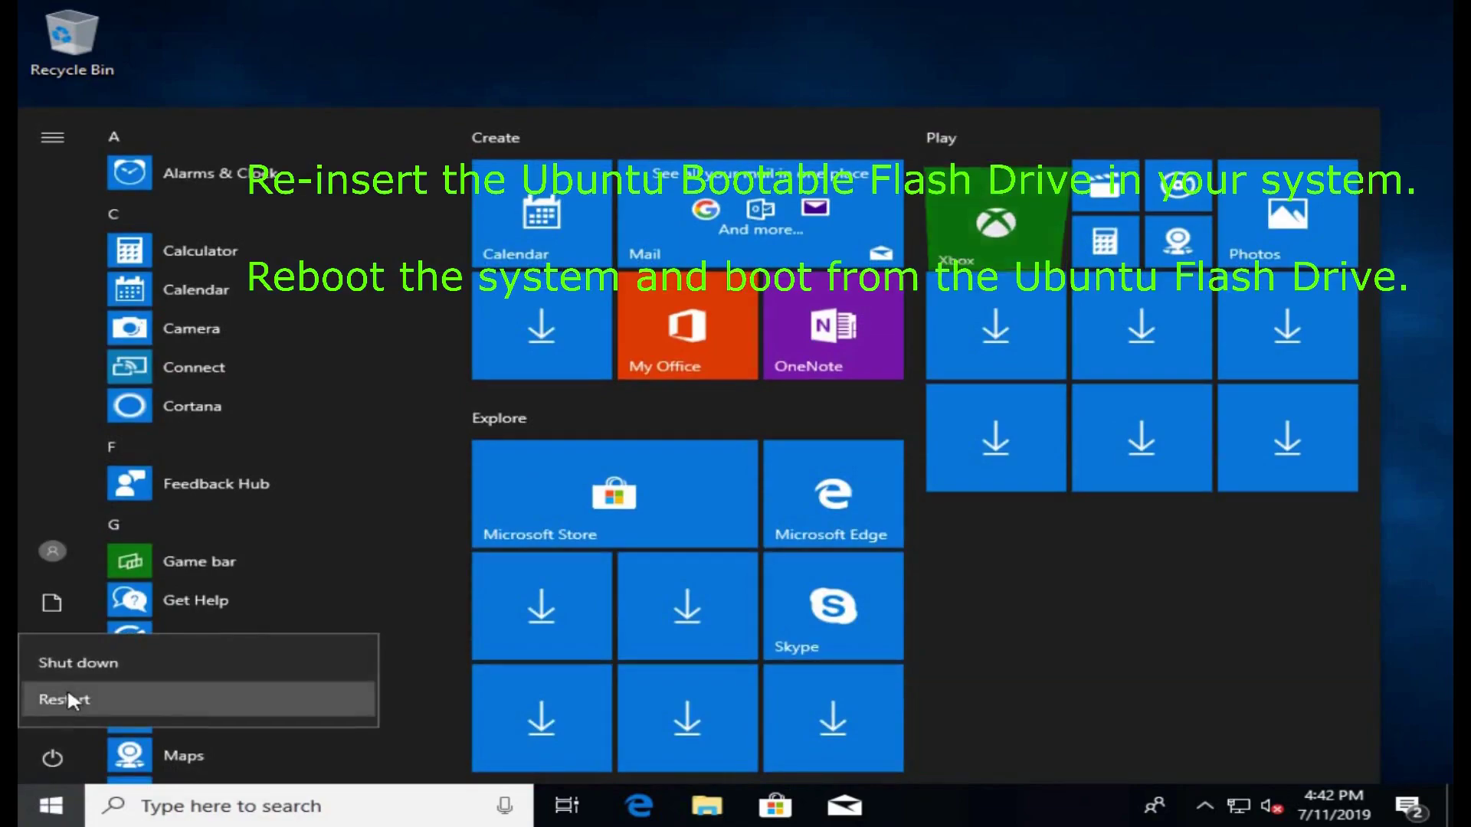
click(67, 687)
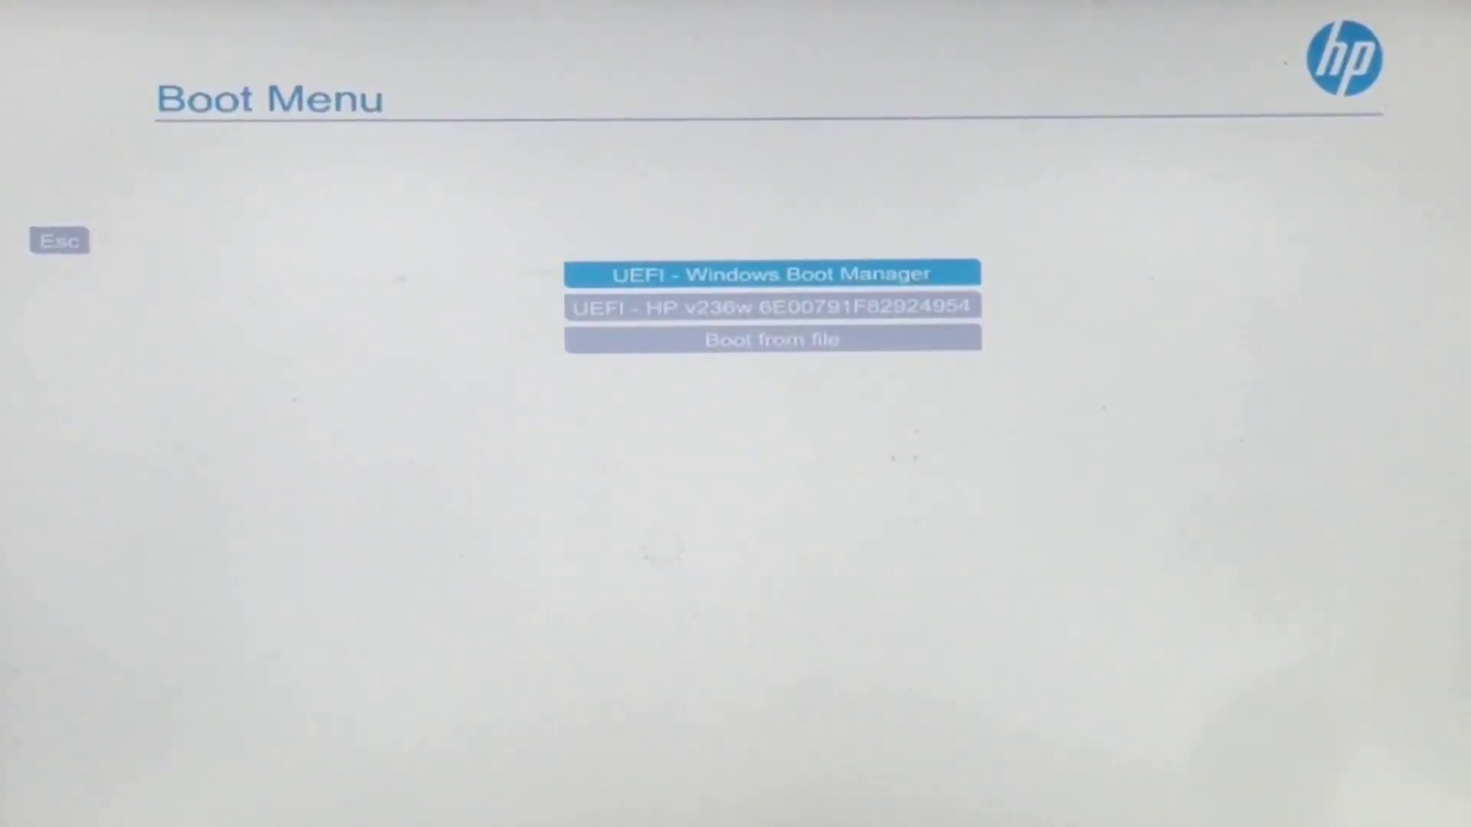
Step: Boot from the UEFI HP v236w USB flash drive entry in the HP Boot Menu
key(Down)
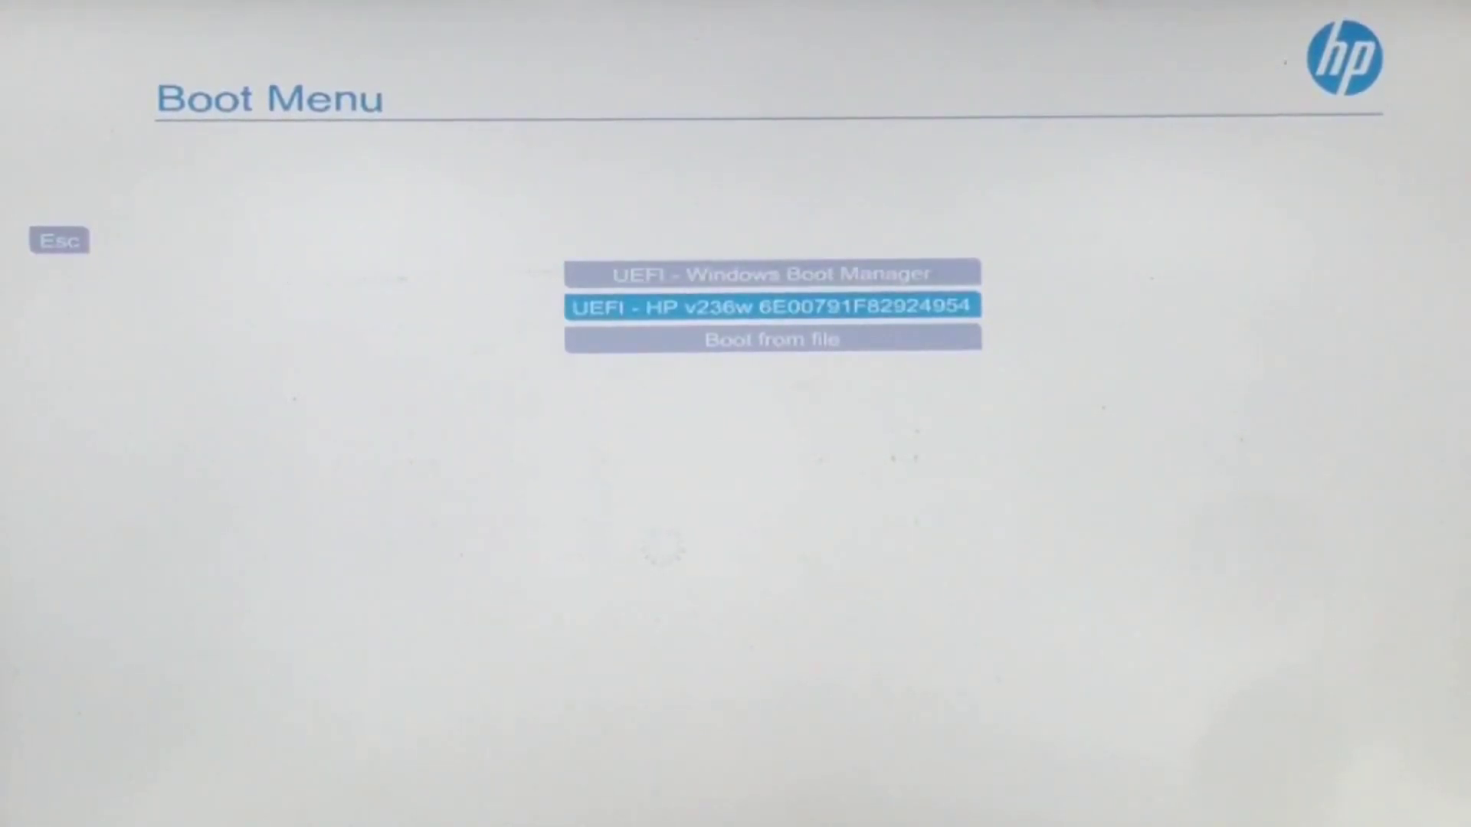
key(Return)
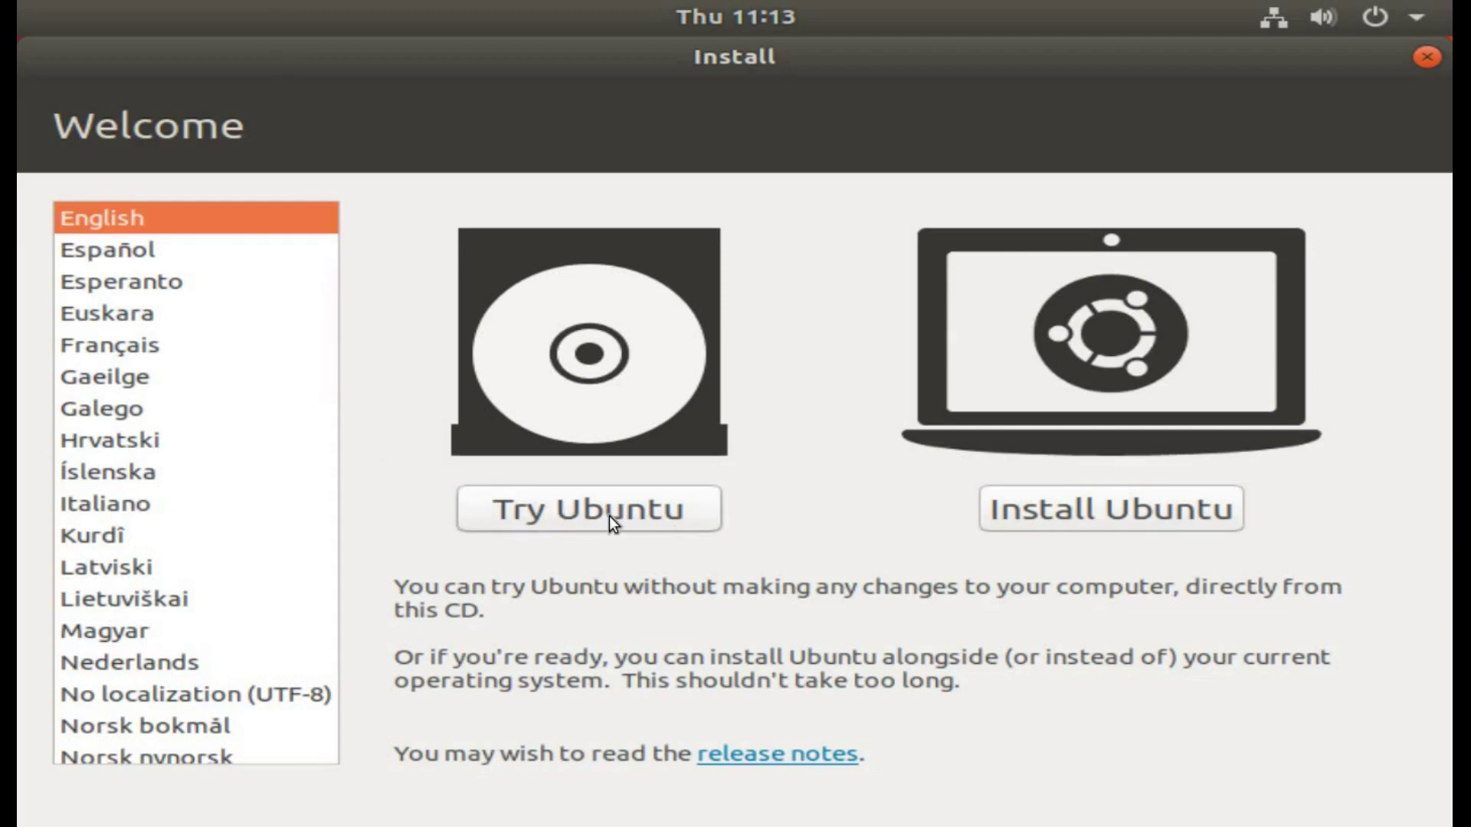
Step: Run Ubuntu live via Try Ubuntu, open a Terminal, and enter the boot-repair PPA command
click(606, 503)
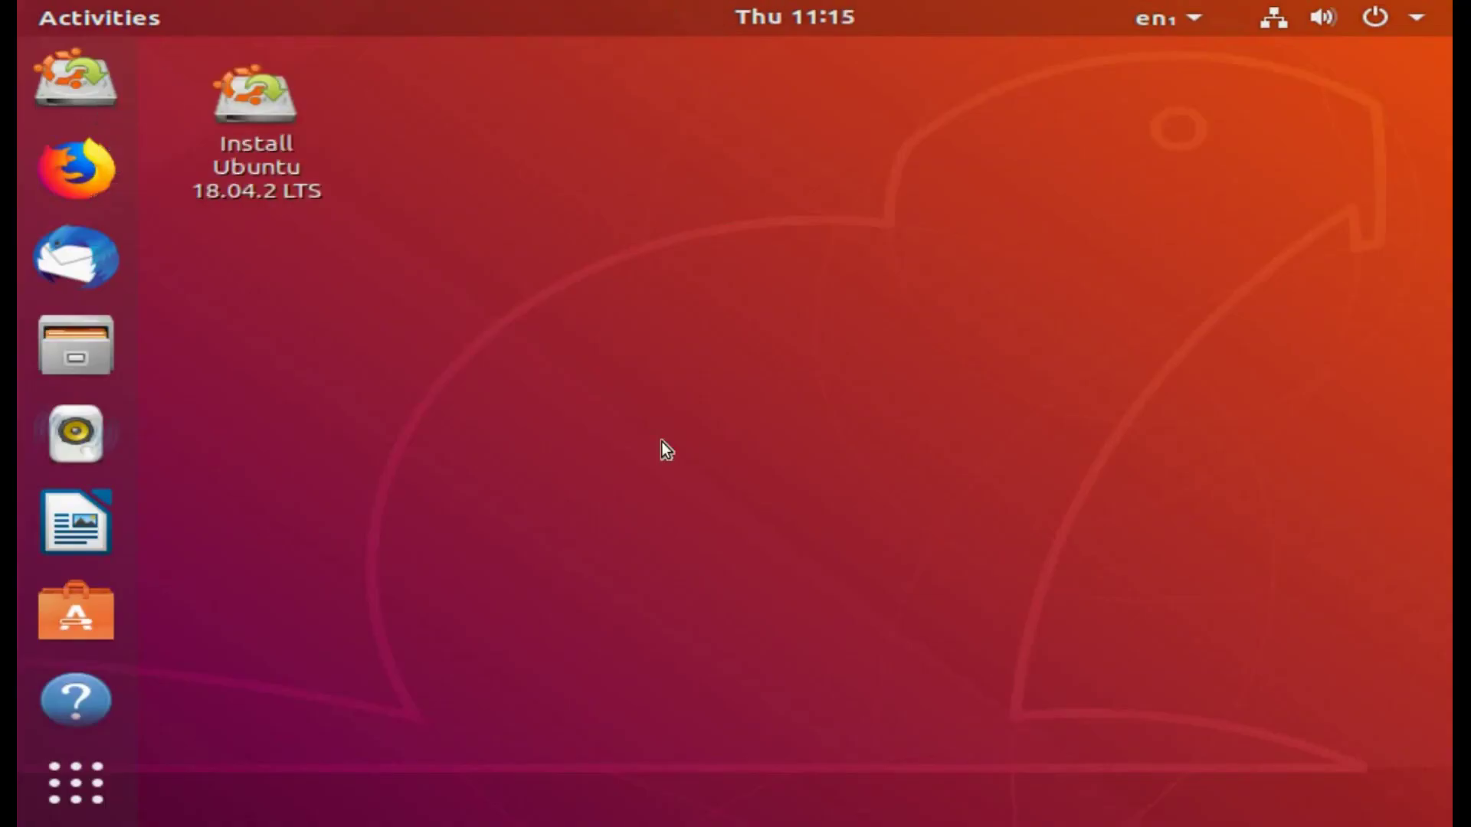
right_click(663, 443)
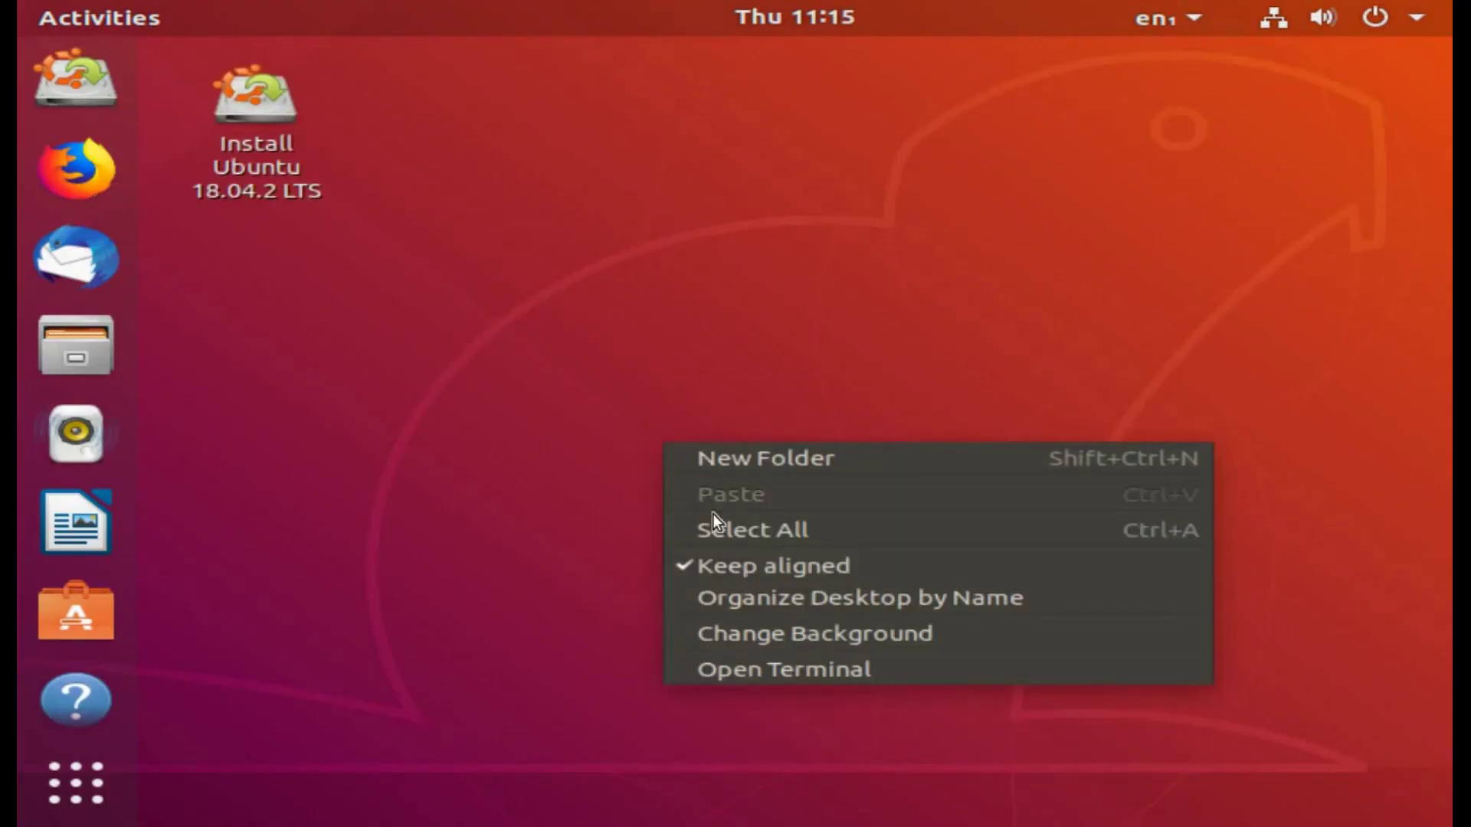
click(732, 665)
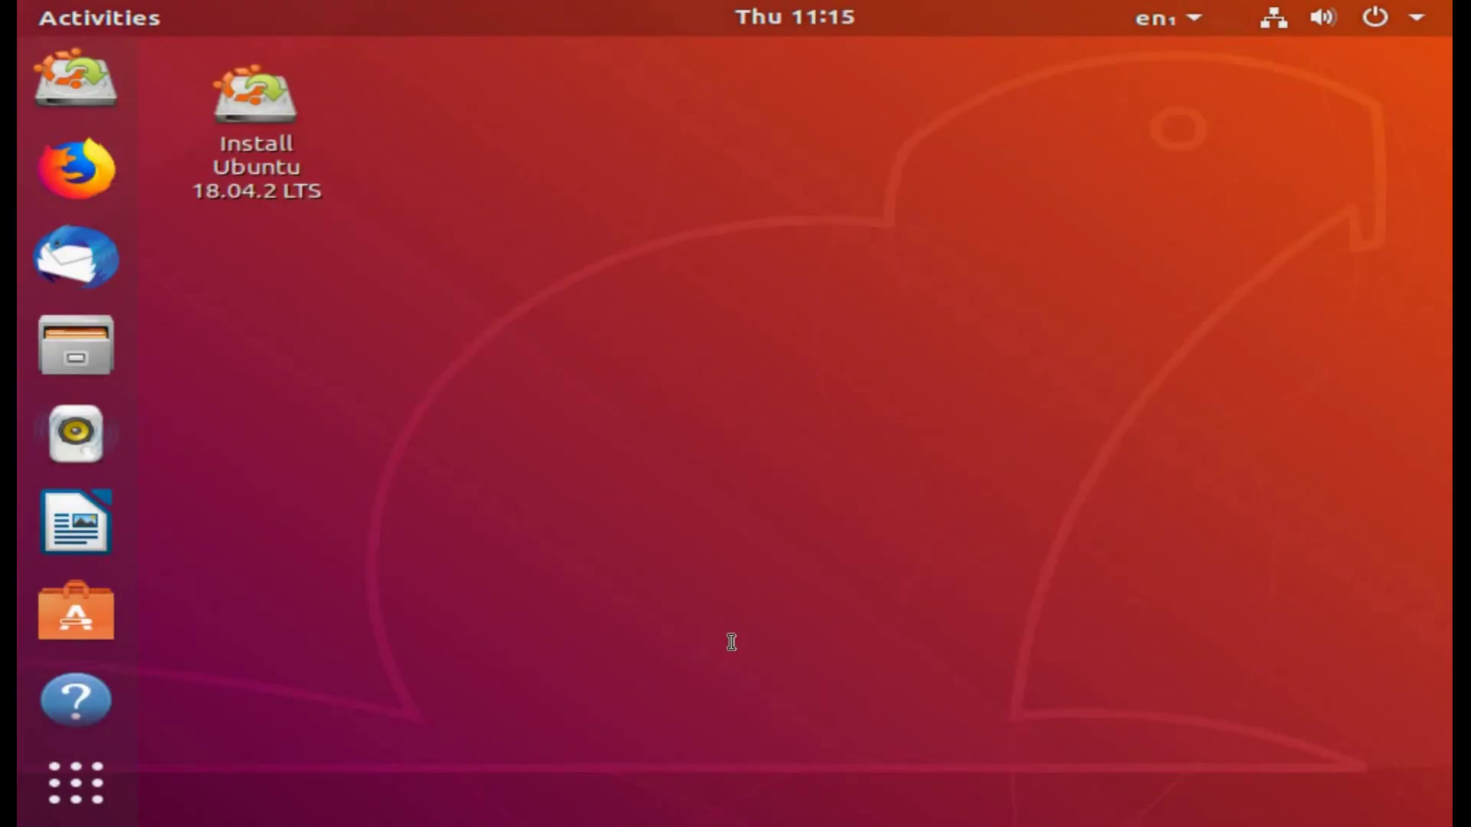
text(sudo add-apt-repository )
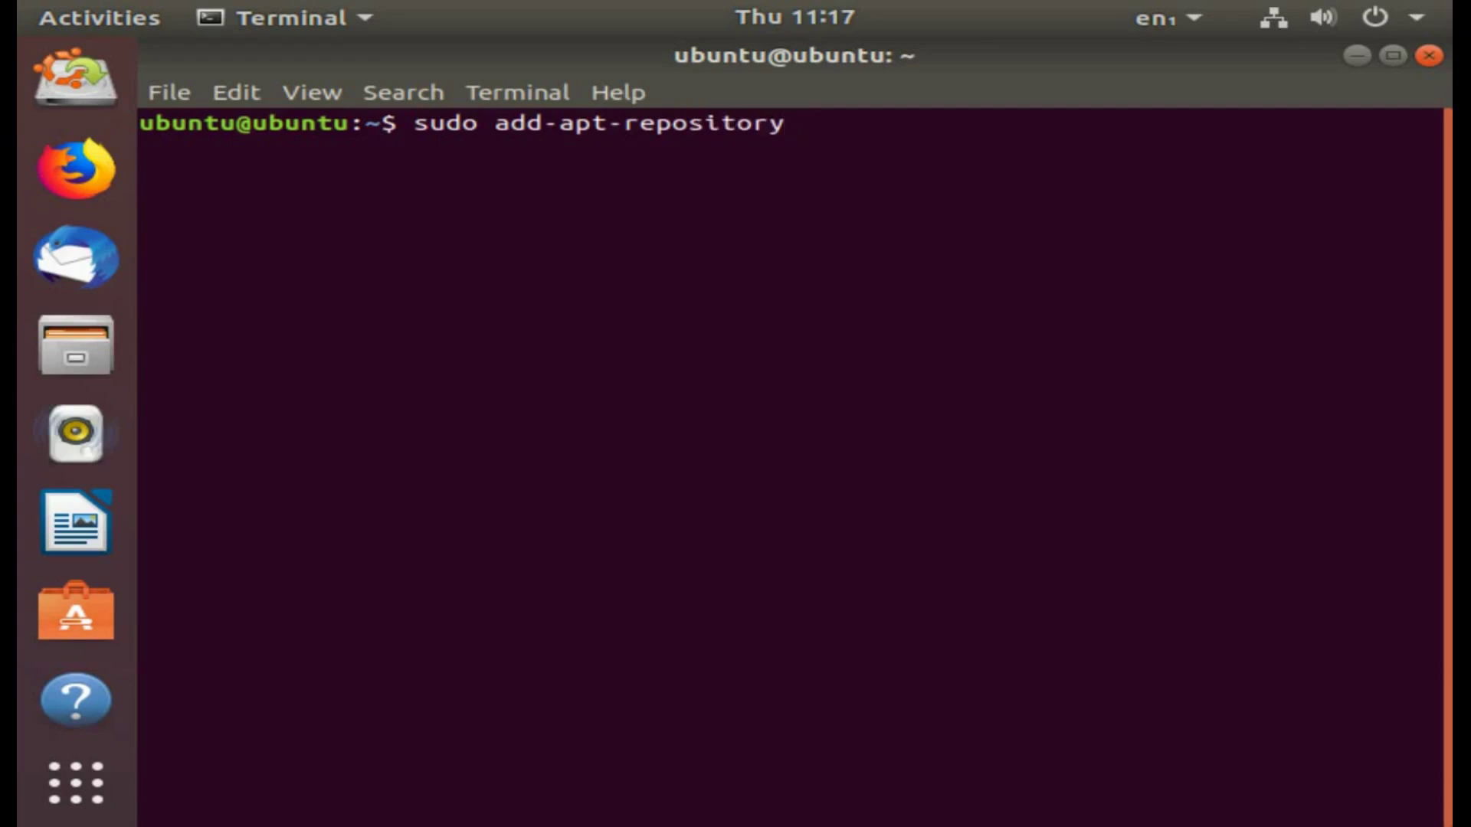
text(ppa:y)
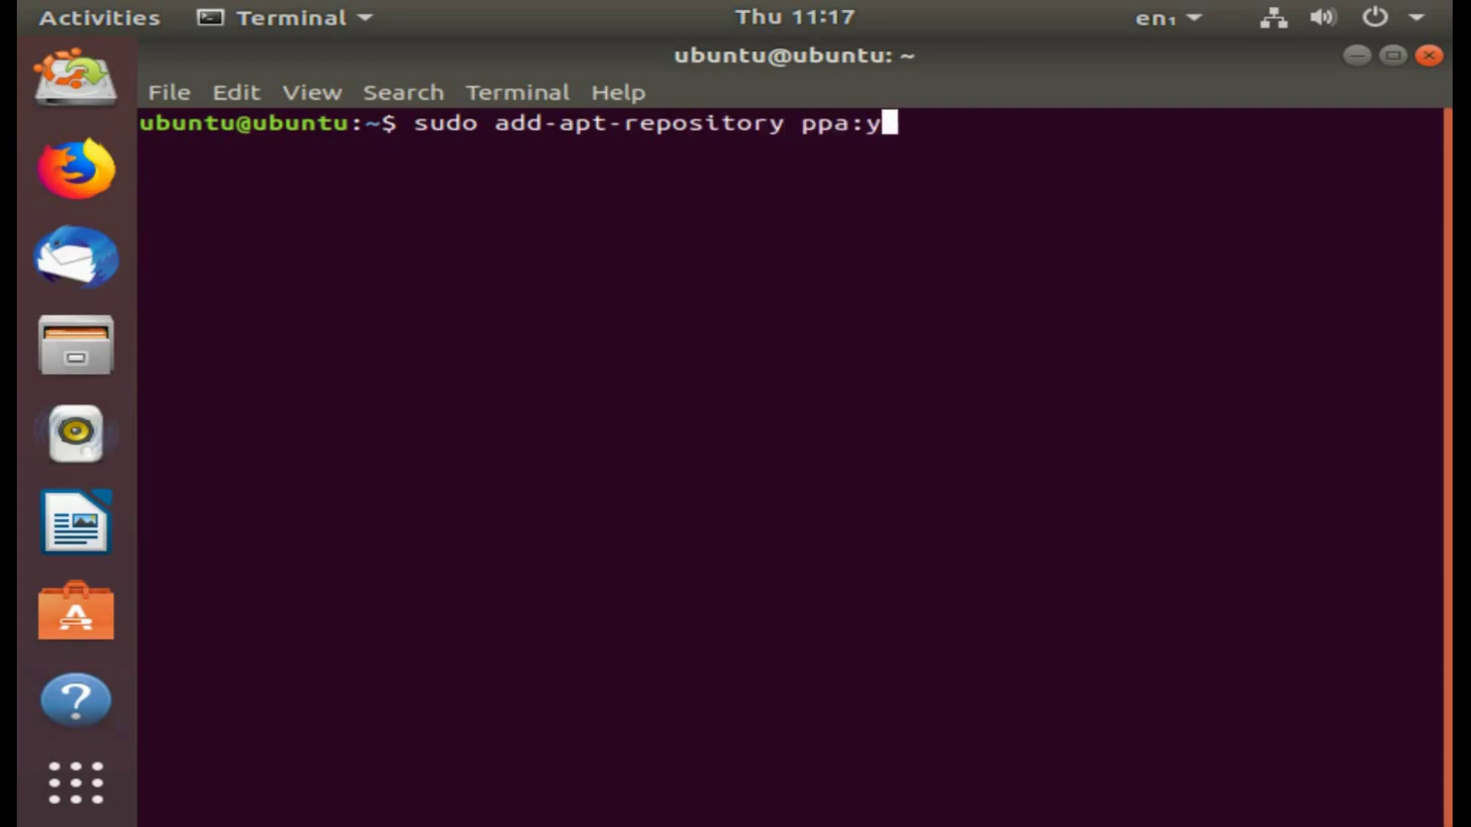
text(annubuntu)
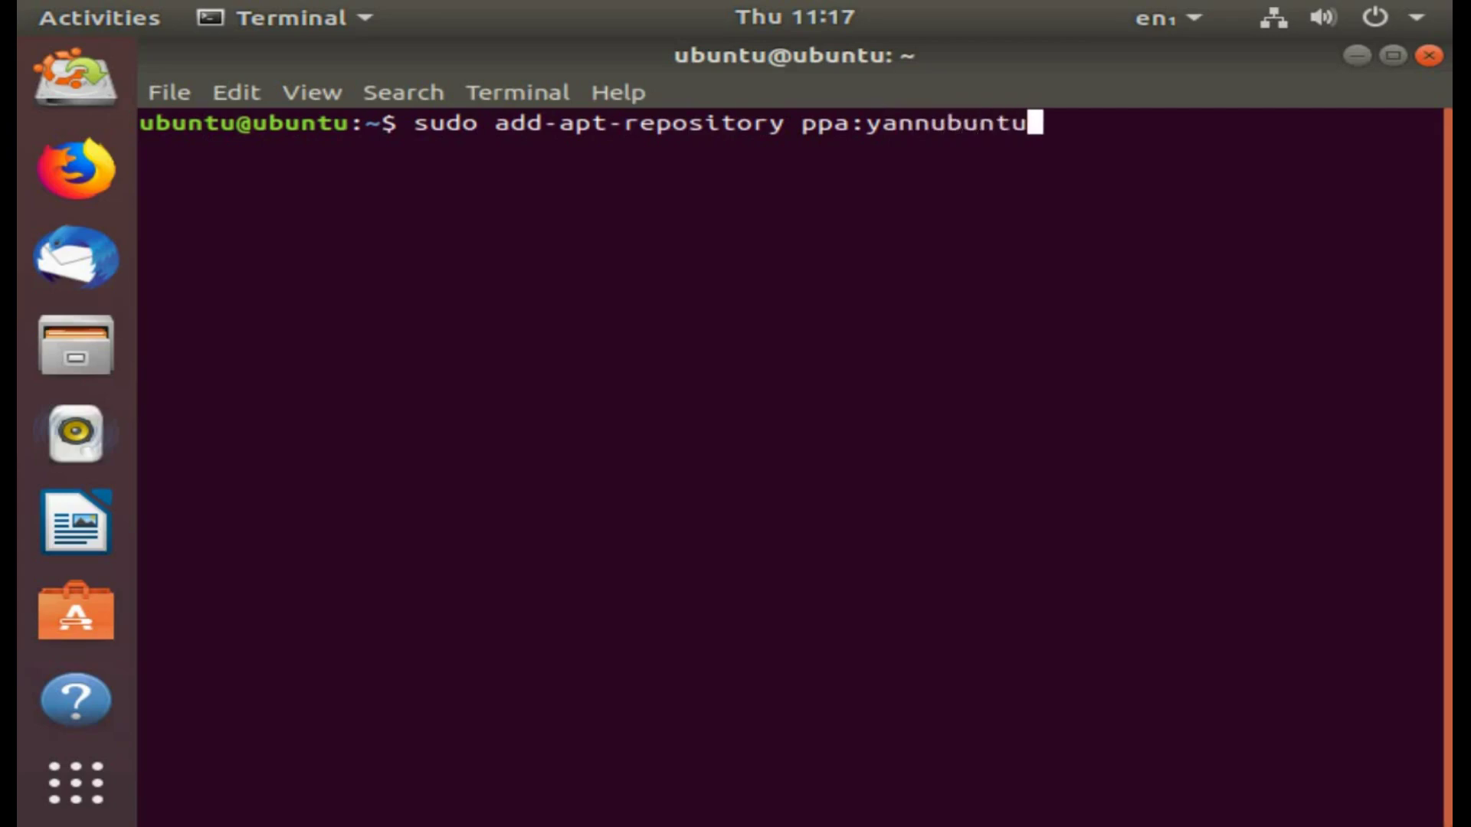
text(/boot-repair)
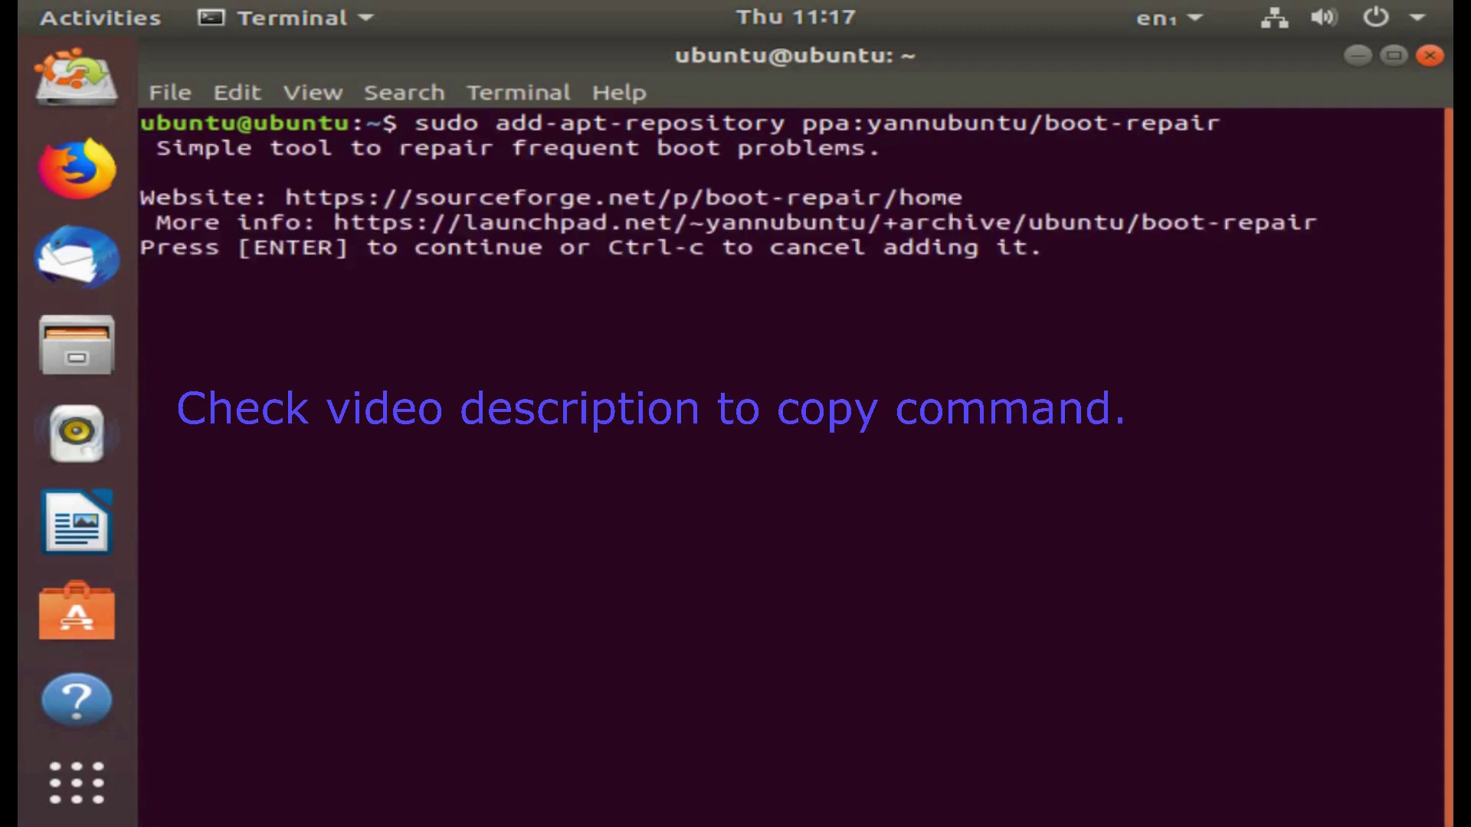
Step: Add the ppa:yannubuntu/boot-repair repository and refresh package lists with sudo apt update
key(Return)
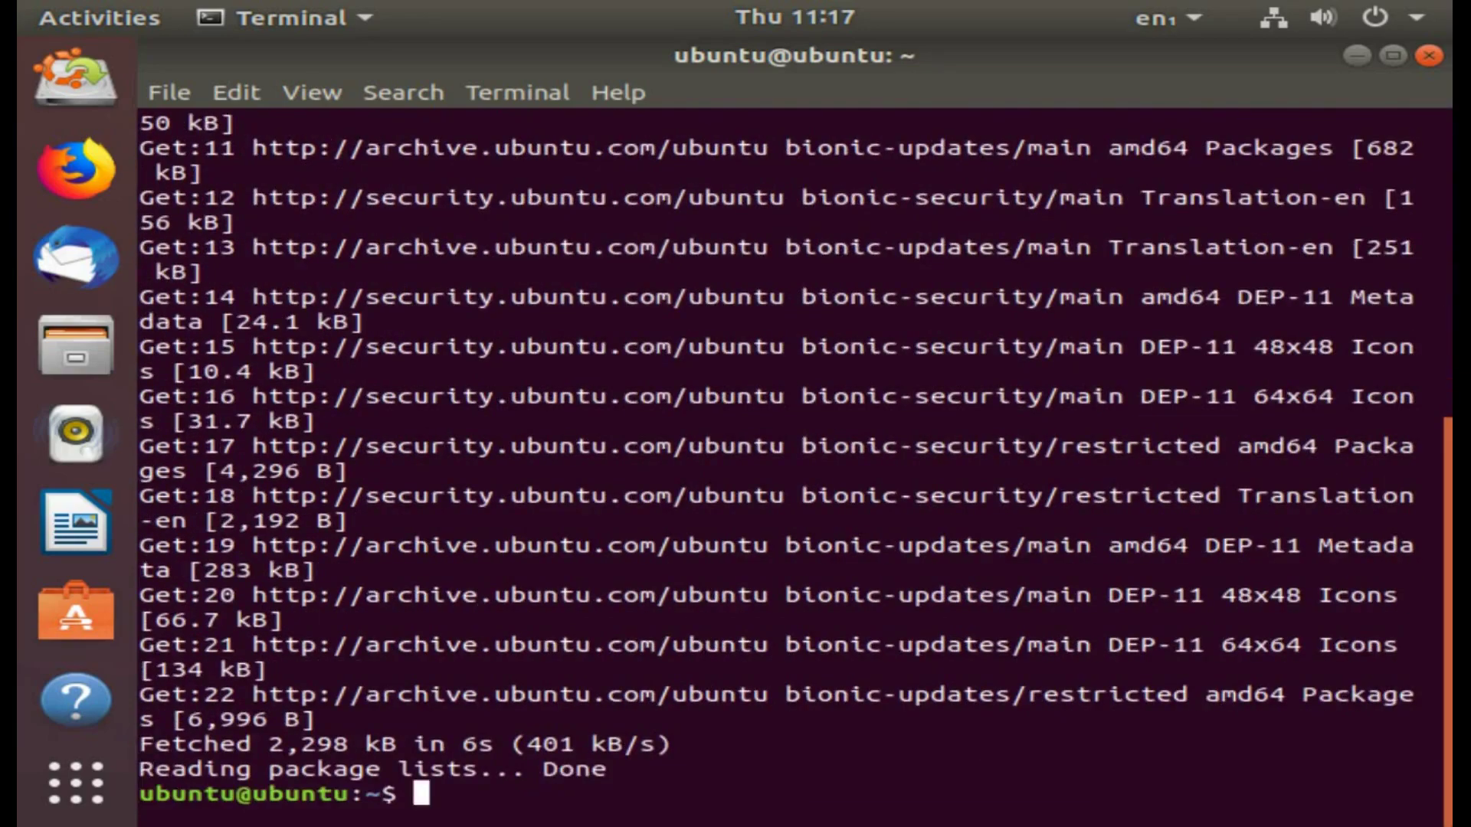
text(sudo a)
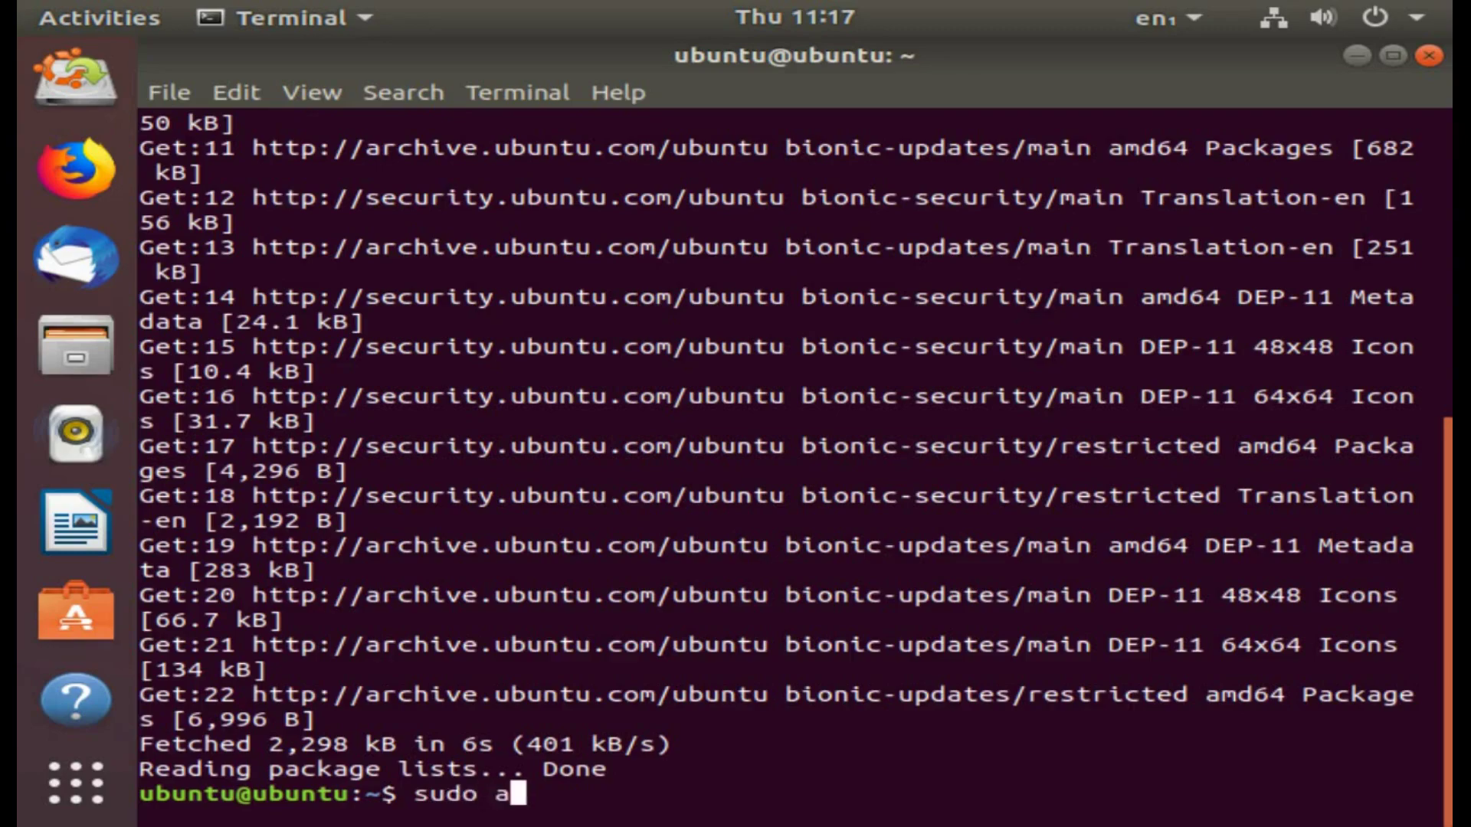
text(pt upd)
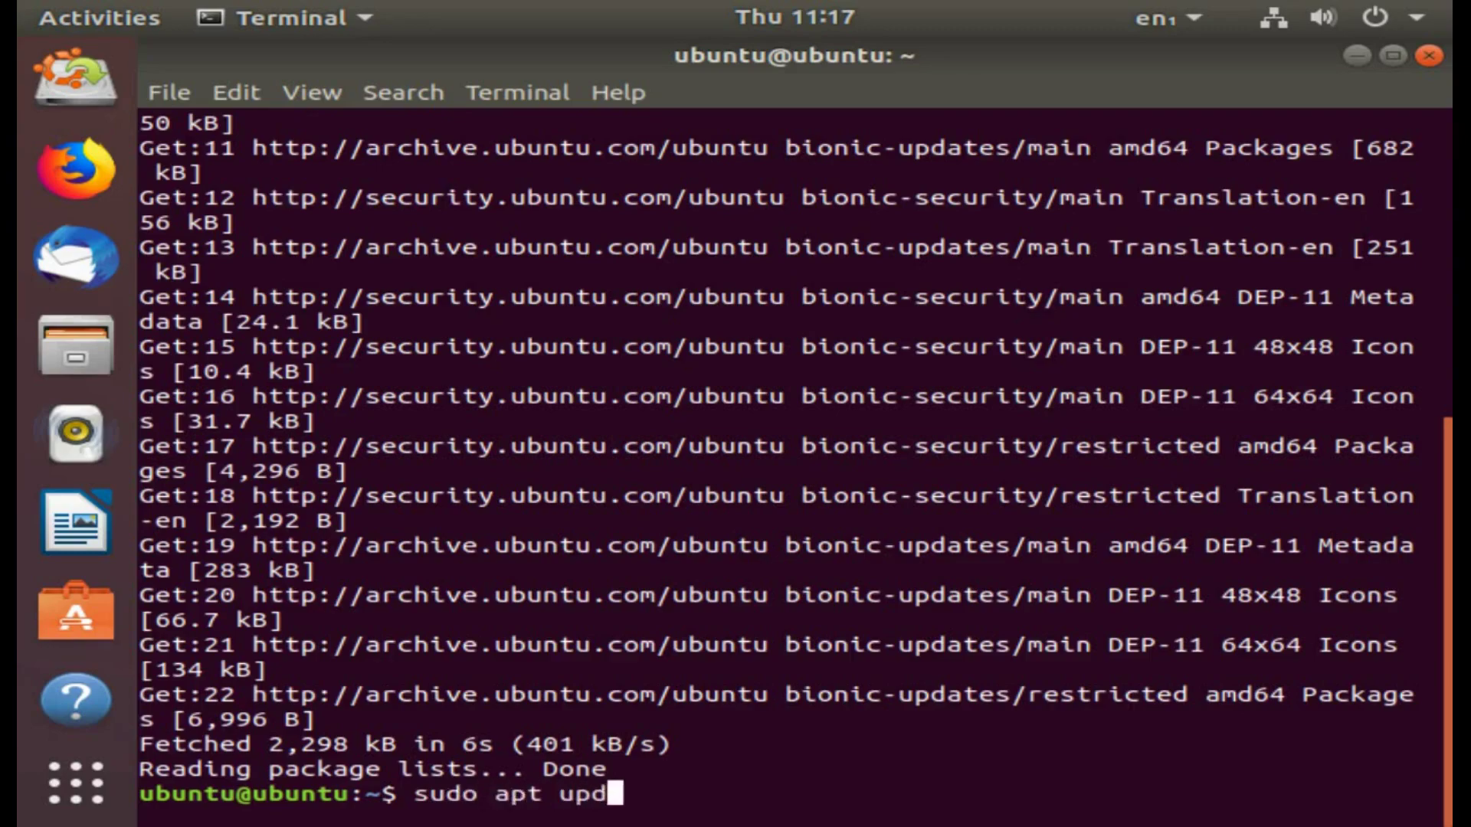
text(ate)
key(Return)
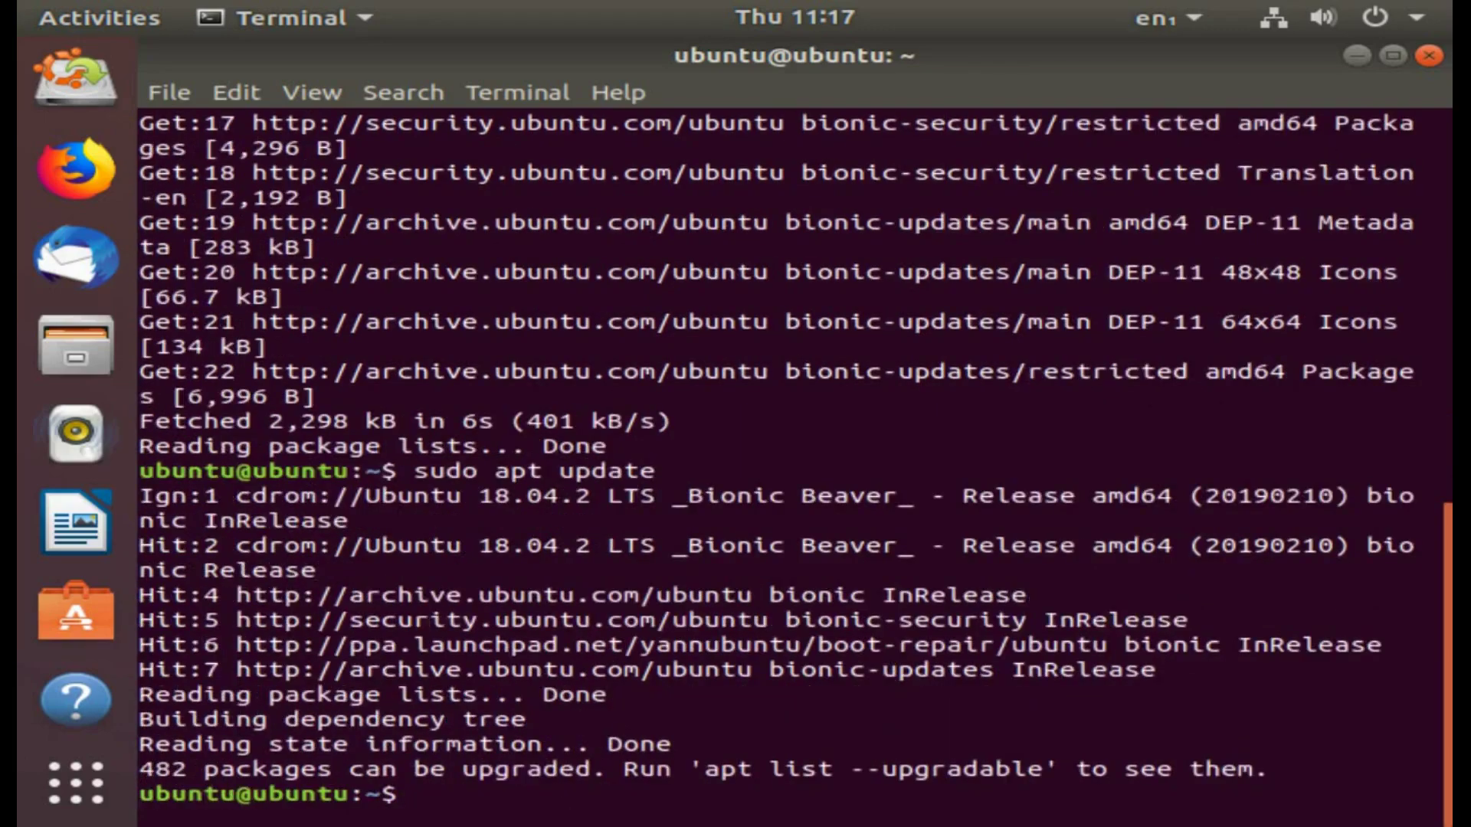
Step: Install boot-repair with sudo apt install boot-repair, confirming its dependencies
text(sudo apt insta)
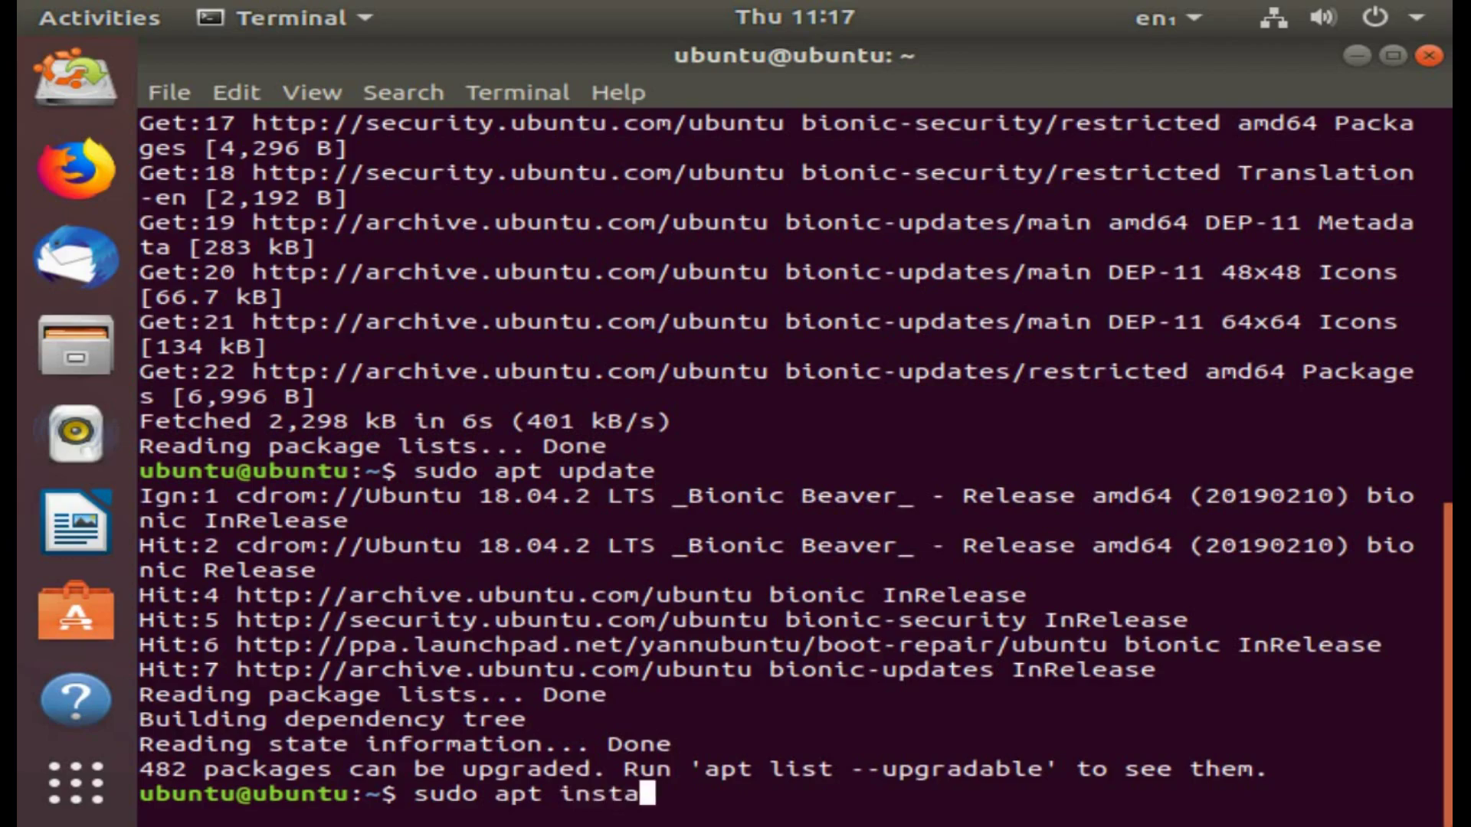
text(ll boot-repair)
key(Return)
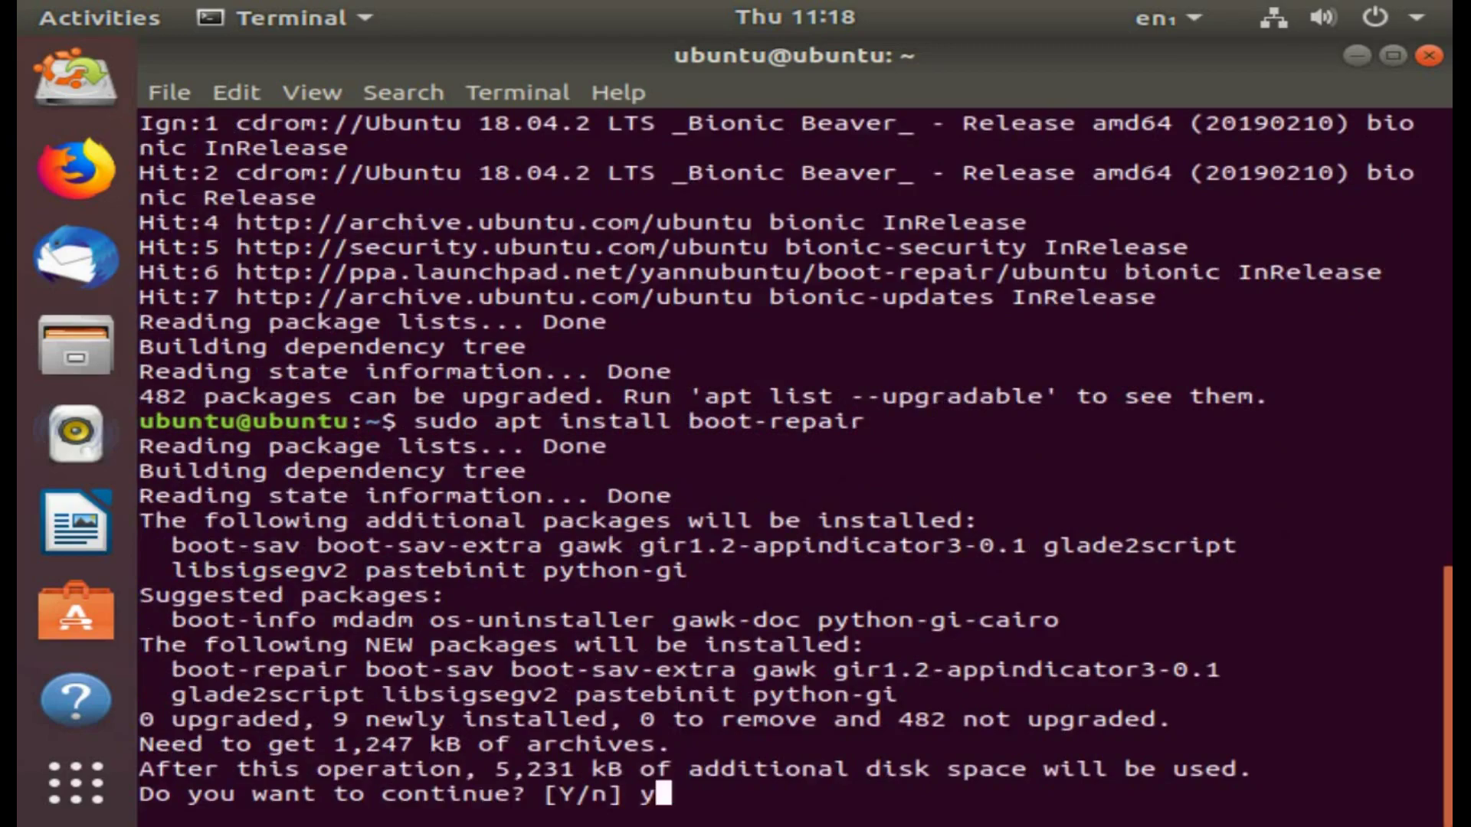
key(Return)
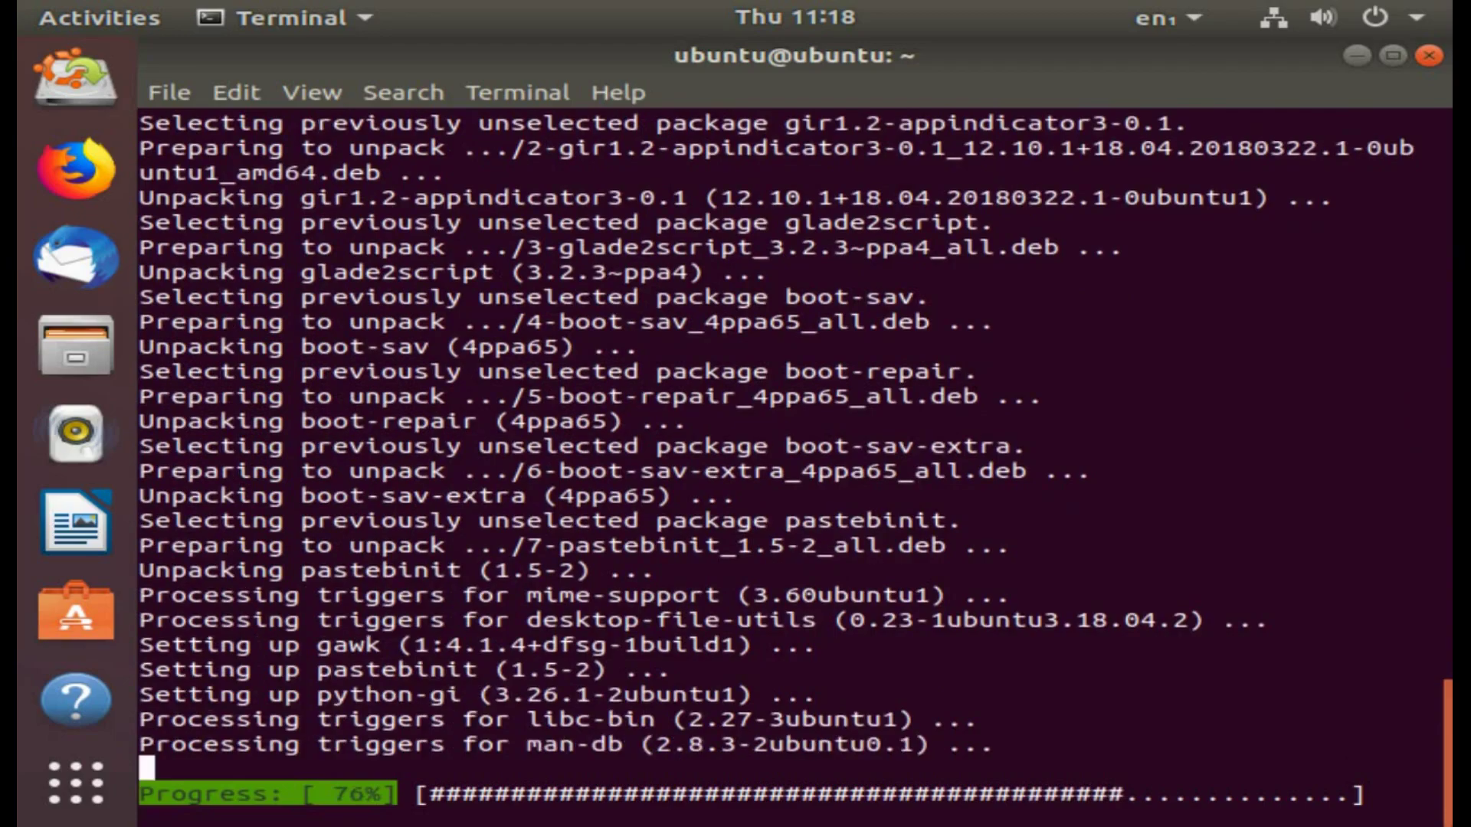
Step: Launch boot-repair, run Recommended repair, and decline uploading the report to a pastebin
text(boot-repair)
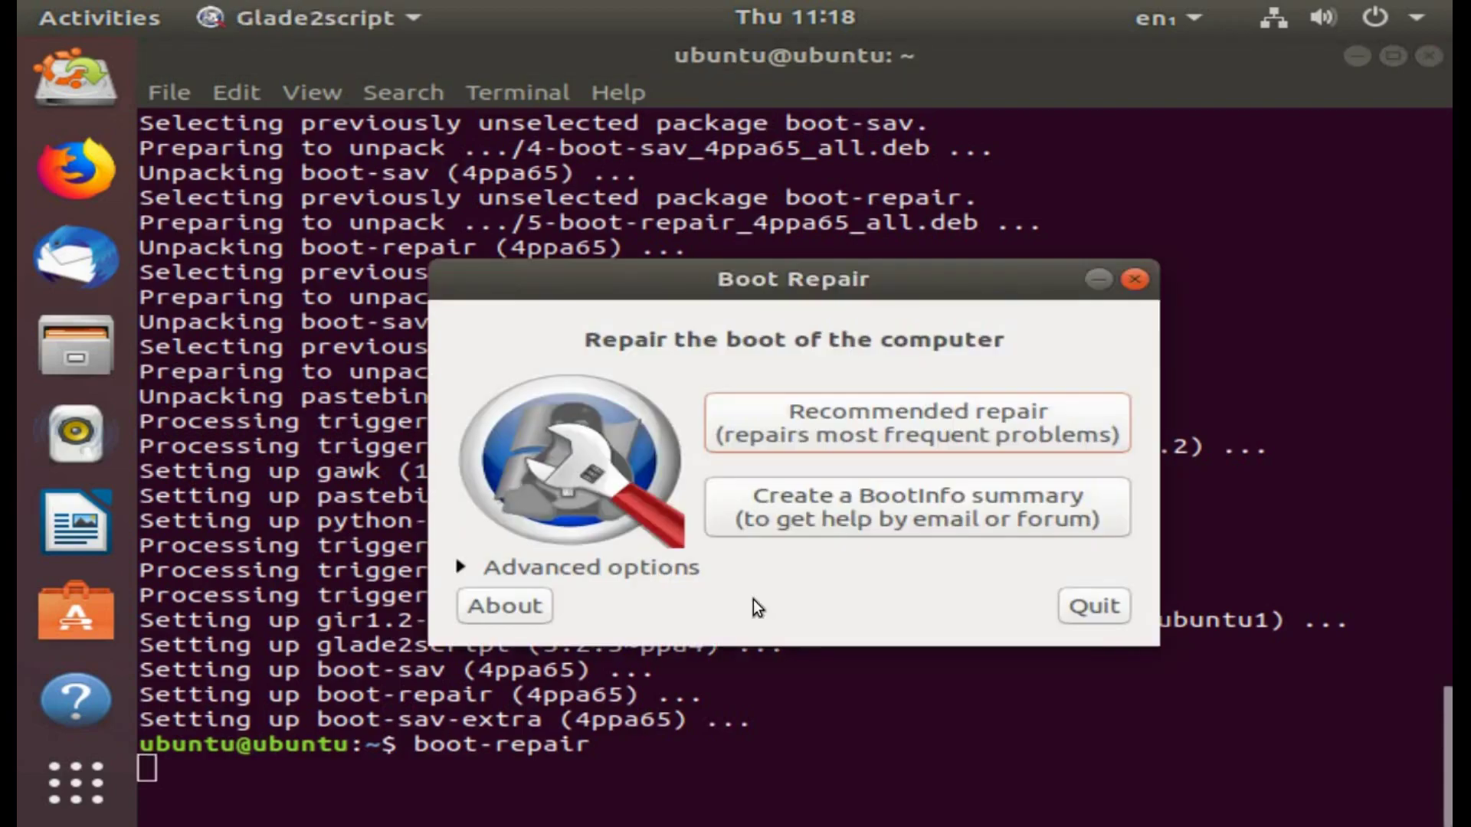
click(890, 431)
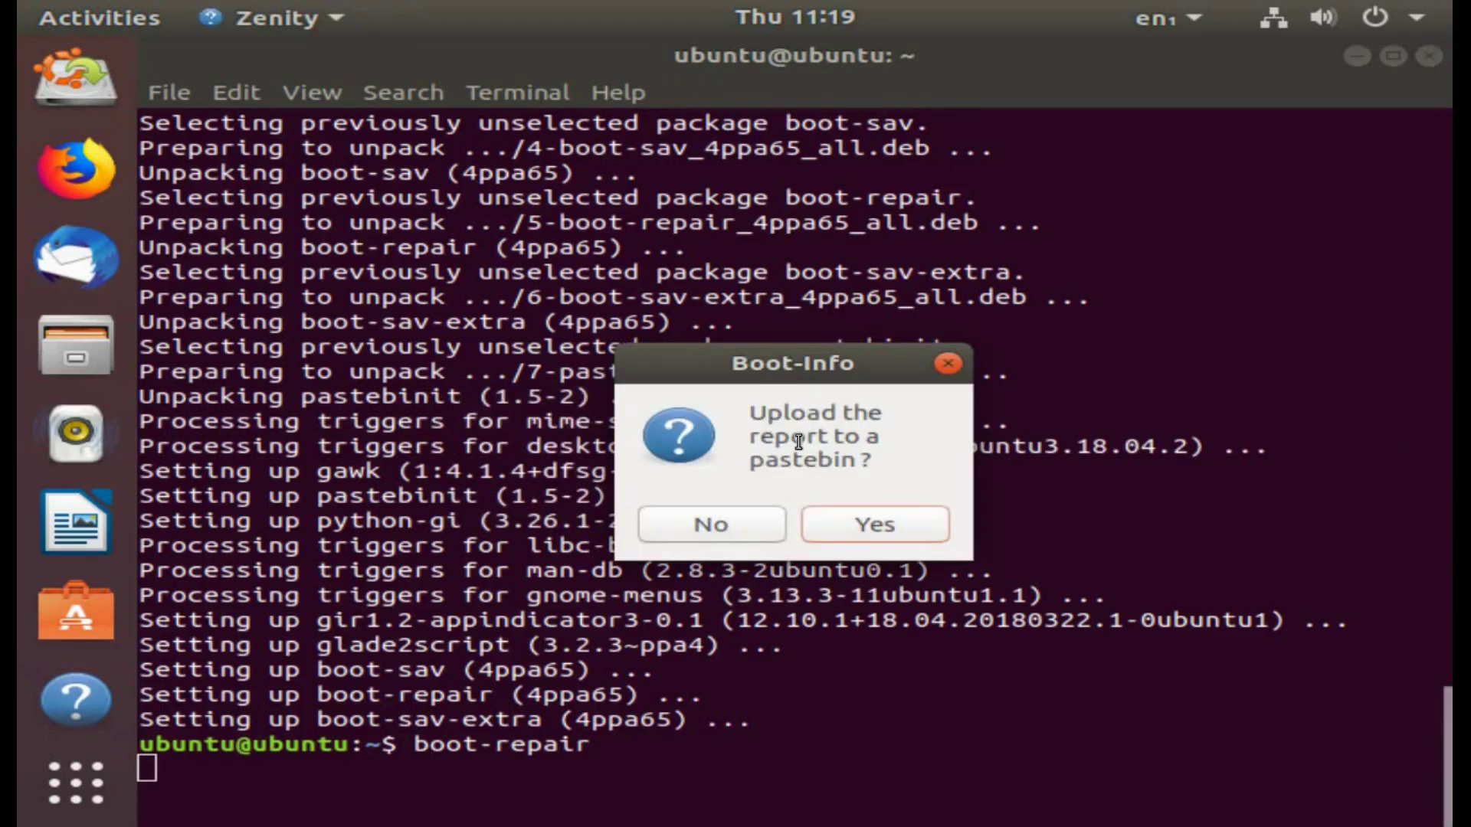
click(728, 524)
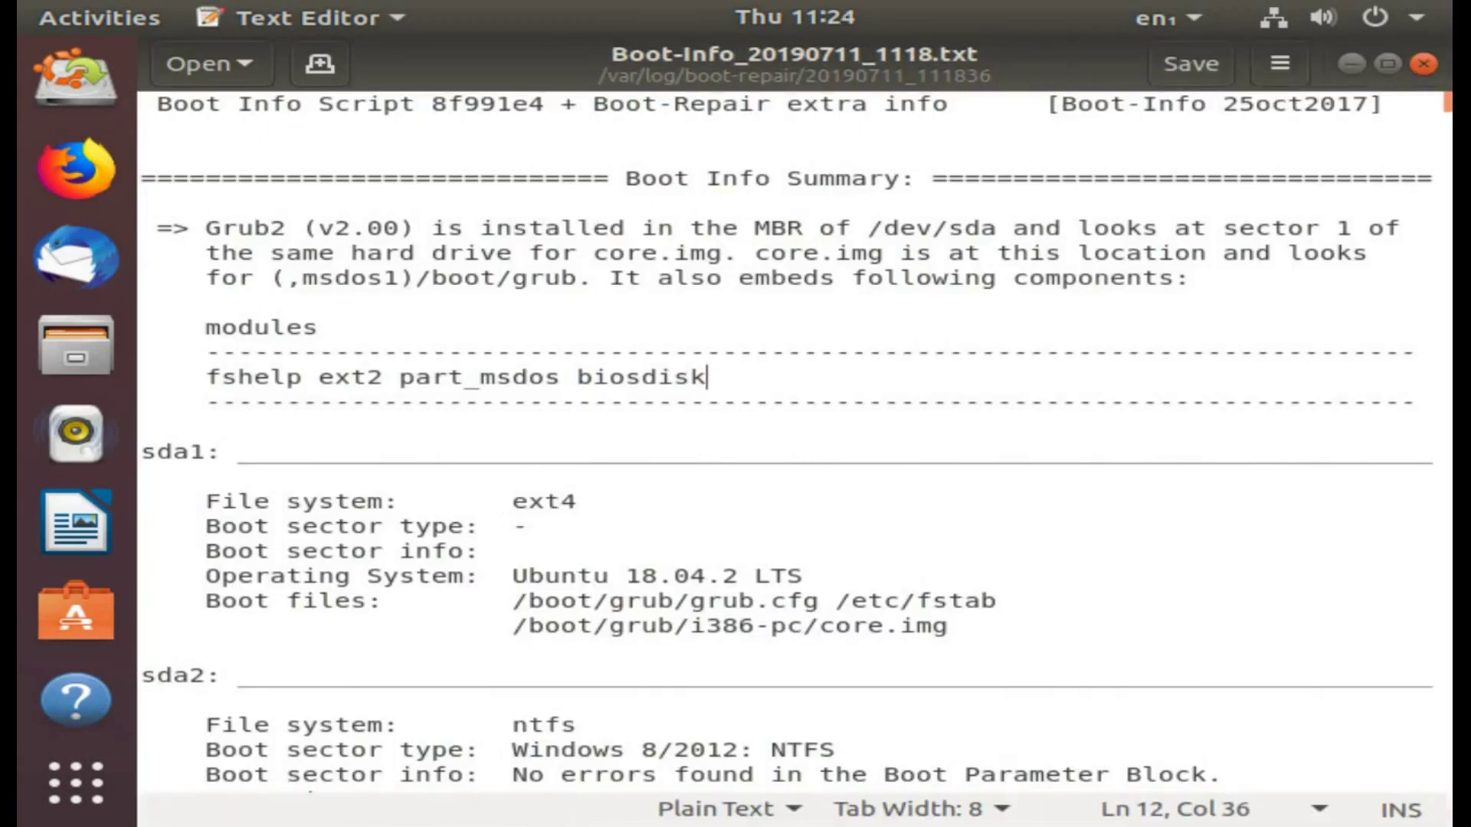
Step: Review the Grub2 paragraph of the Boot-Info report, then close Text Editor and the success notice
click(283, 237)
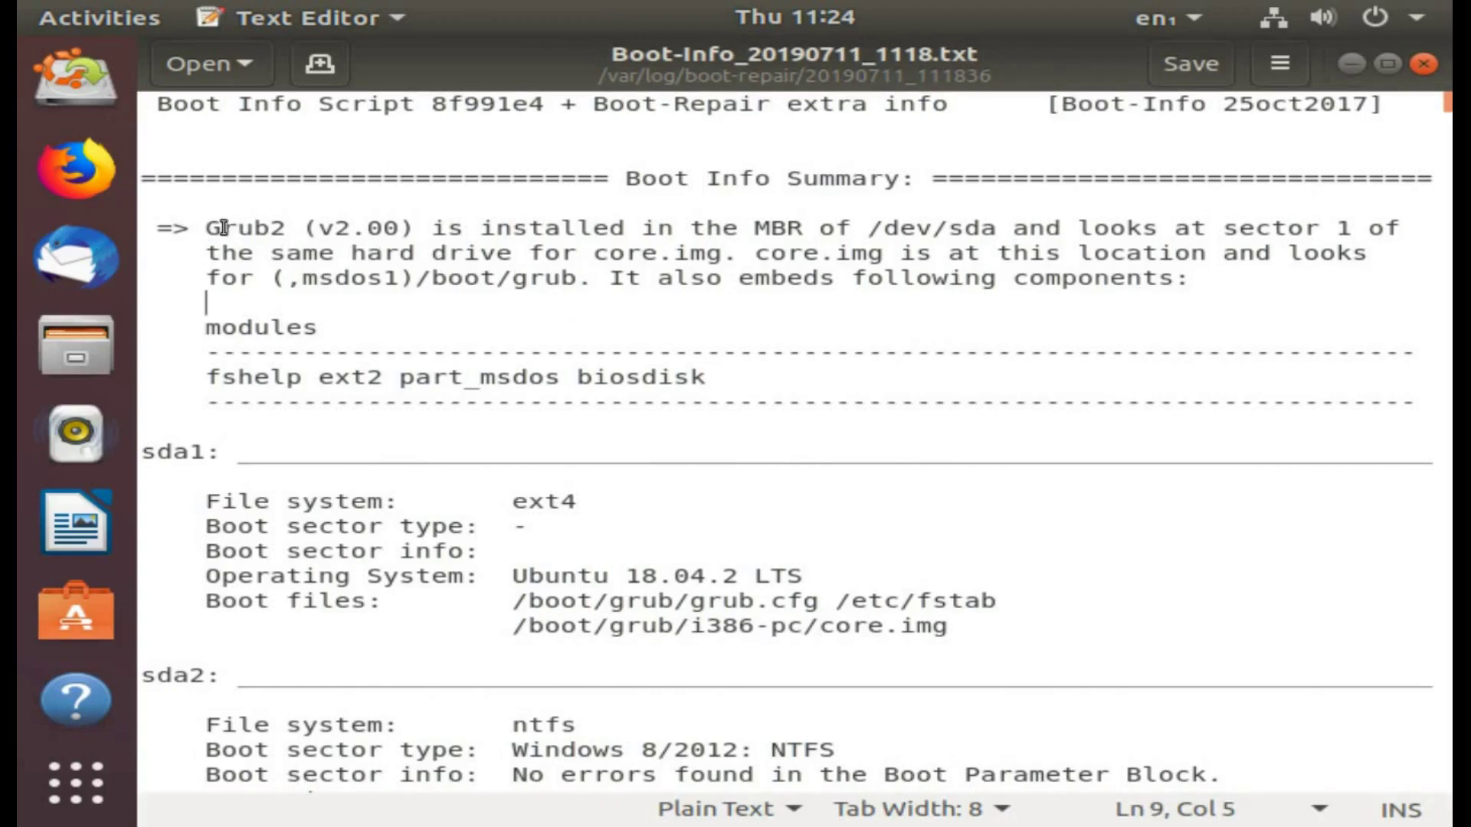
drag(205, 228, 609, 279)
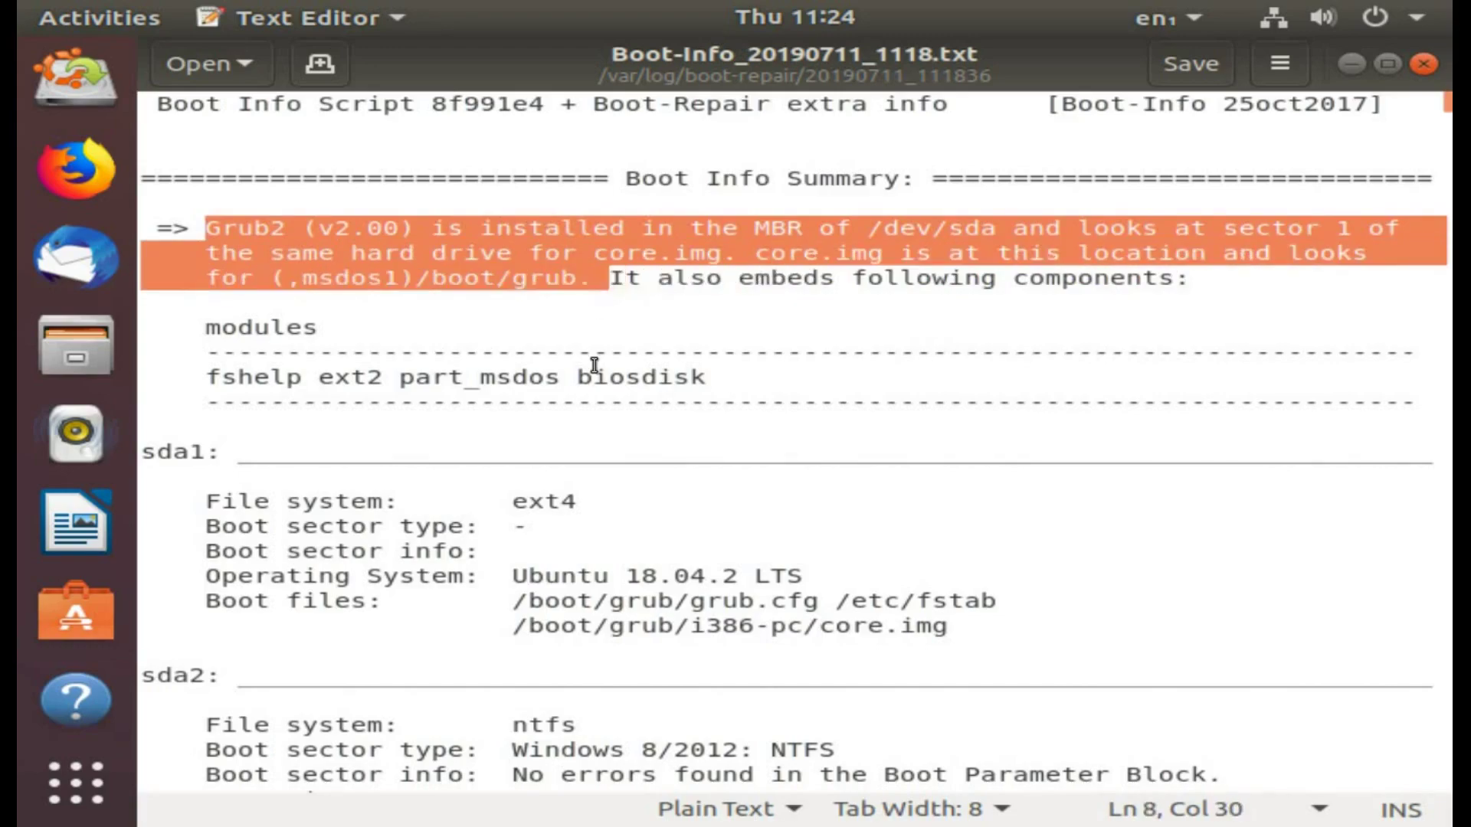
click(593, 353)
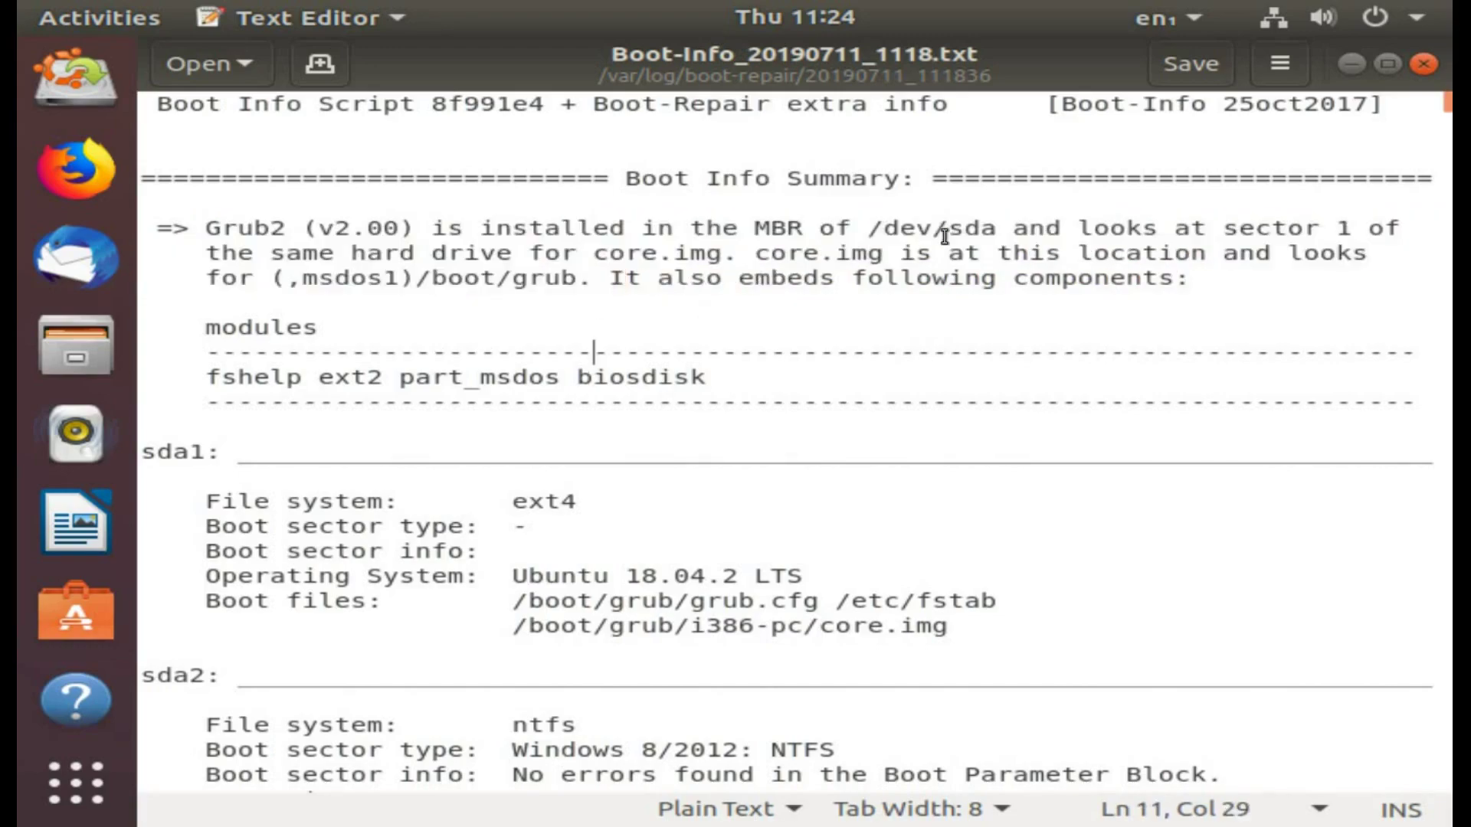
click(1427, 65)
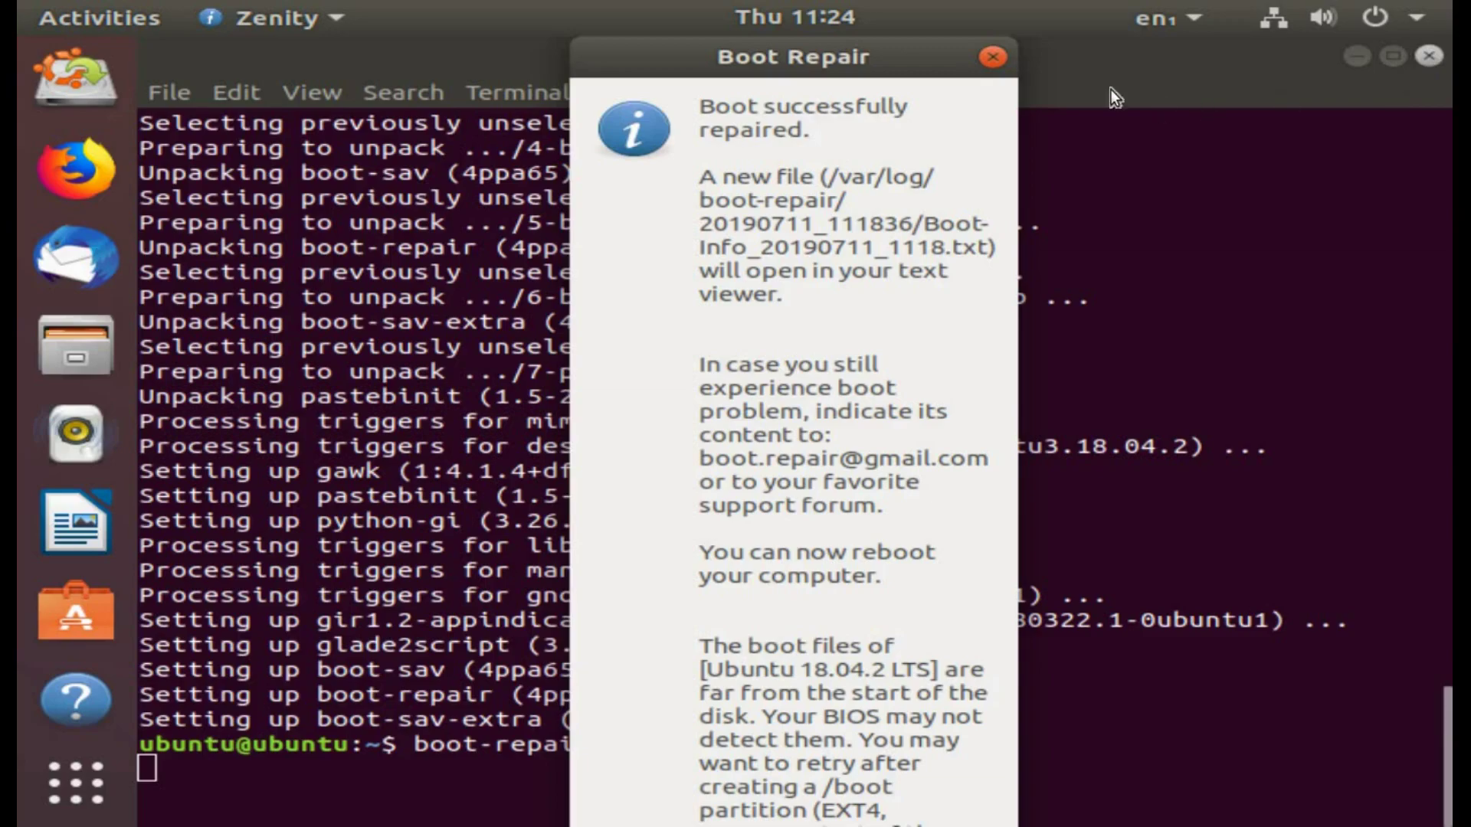
click(993, 59)
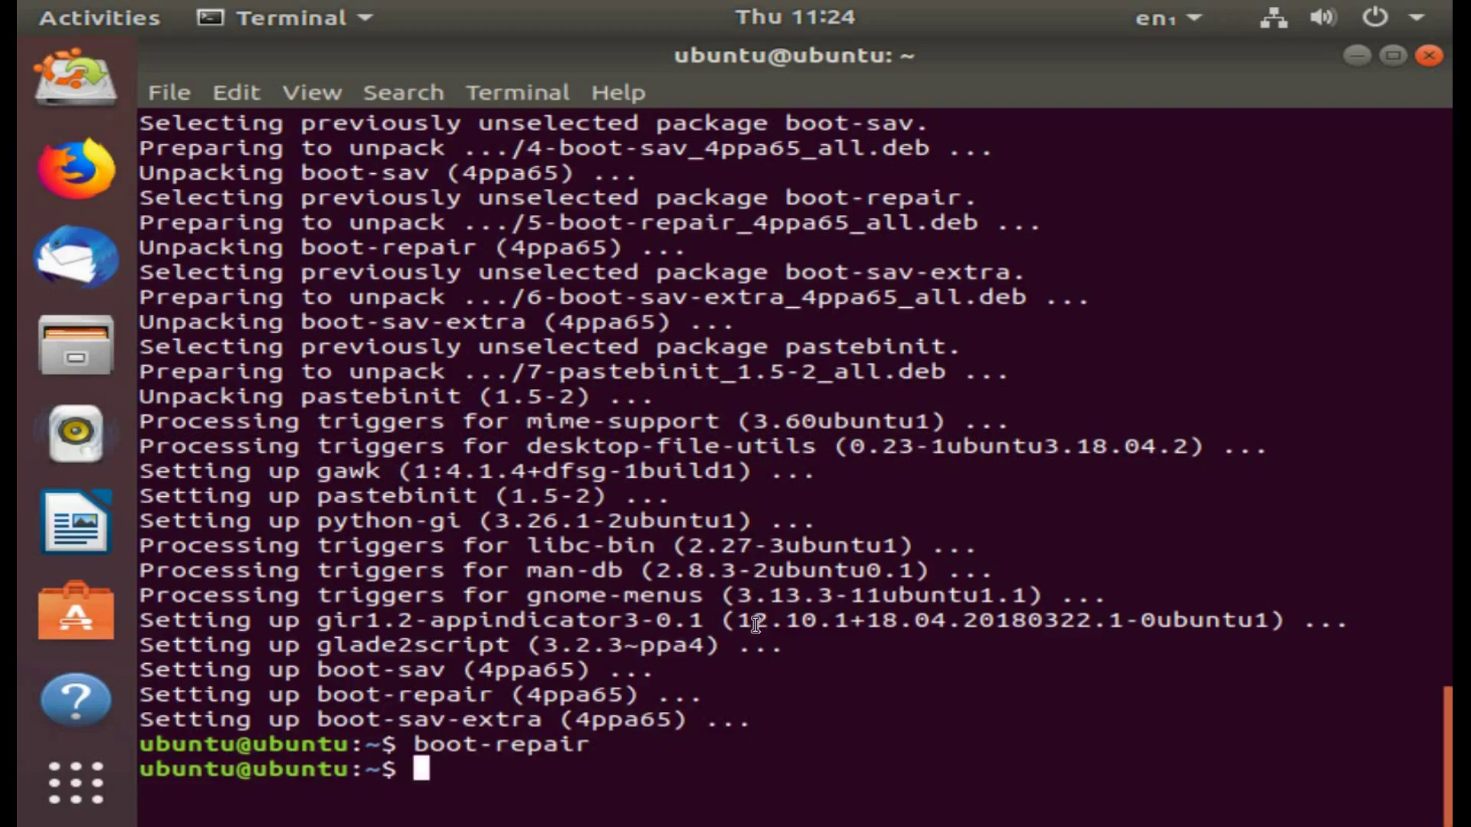
Step: Reboot with sudo reboot now and start Ubuntu from the GRUB boot menu
text(sudo reb)
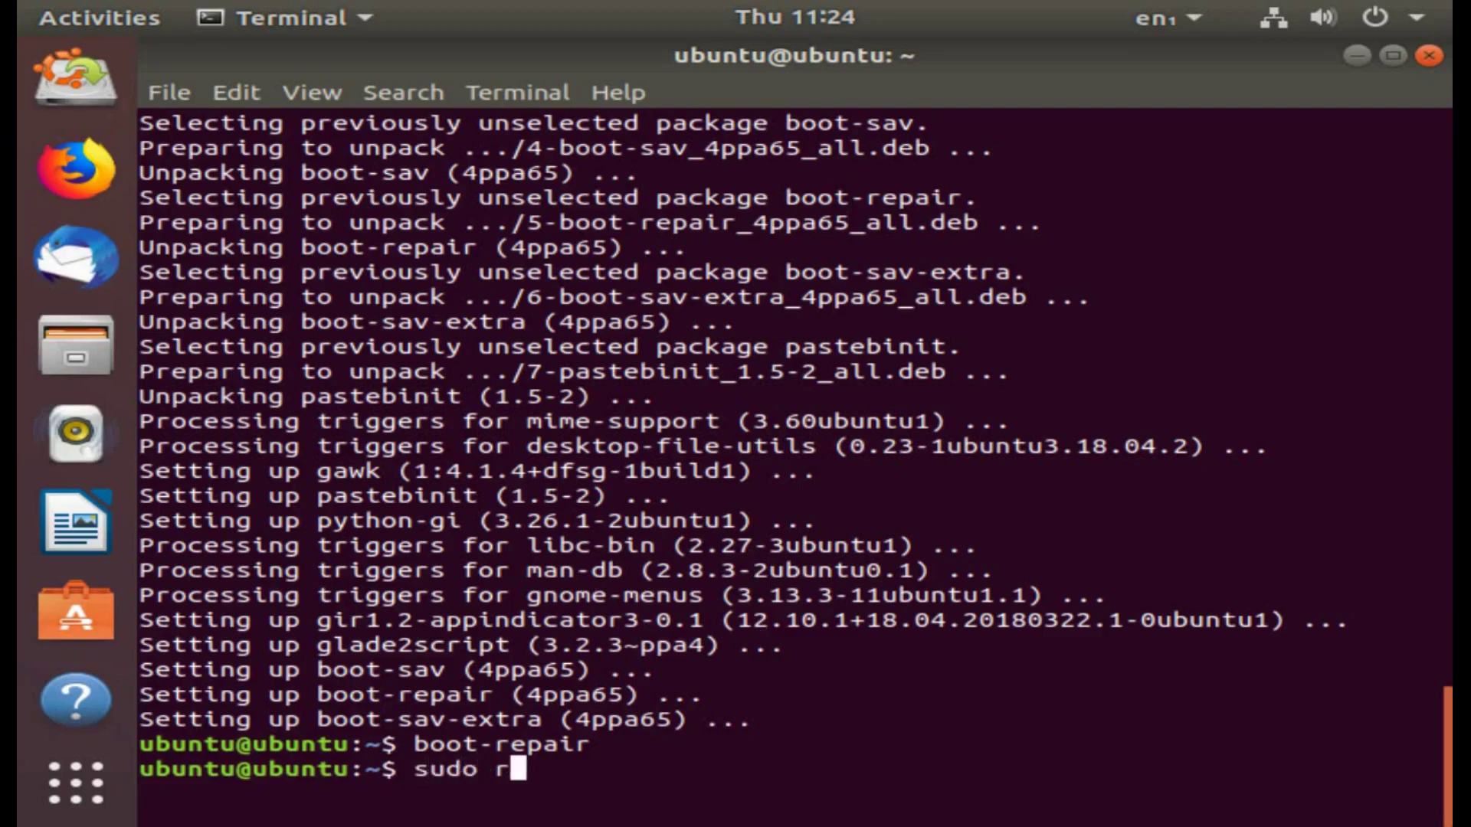
text(oot now)
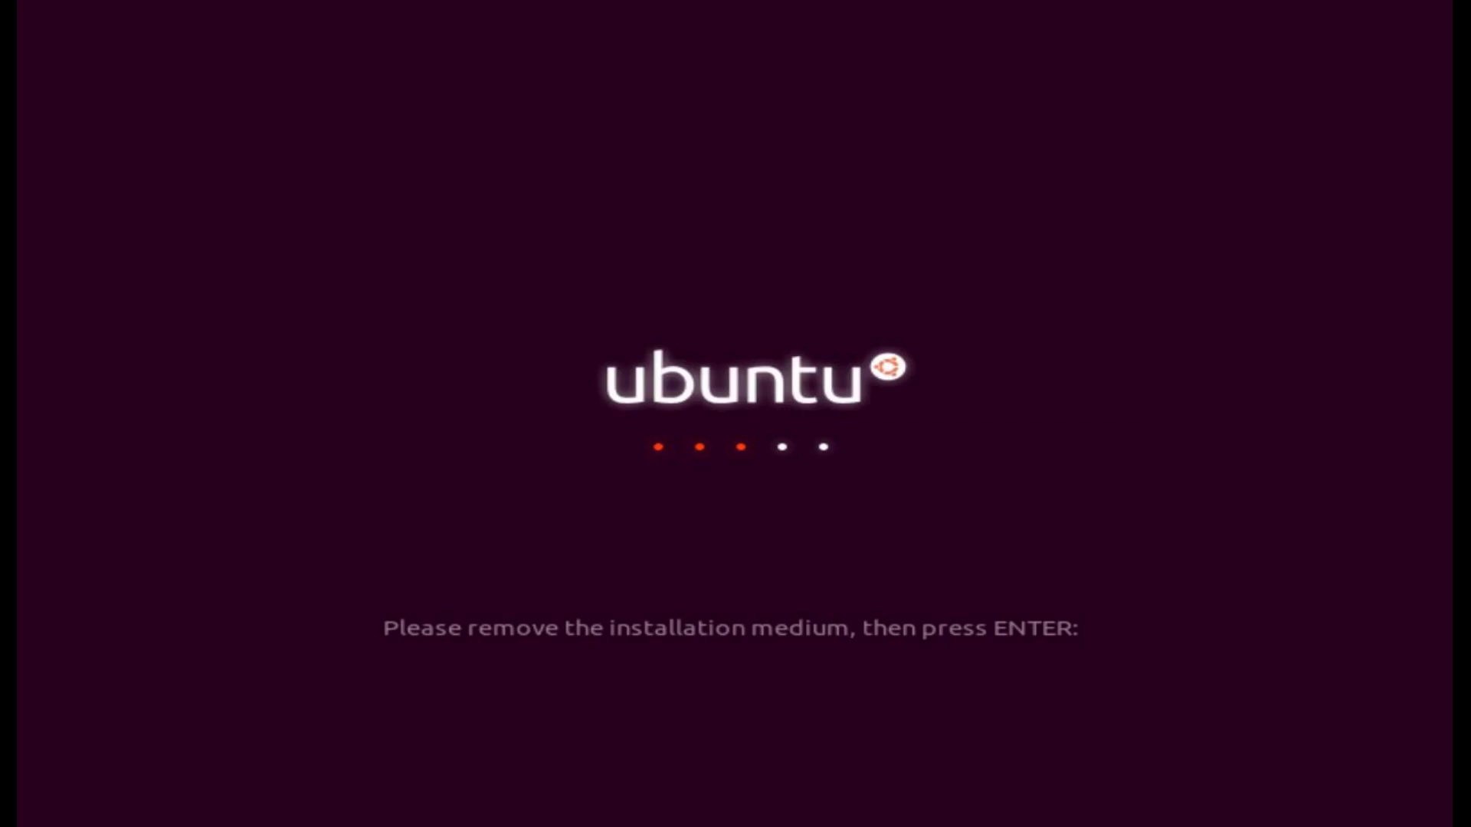
key(Return)
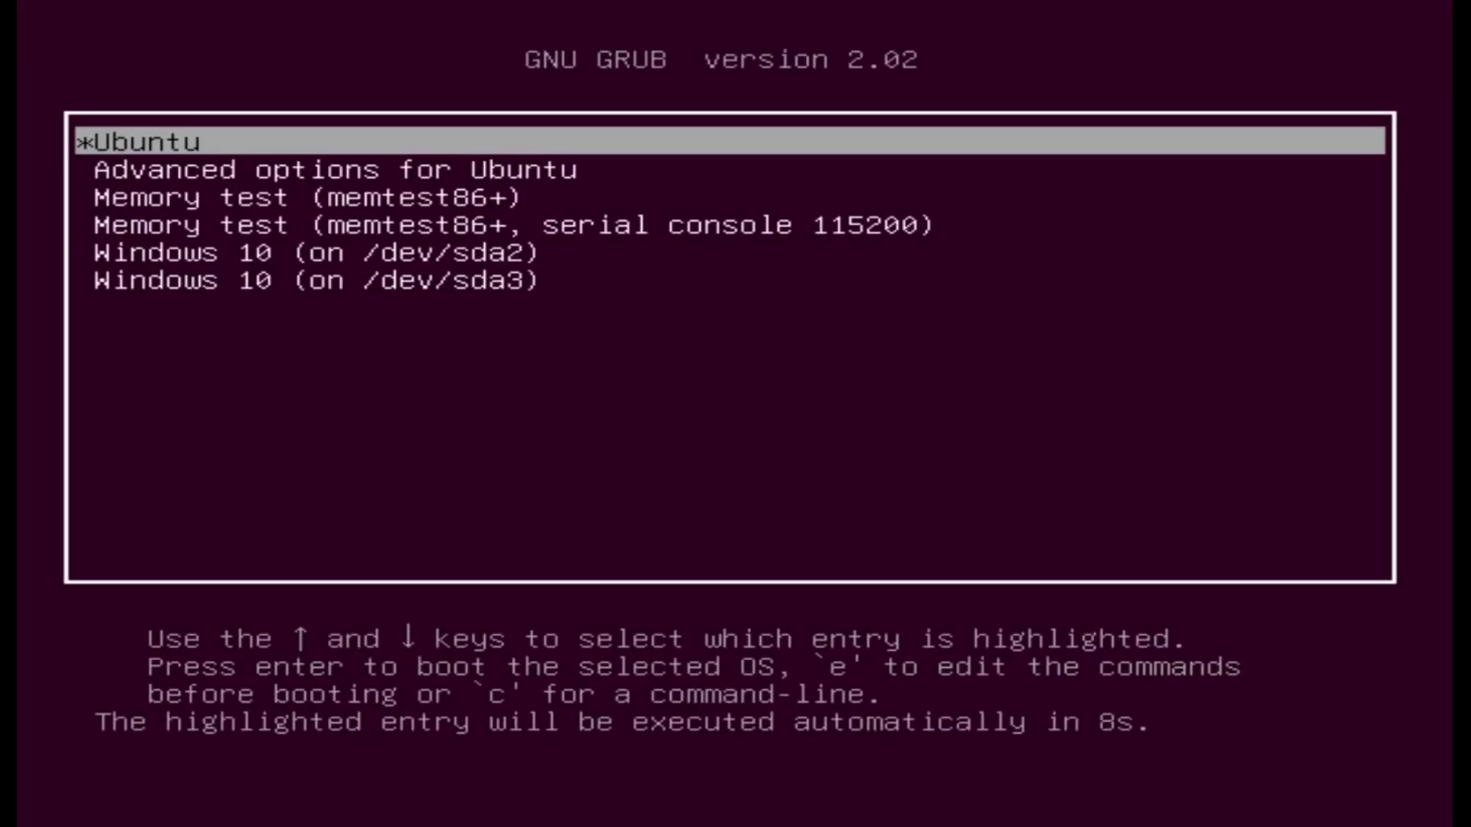
key(Down)
key(Down)
key(Down)
key(Down)
key(Down)
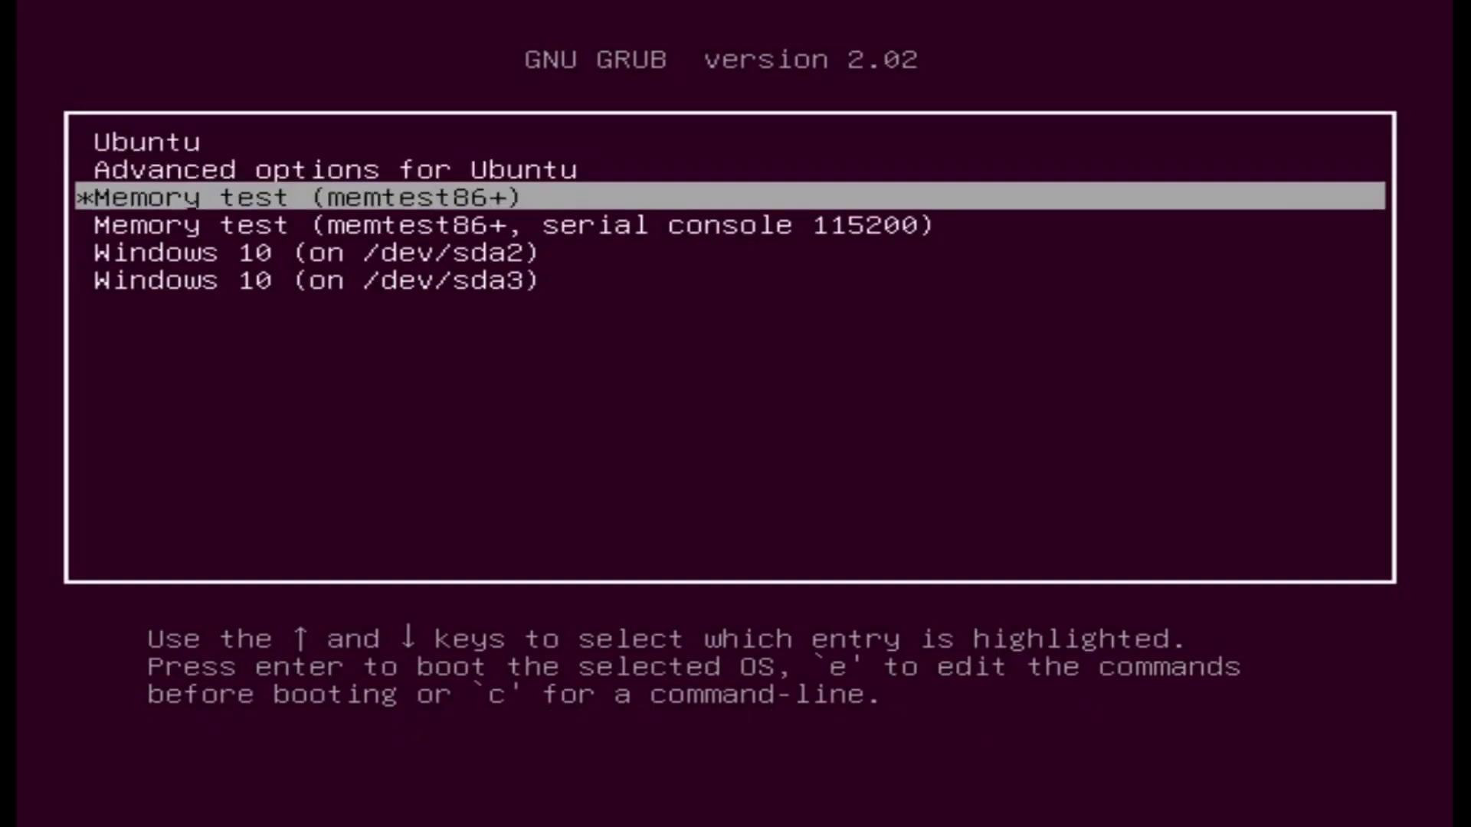
key(Up)
key(Up)
key(Up)
key(Up)
key(Up)
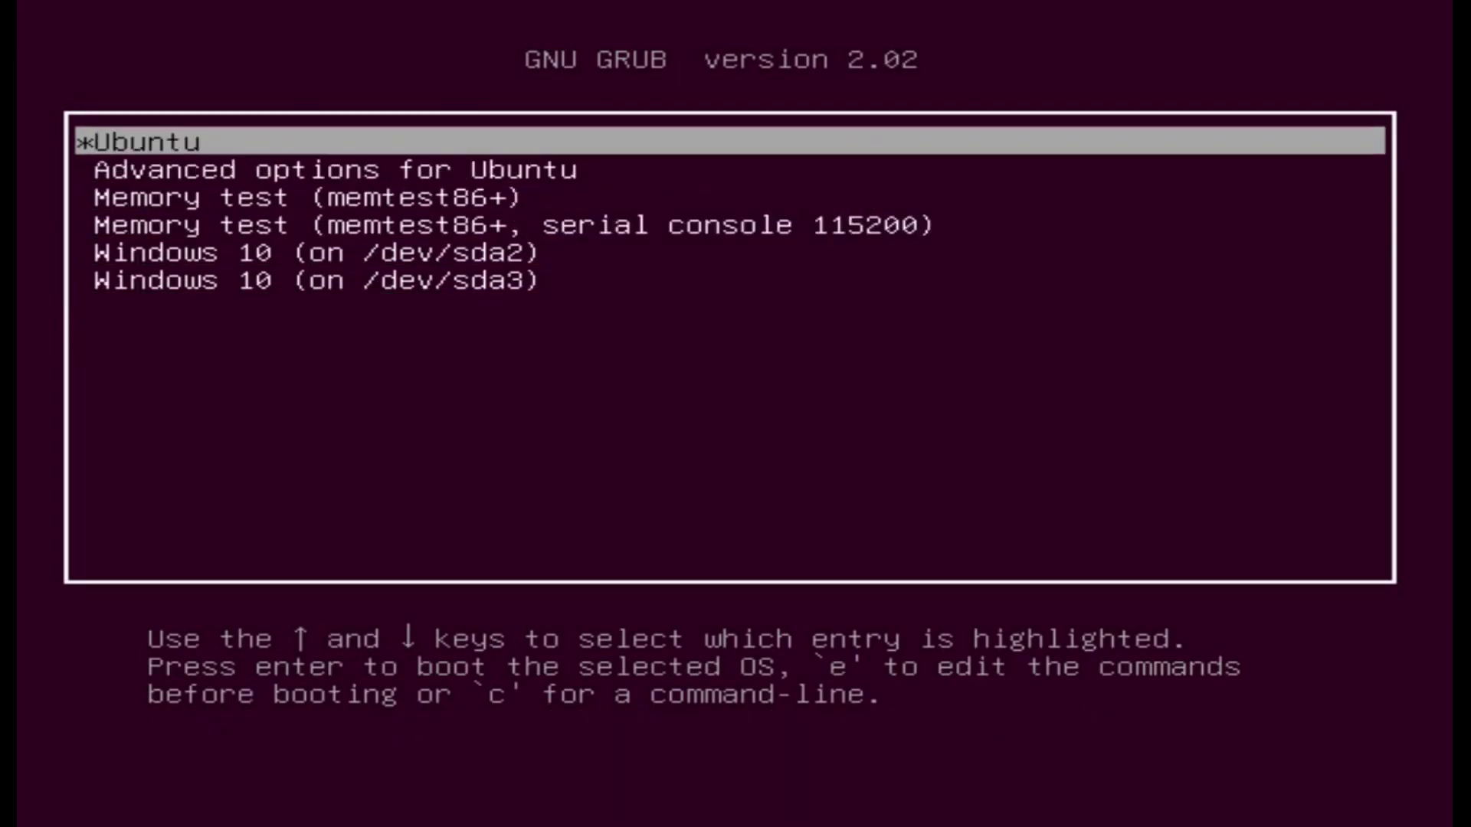
key(Return)
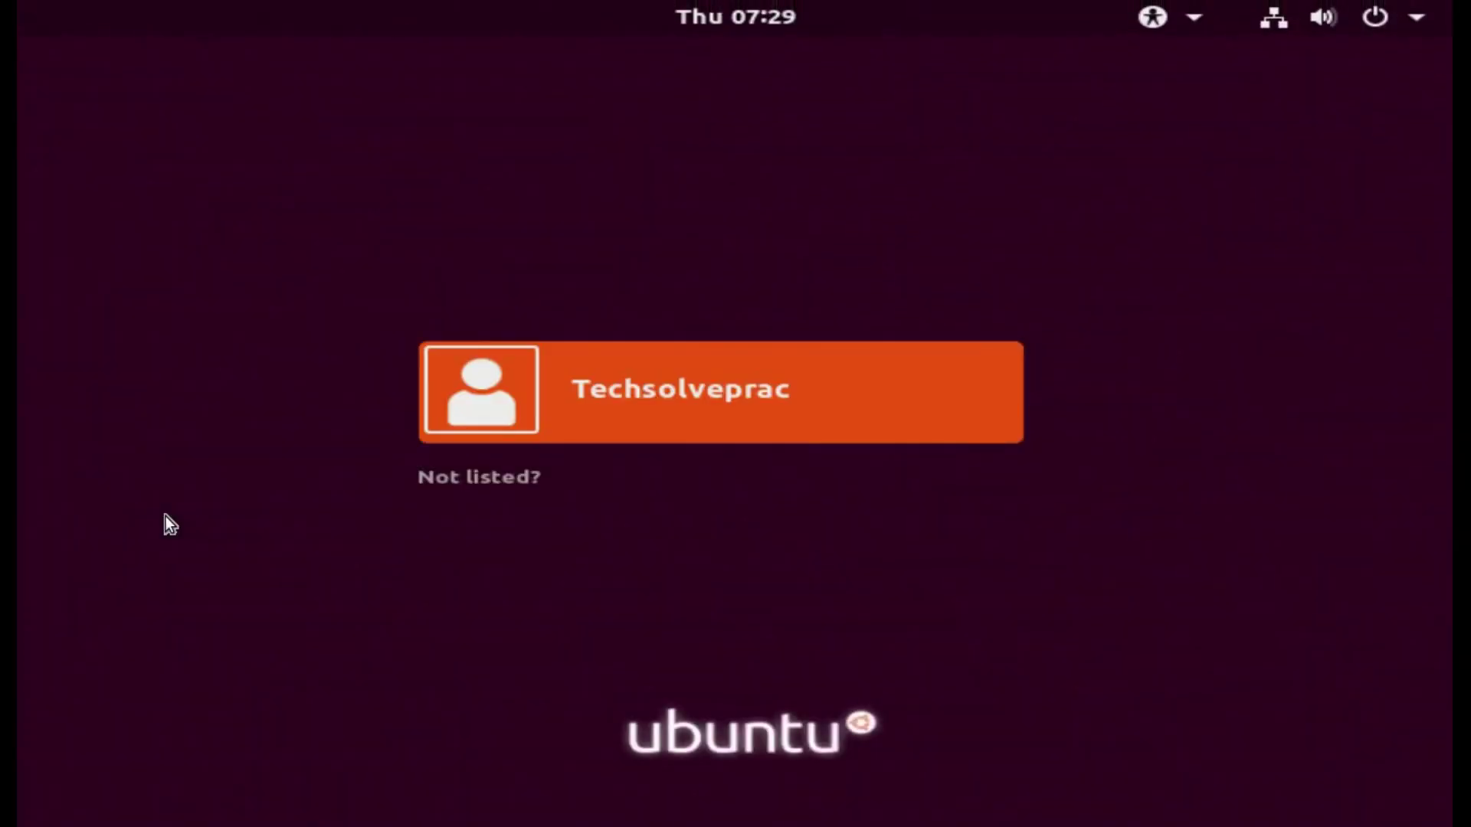
Step: Sign in to the Ubuntu user account with its password
key(Return)
text(••••)
key(Return)
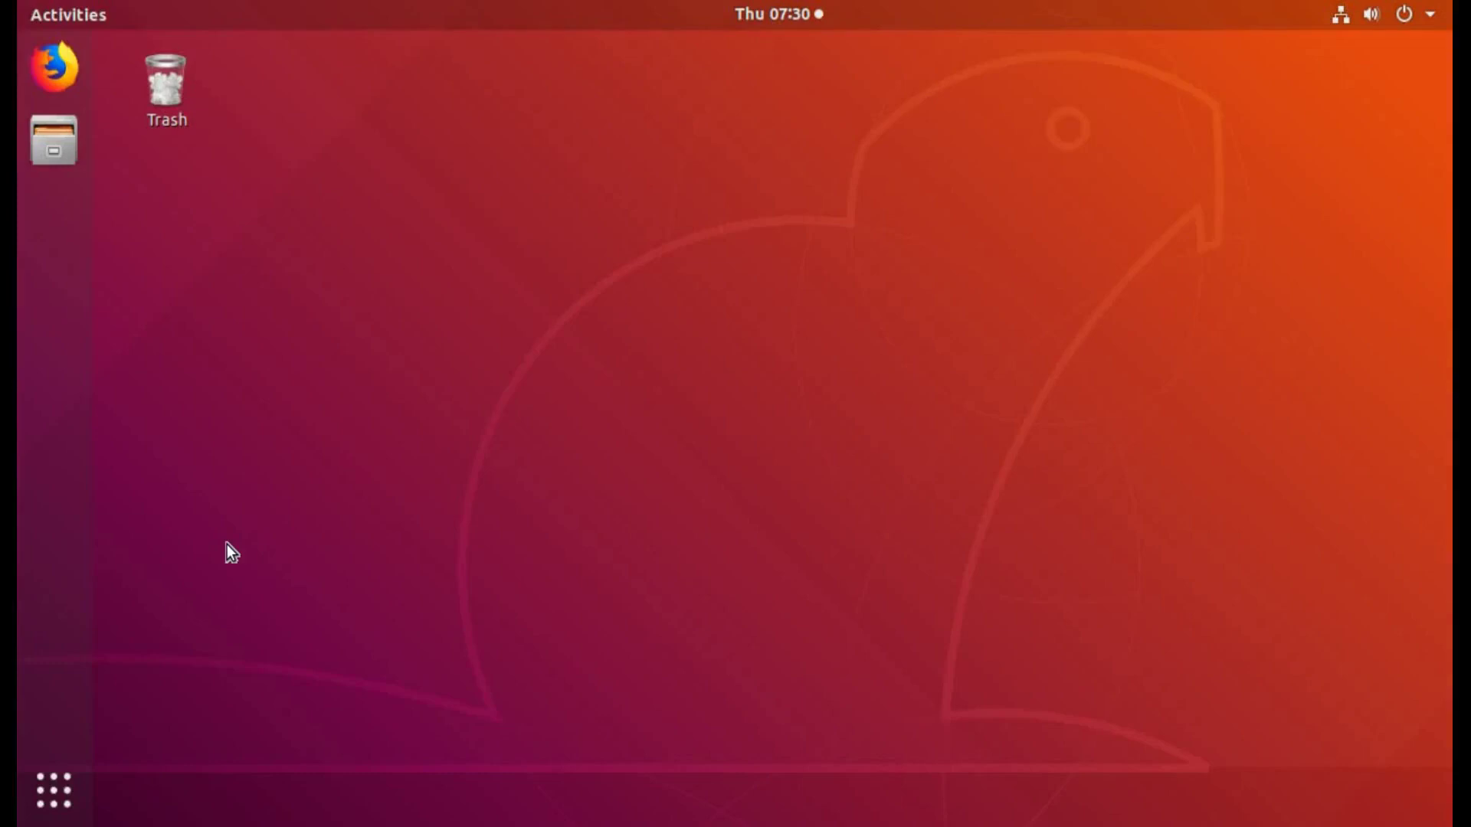
Step: Mount the 536 GB Volume in Files, browse to Users > user folder > Desktop, and open Terminal there
click(53, 144)
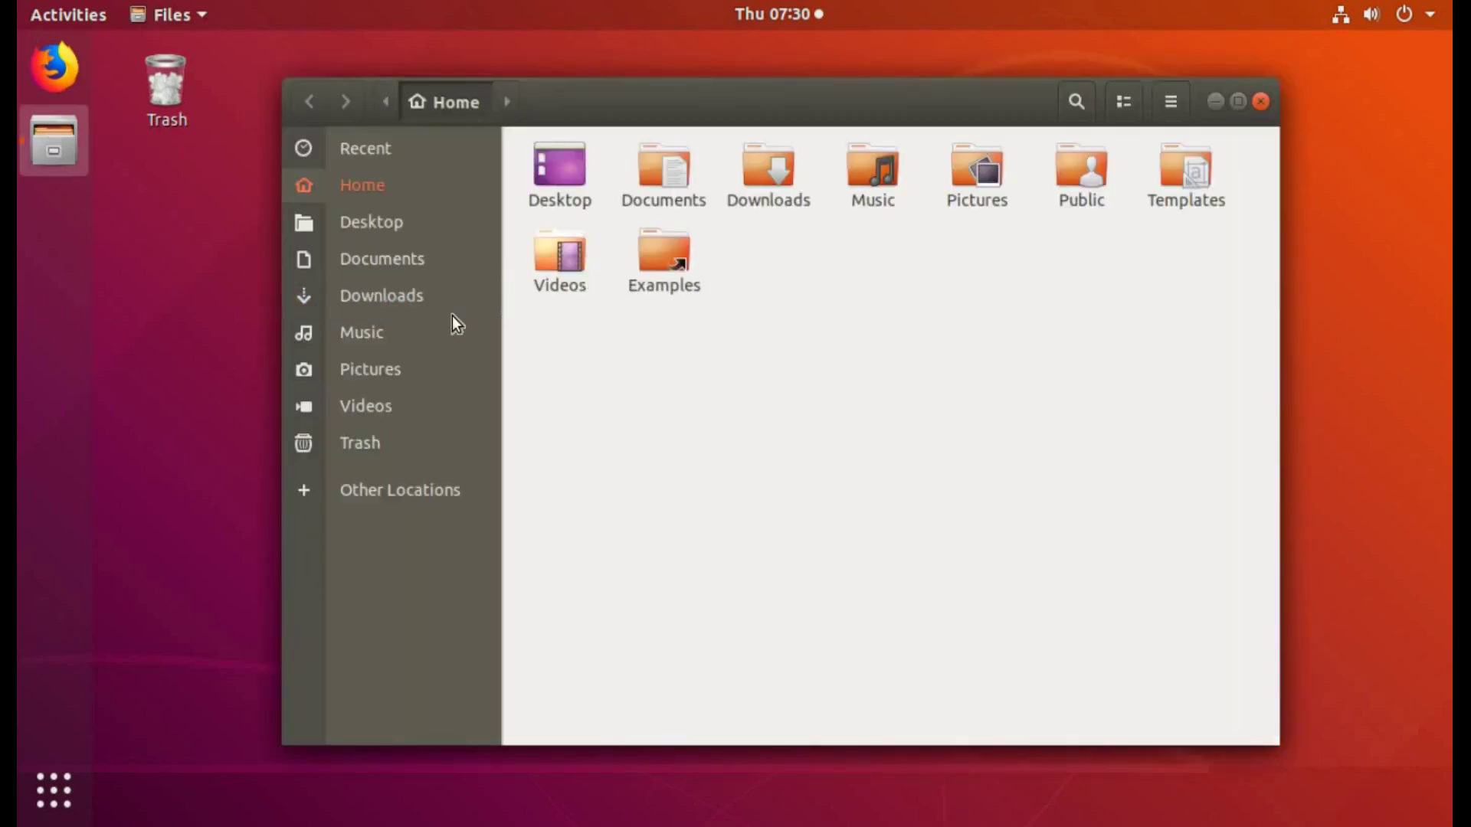
click(383, 504)
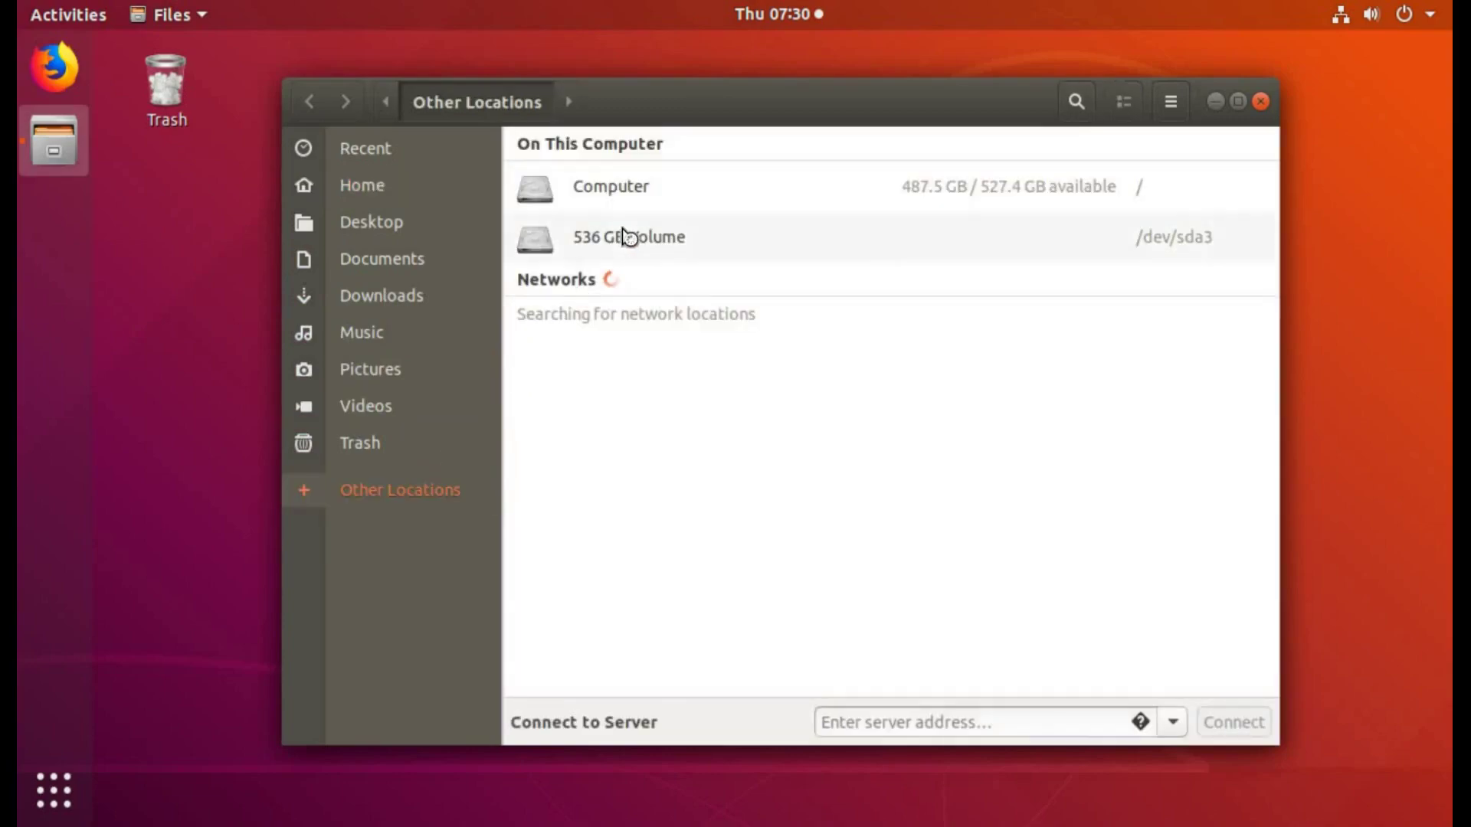
click(891, 239)
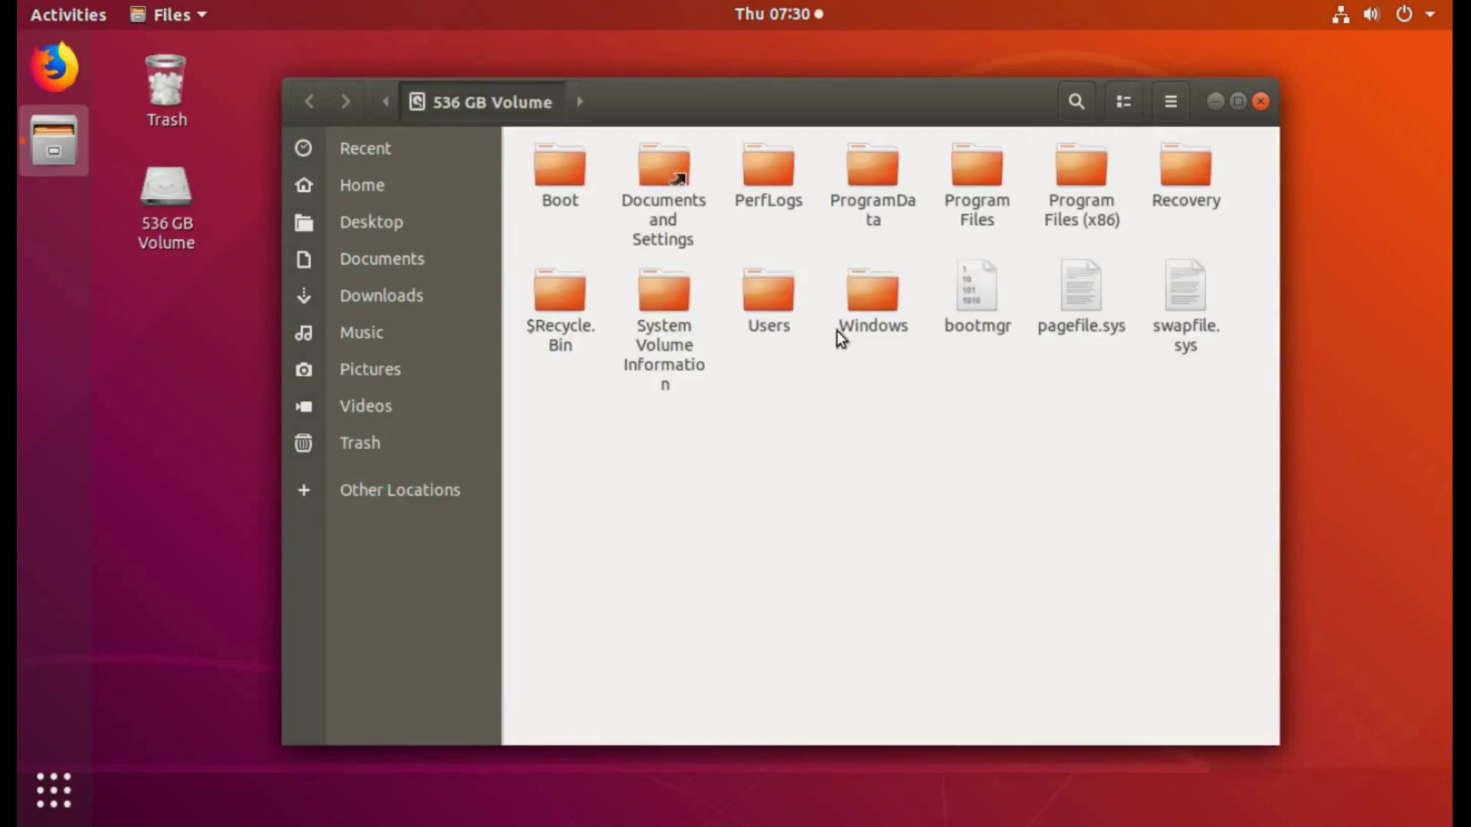
double_click(780, 303)
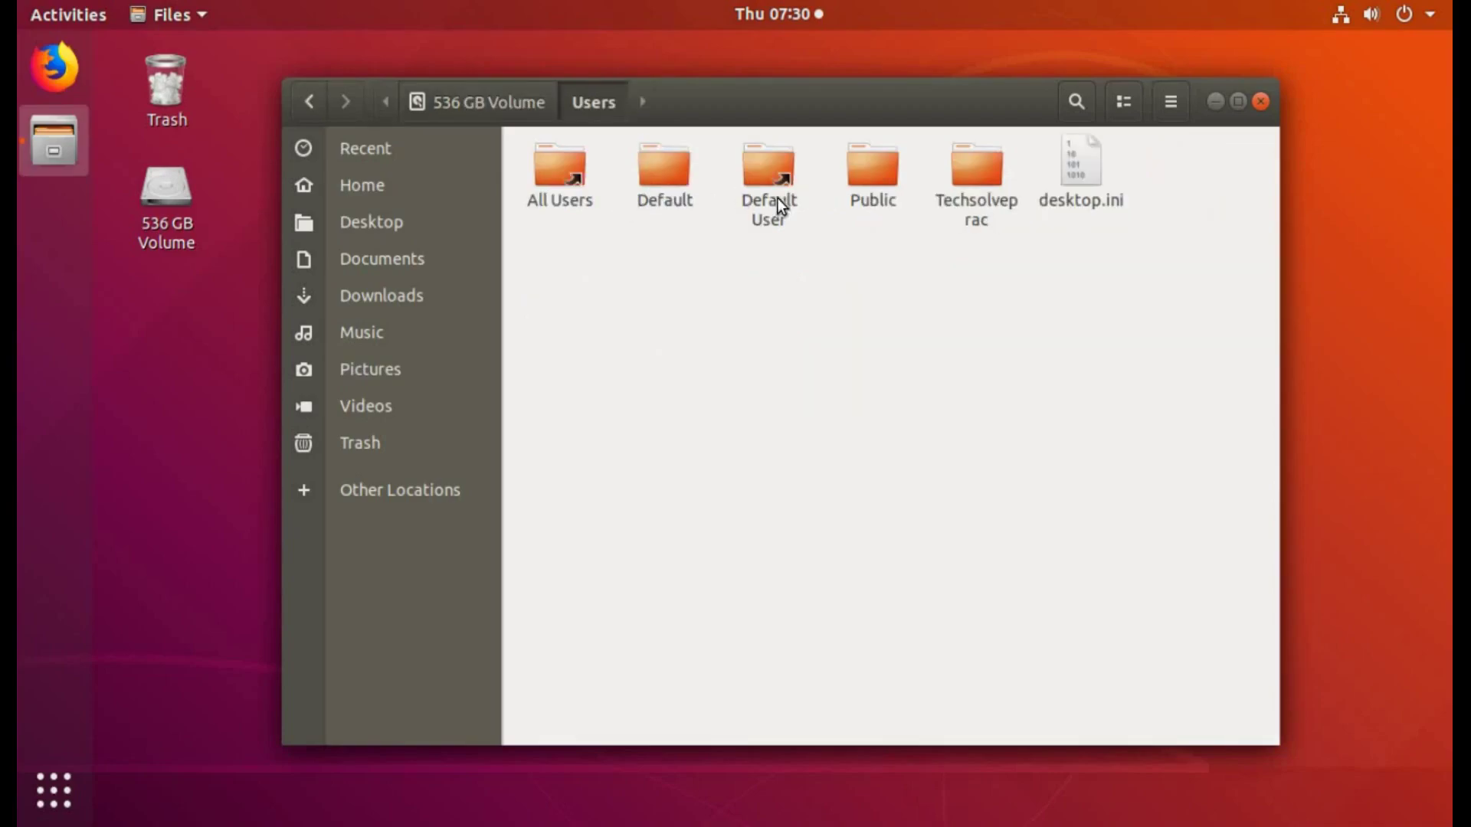
click(978, 204)
double_click(982, 205)
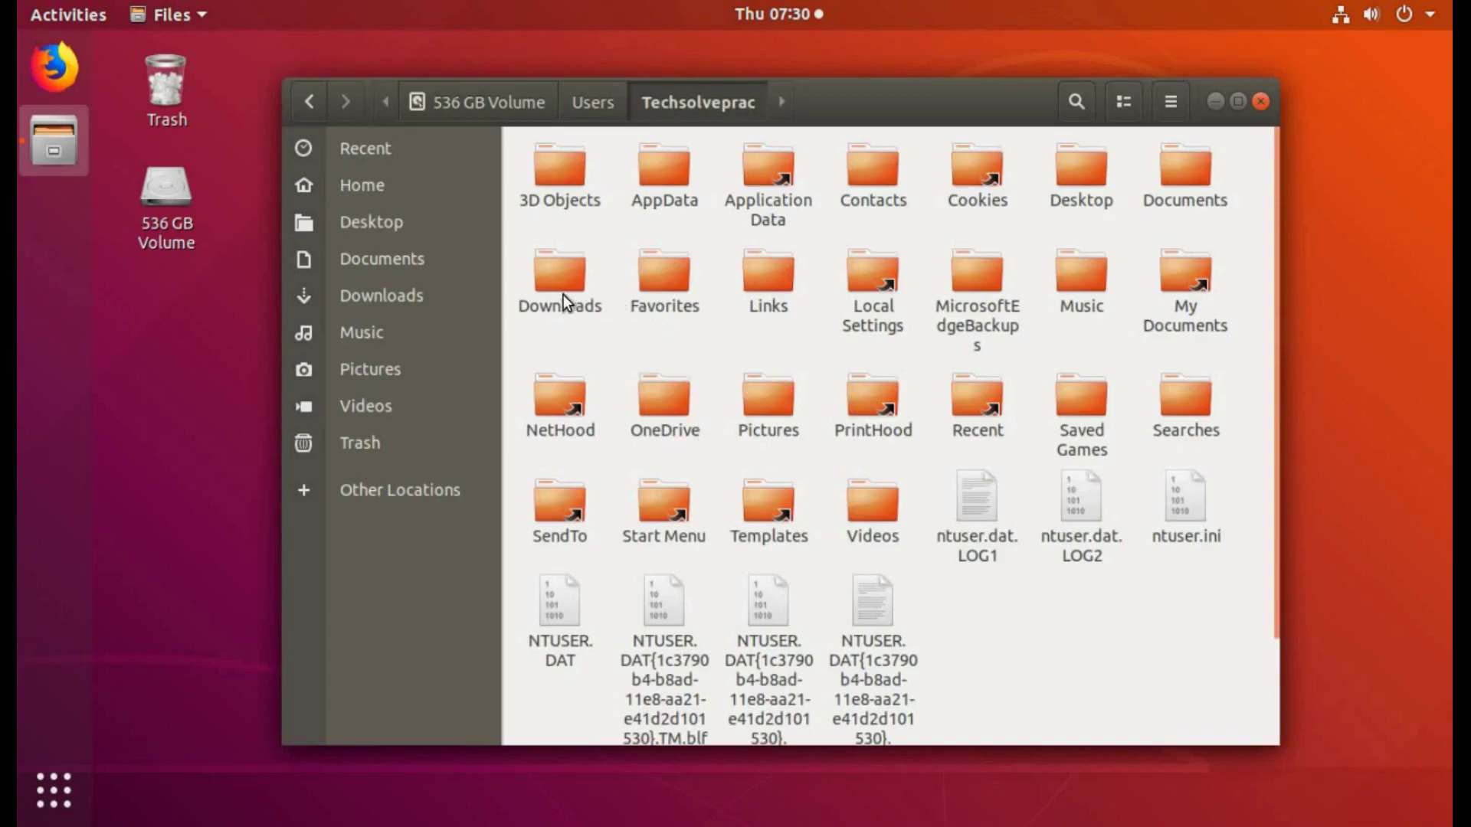
double_click(1088, 190)
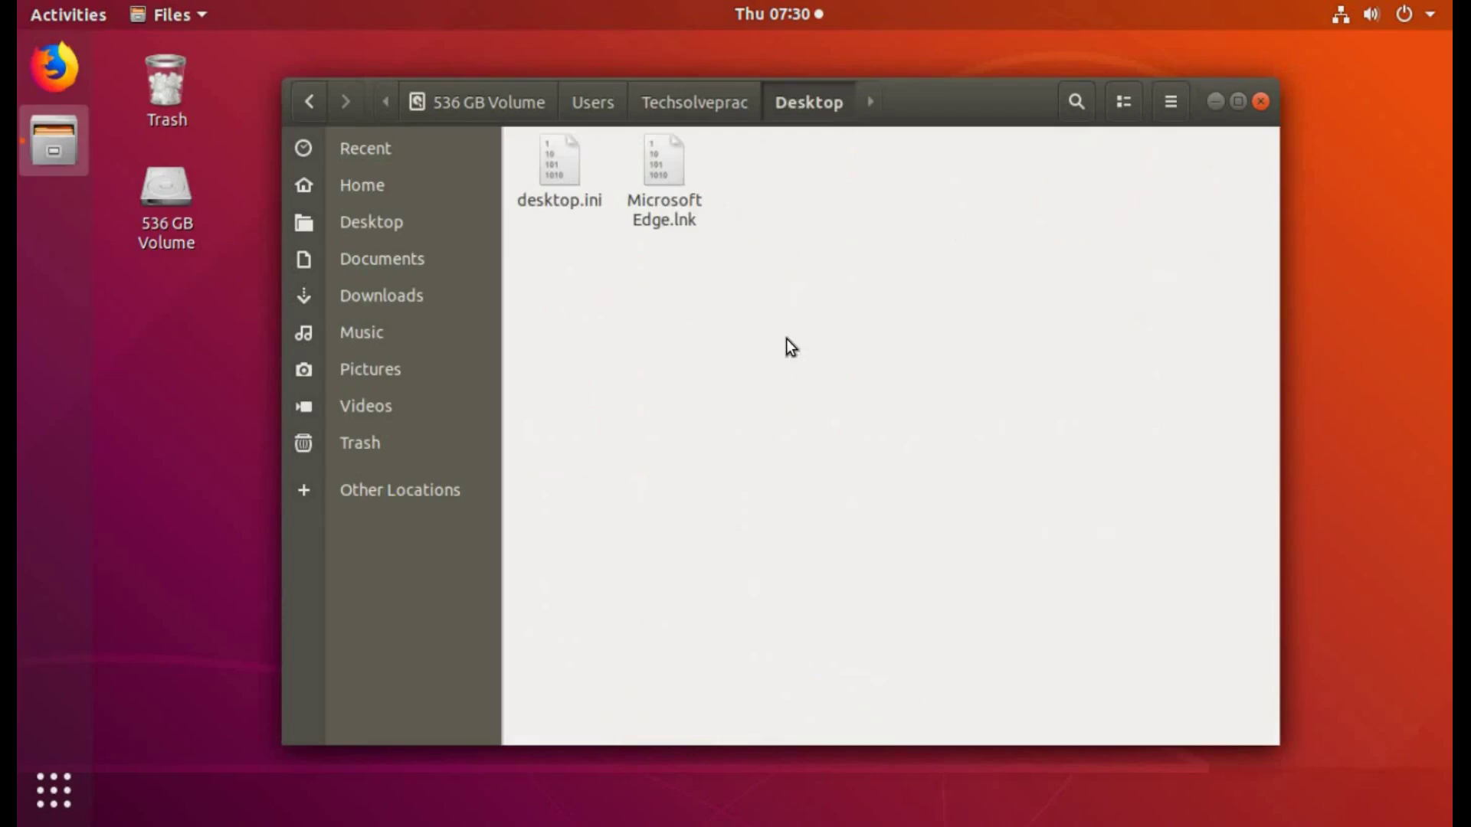
right_click(789, 347)
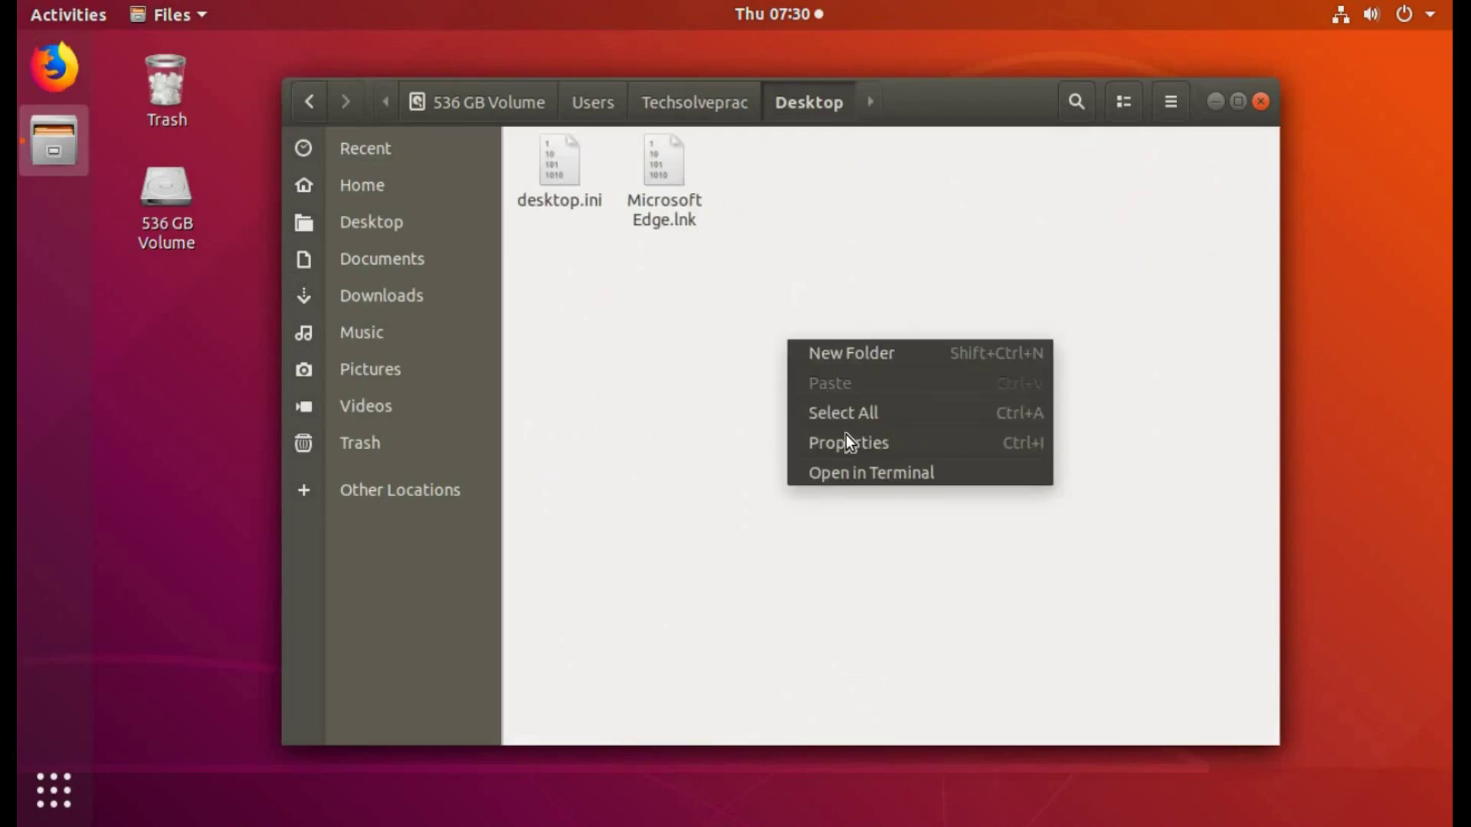
click(856, 485)
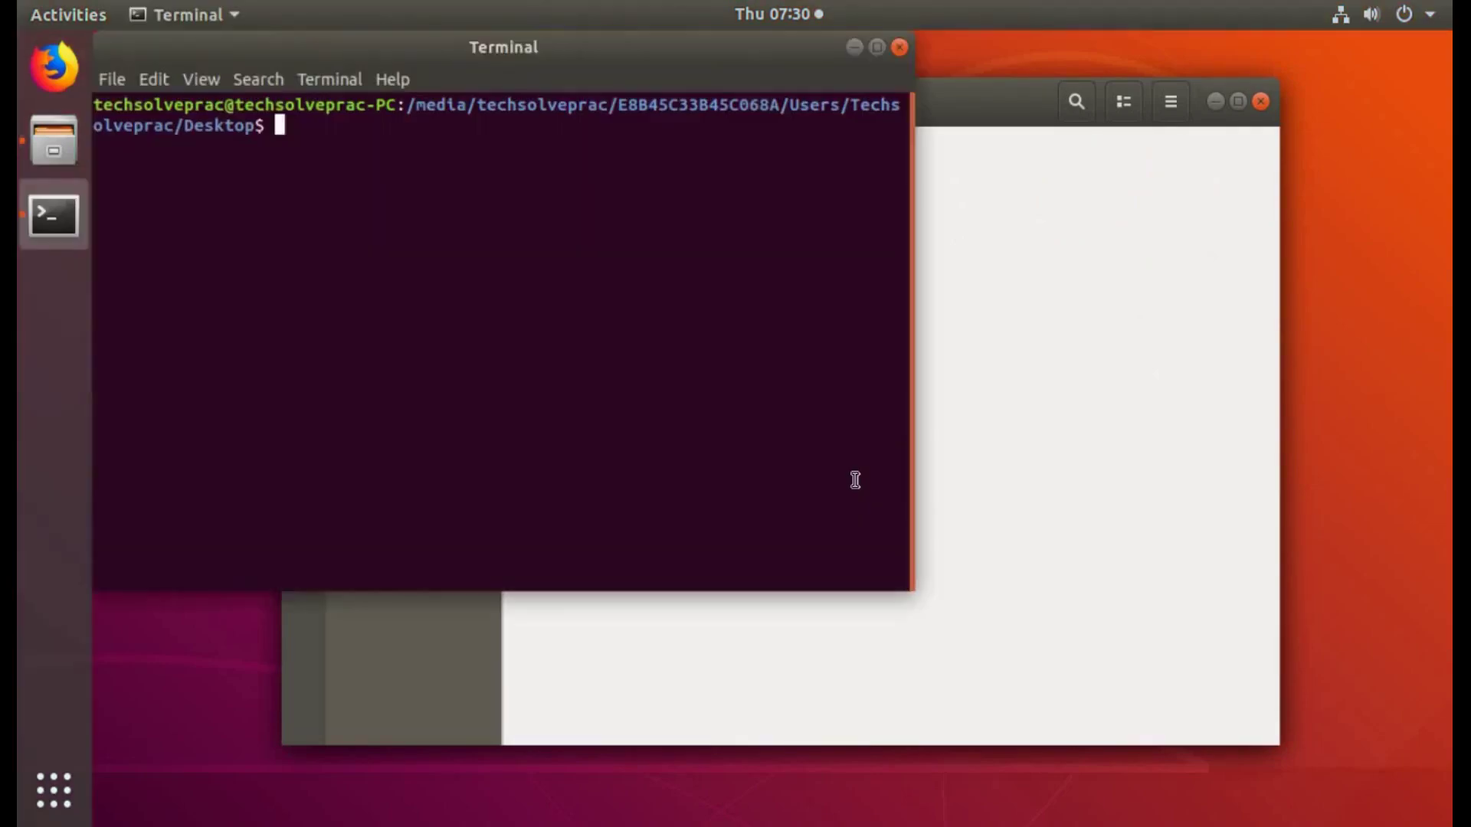
Step: Open FileCreatedinUbuntu.txt in vi with sudo, entering the administrator password
text(sudo v)
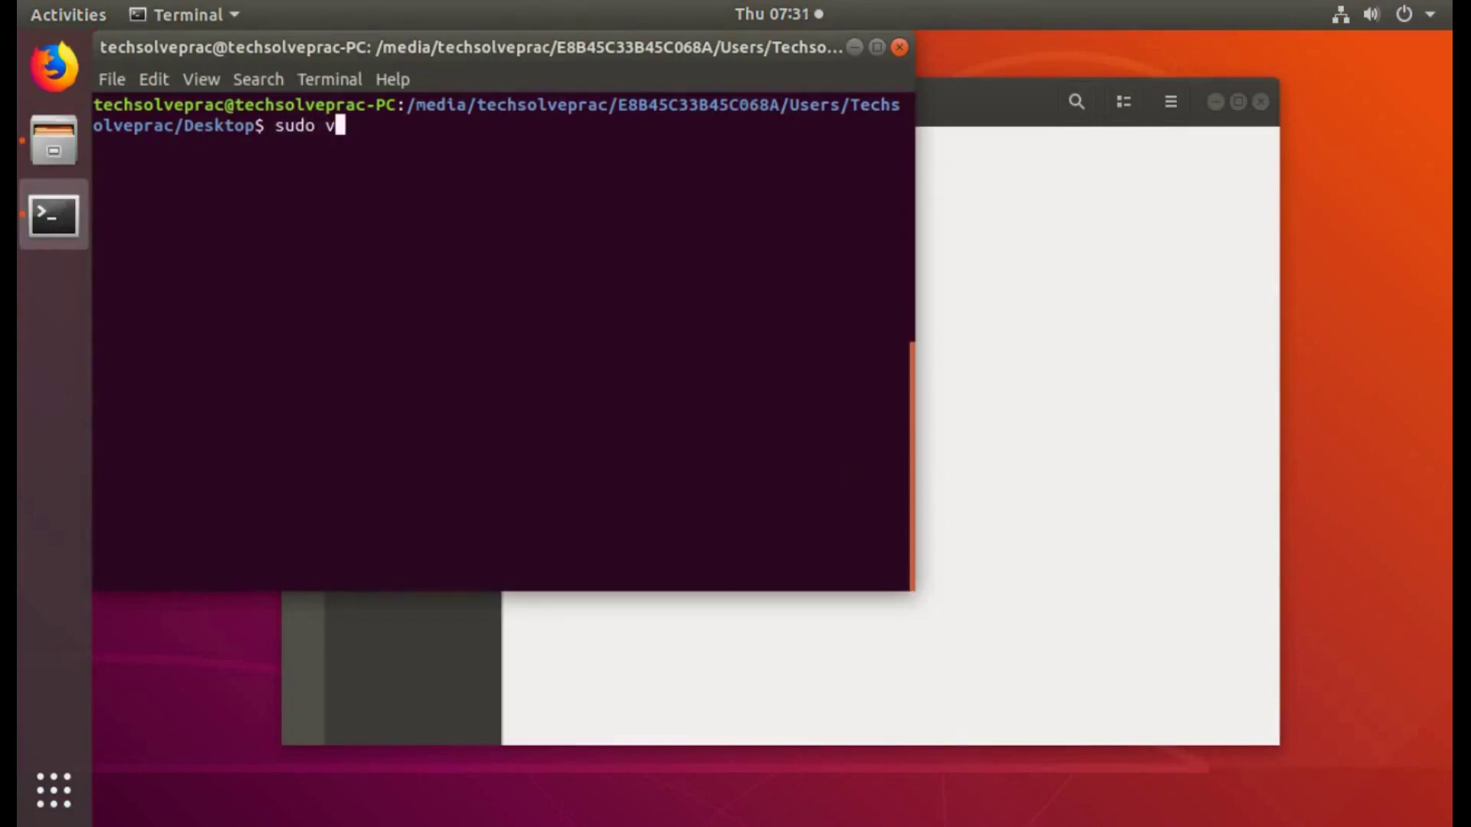
text(i FileCreatedinUb)
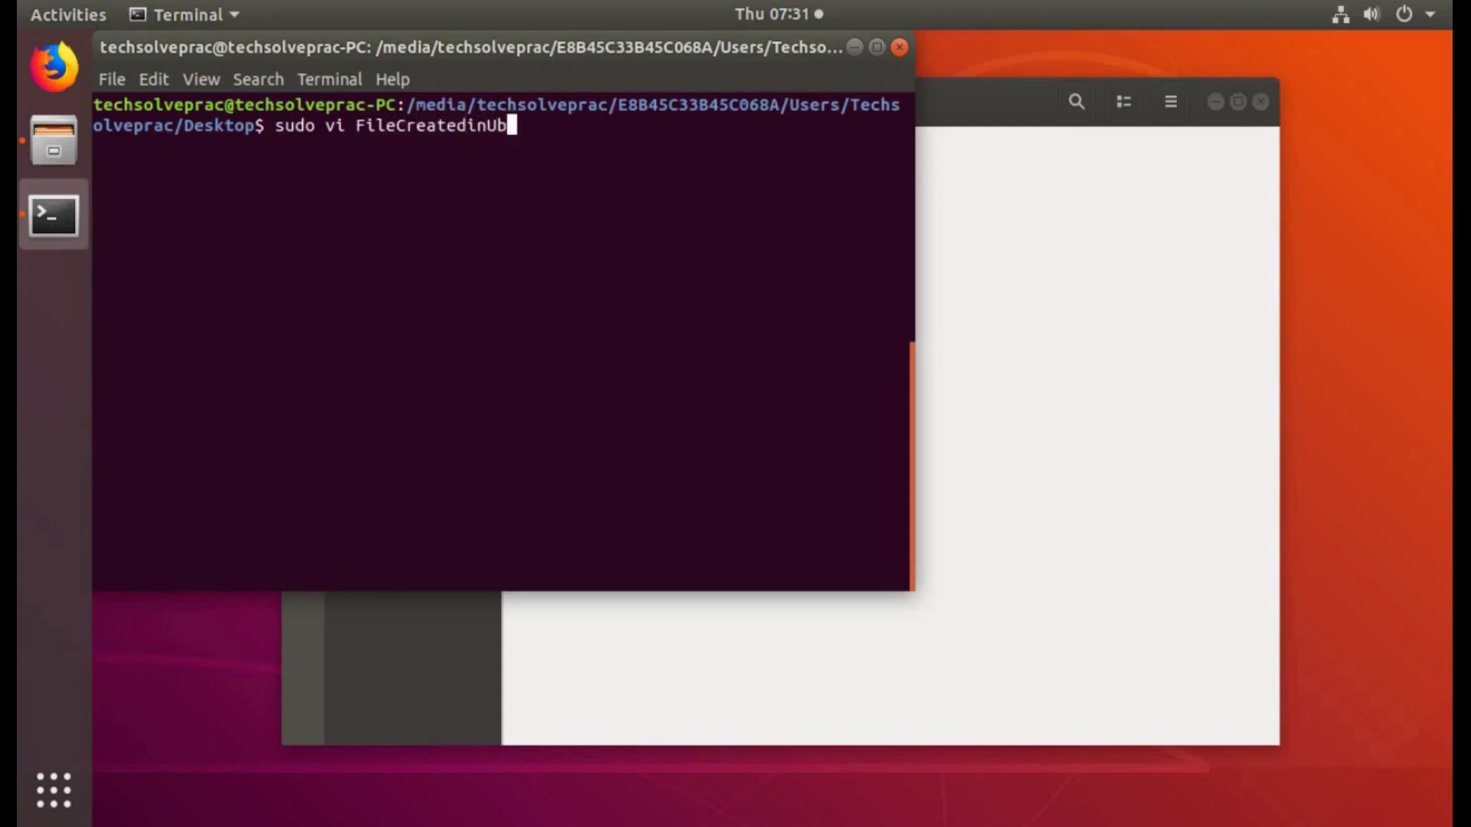
text(untu.txt)
key(Return)
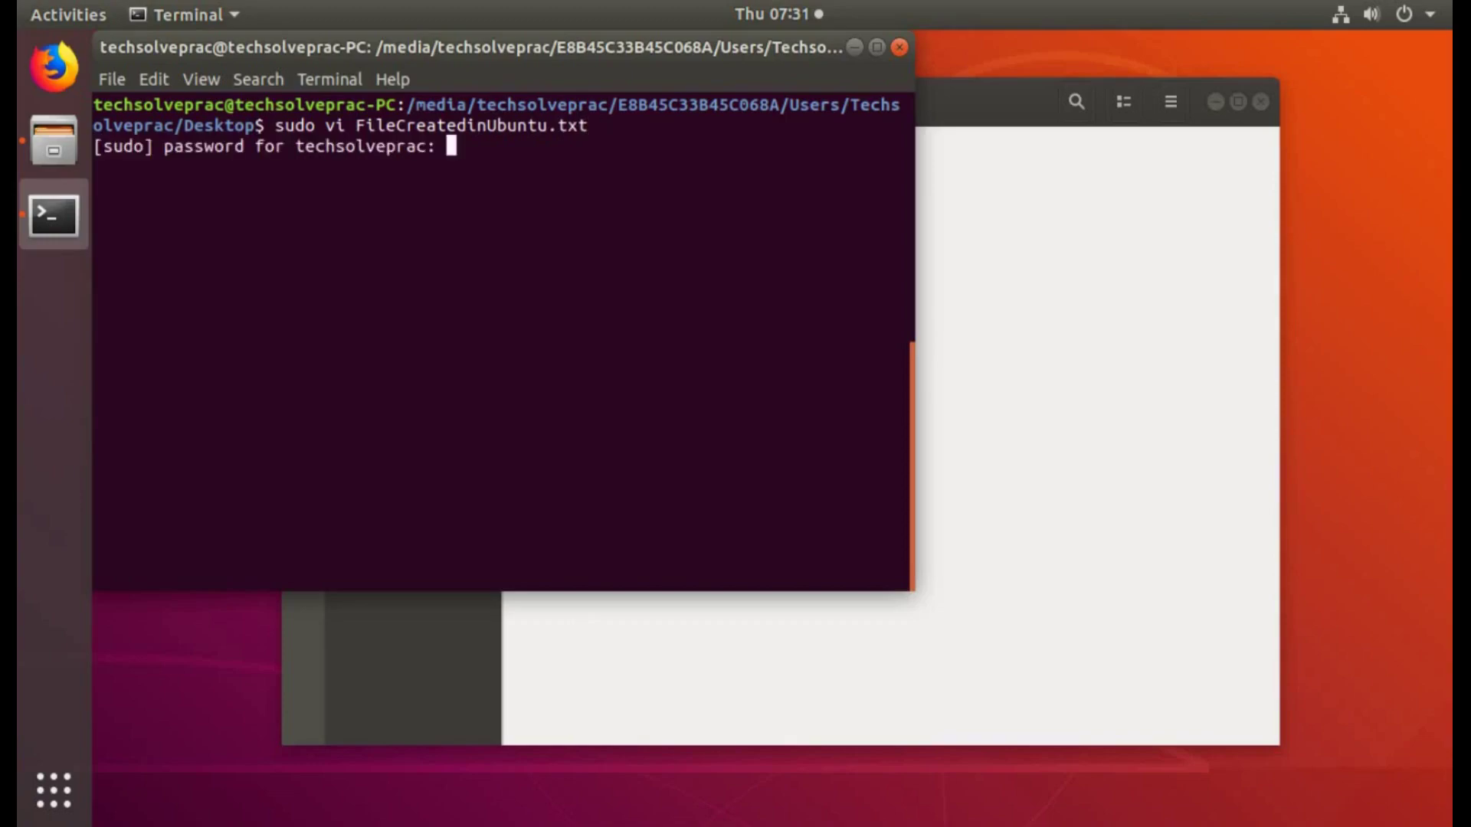
key(Return)
Step: Write 'Hi' and 'This File is created in Ubuntu on this system in Dual Boot Mode', save, and clear the terminal
text(iHi)
key(Return)
text(This )
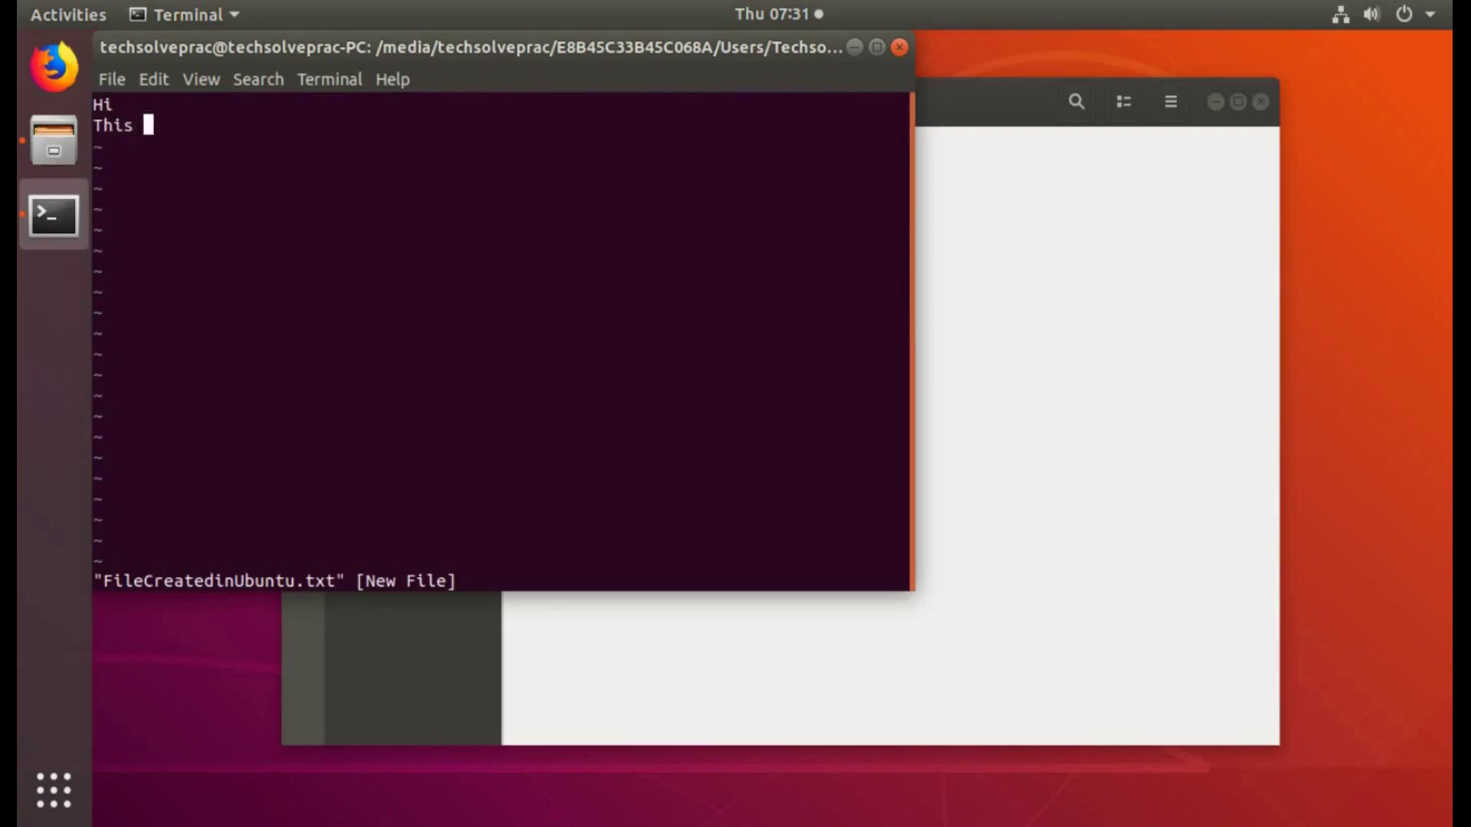
text(File is created in)
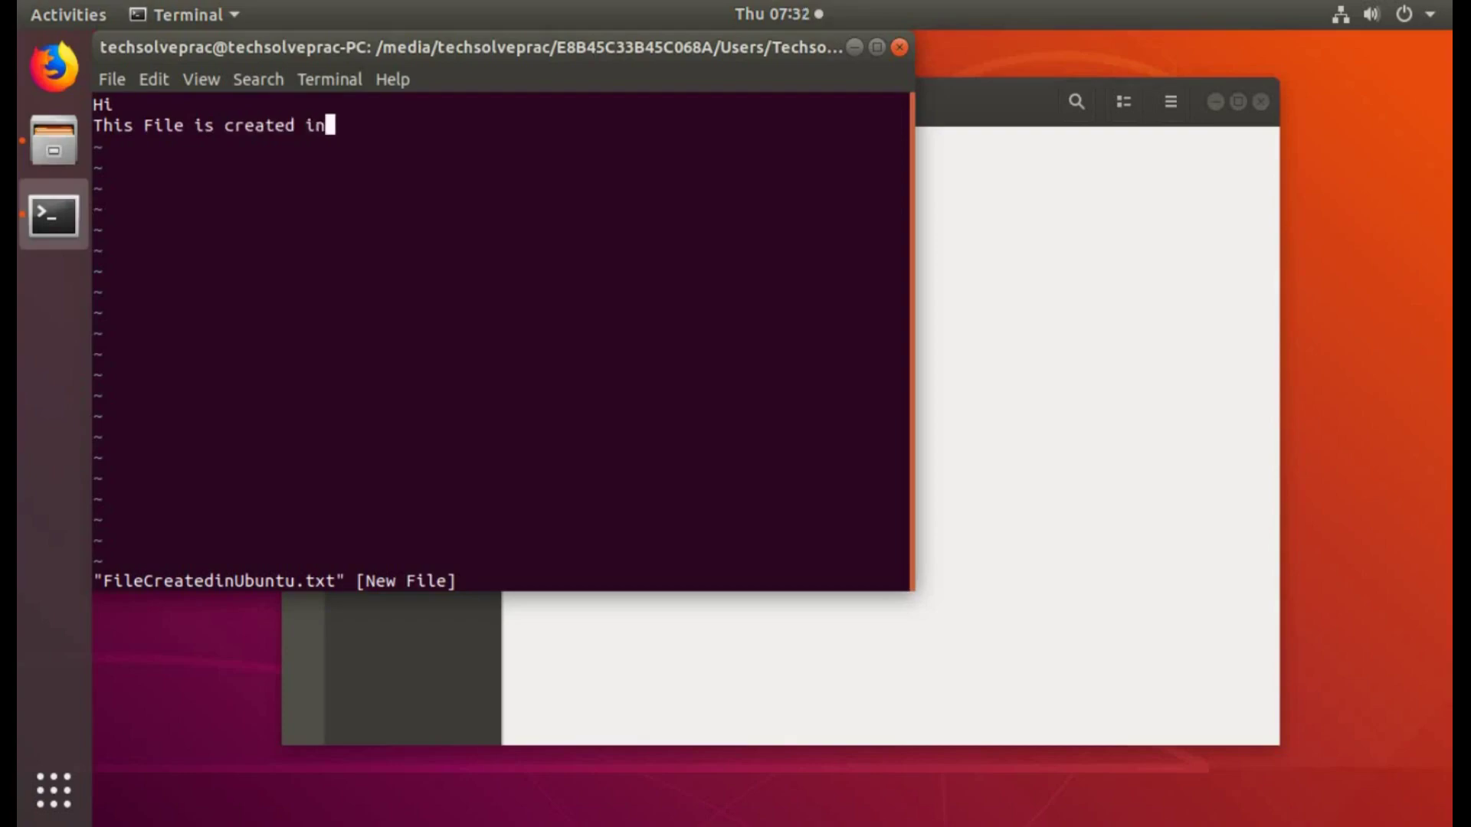
text( Ubuntu )
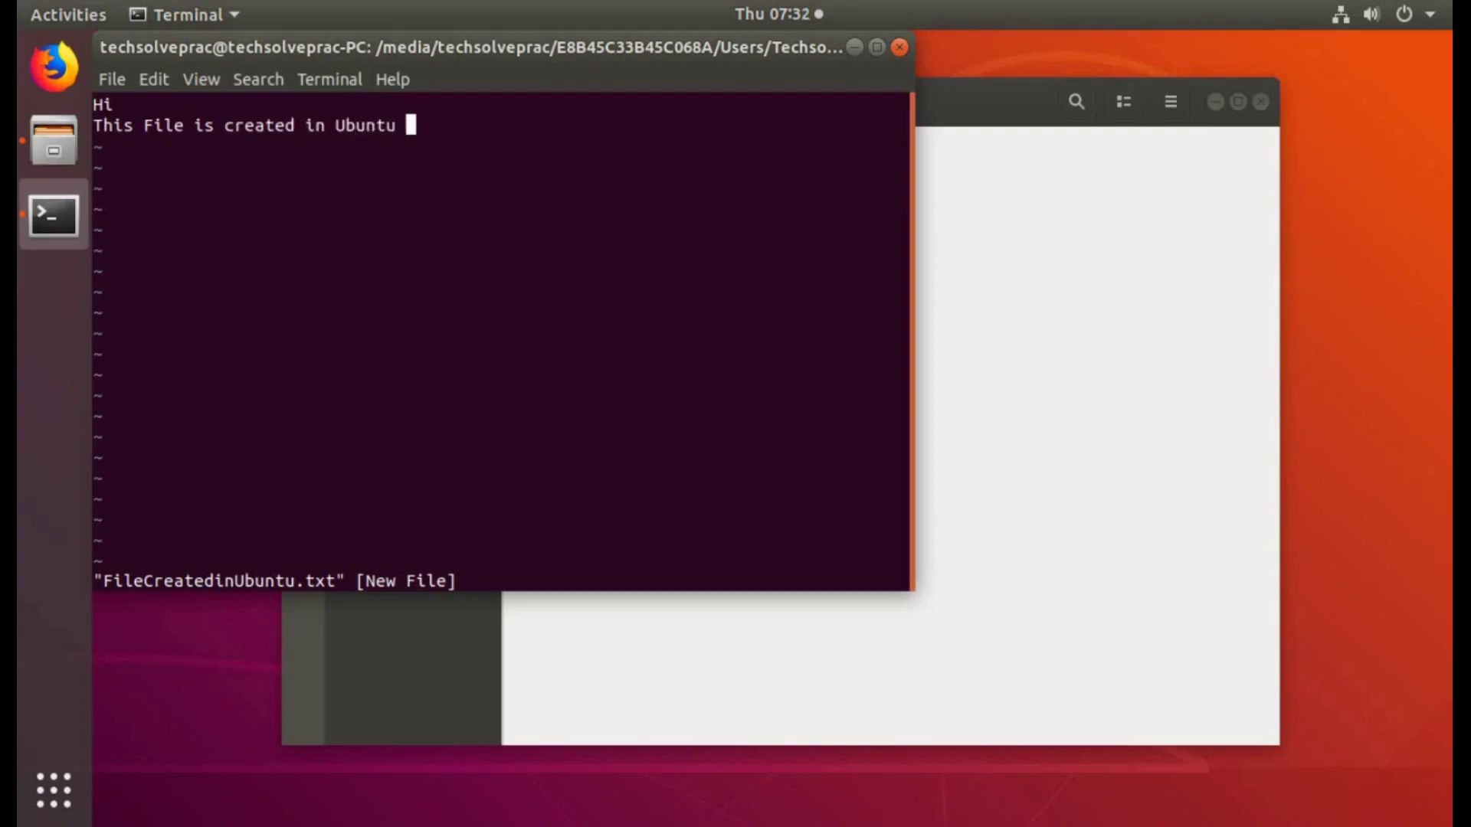
text(on this sy)
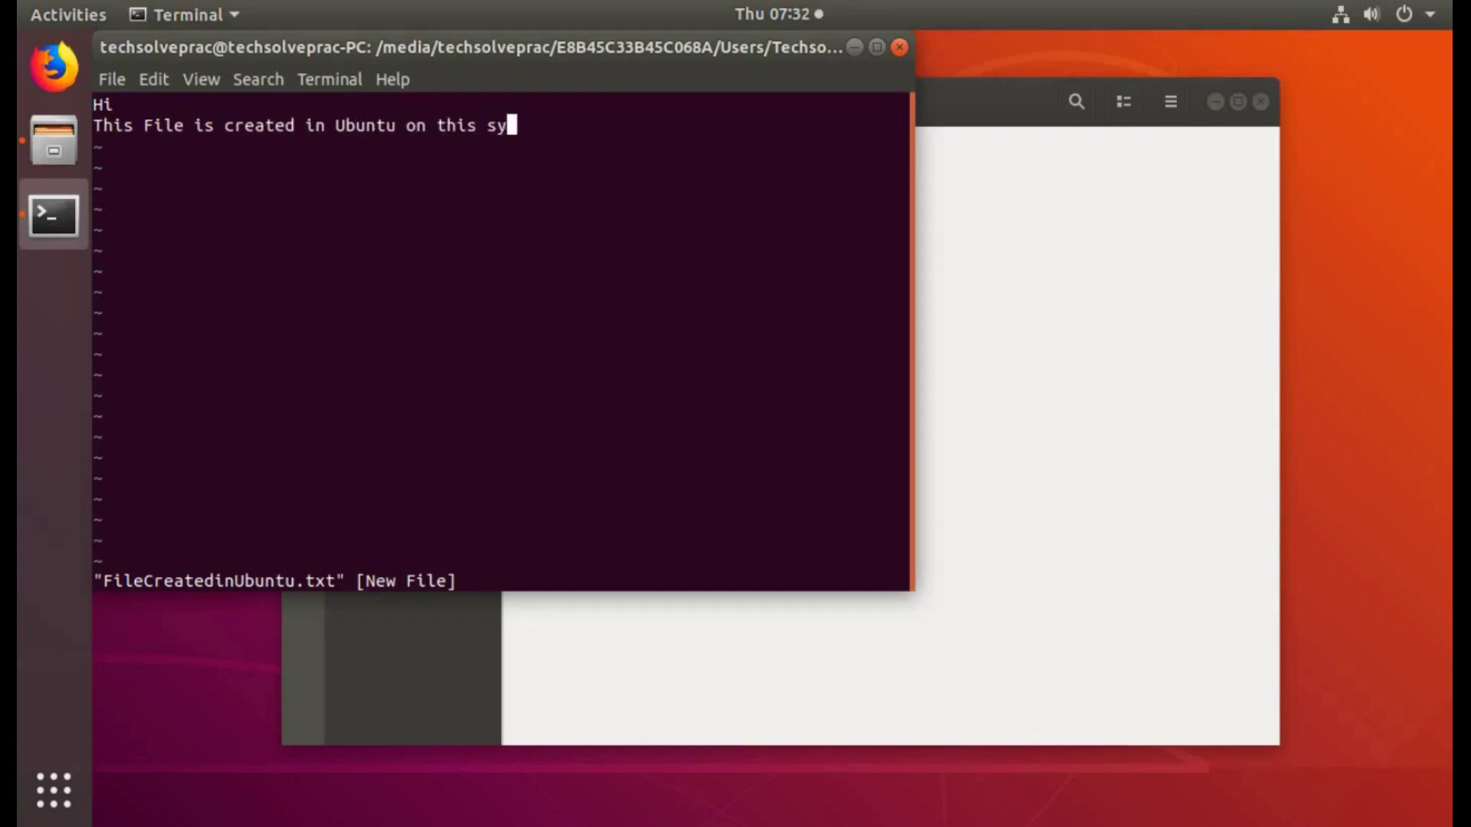
text(stem in Dual)
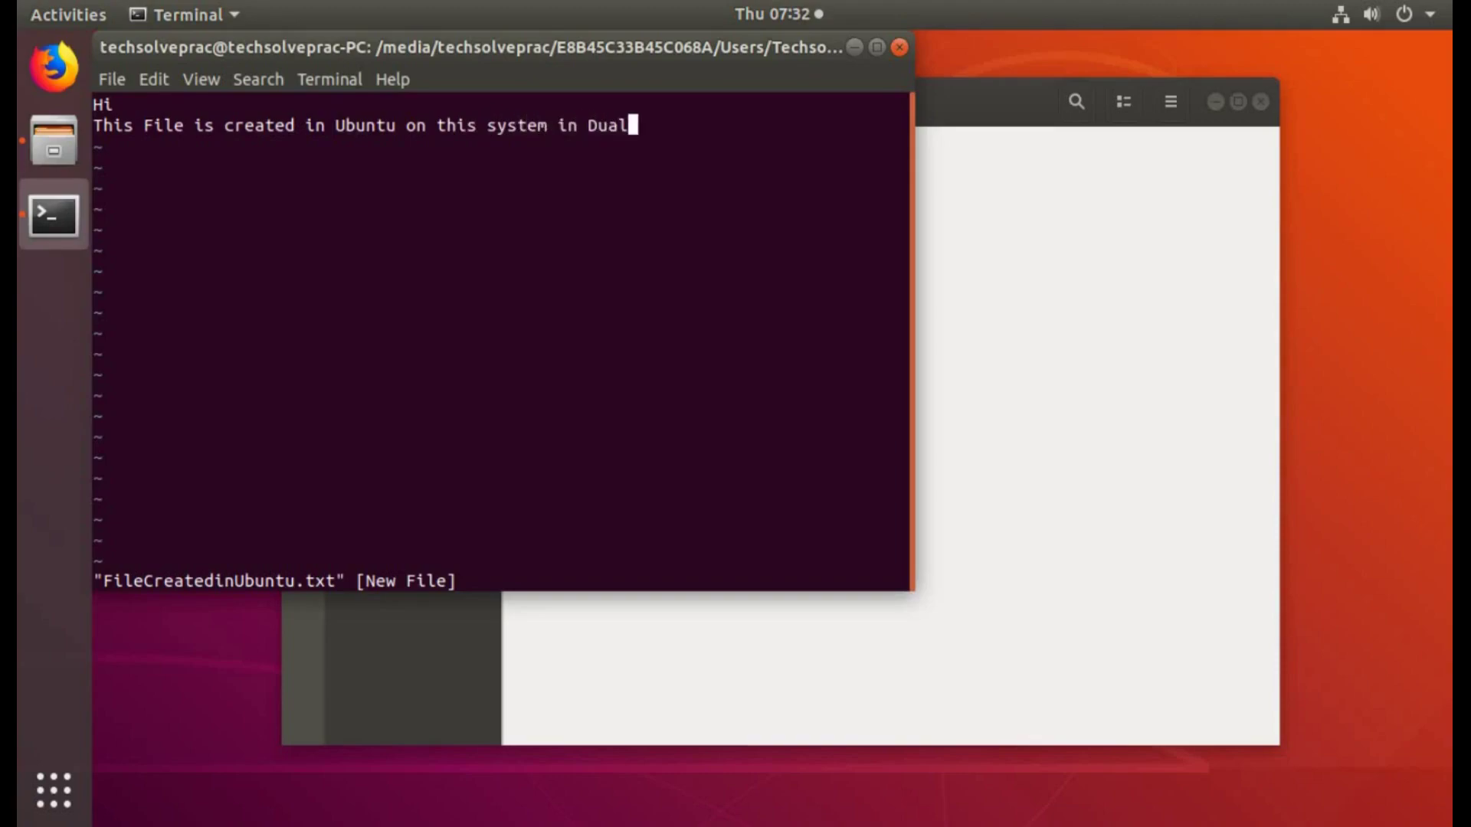
text( Boot Mode)
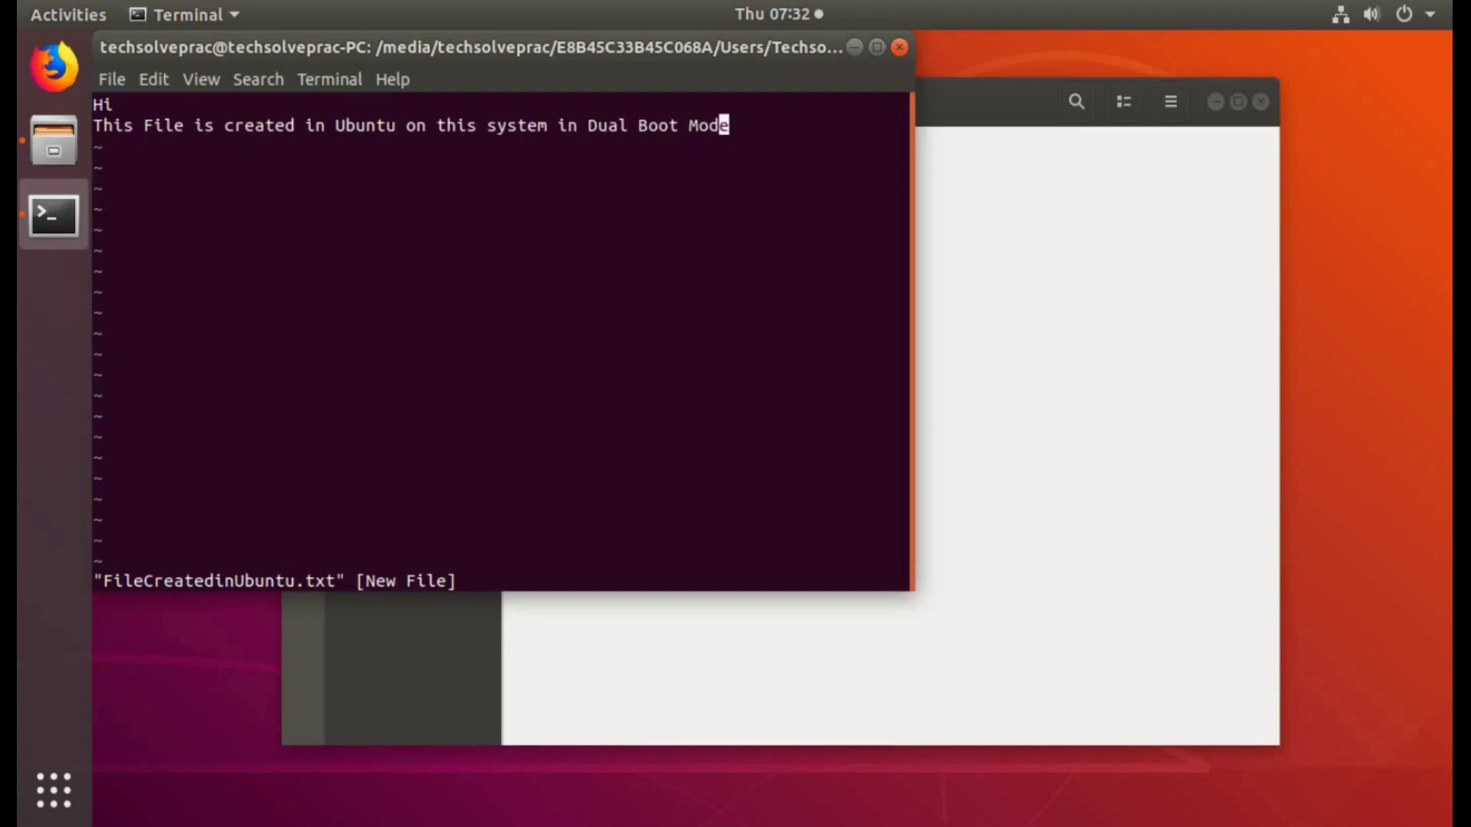
text(:wq)
key(Return)
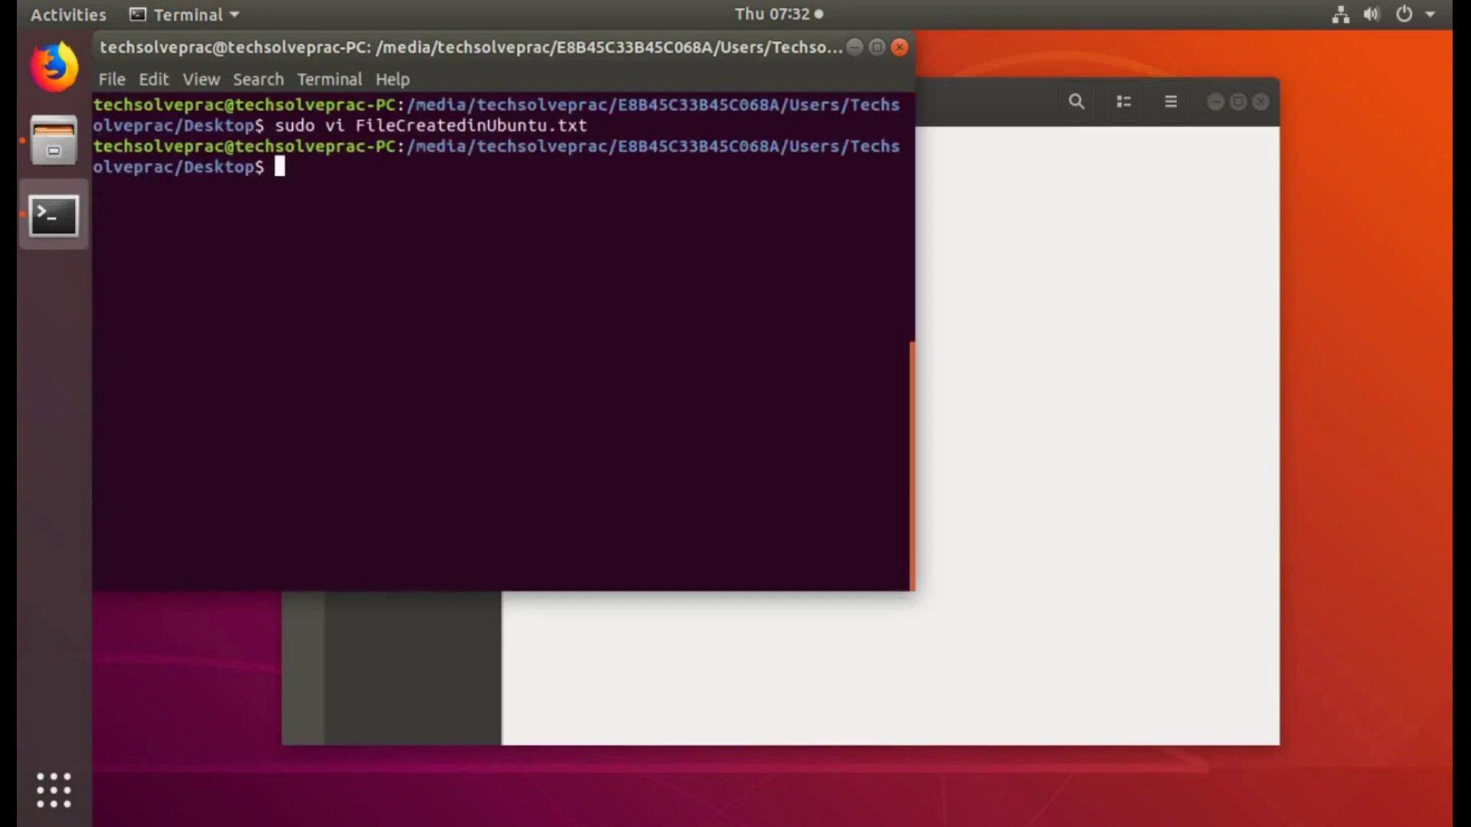
text(clear)
key(Return)
Step: Exit the terminal, check FileCreatedinUbuntu.txt in Files, close Files, and bring up the power-off options
text(exit)
key(Return)
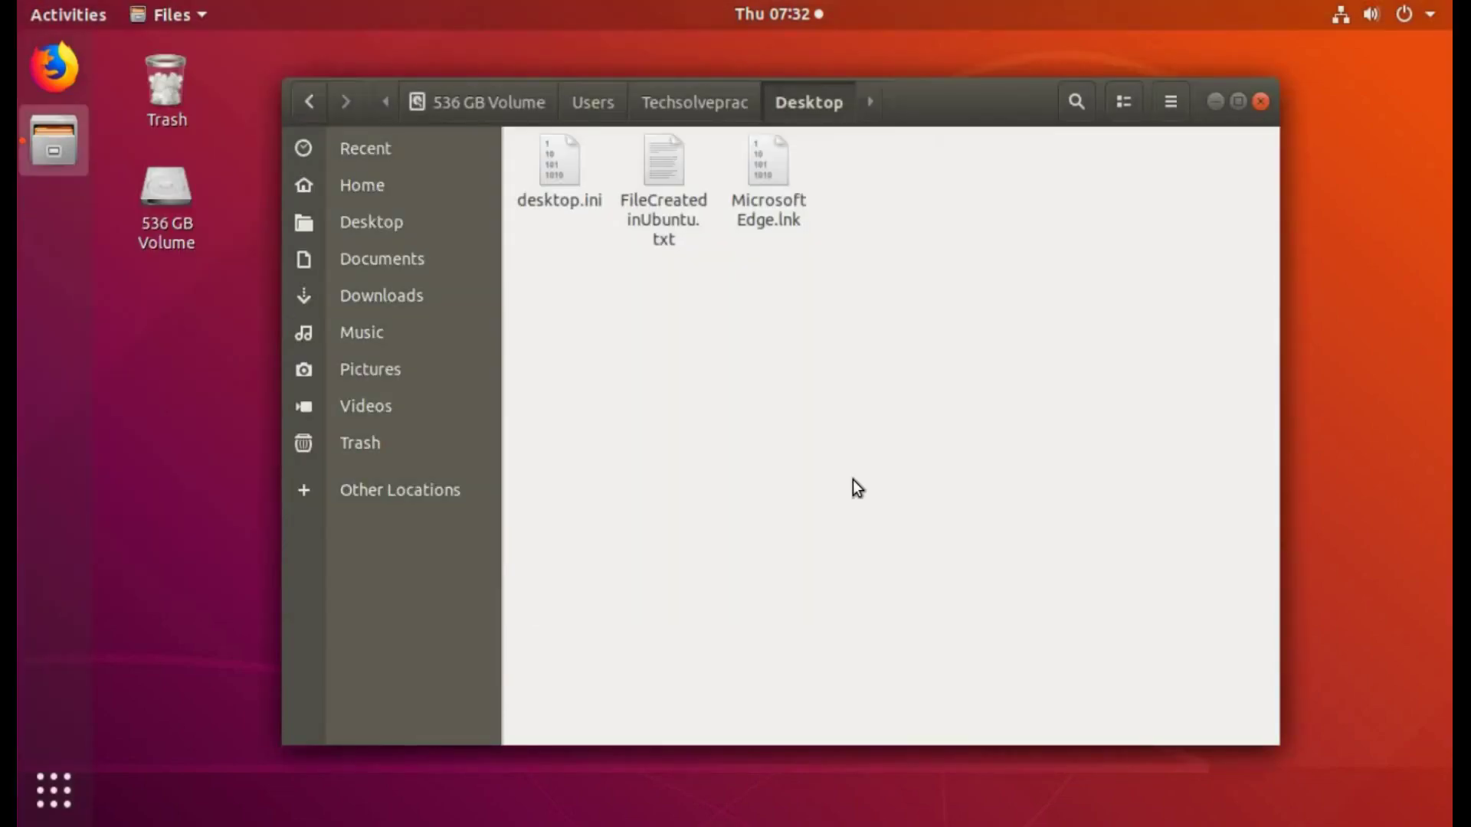
click(697, 203)
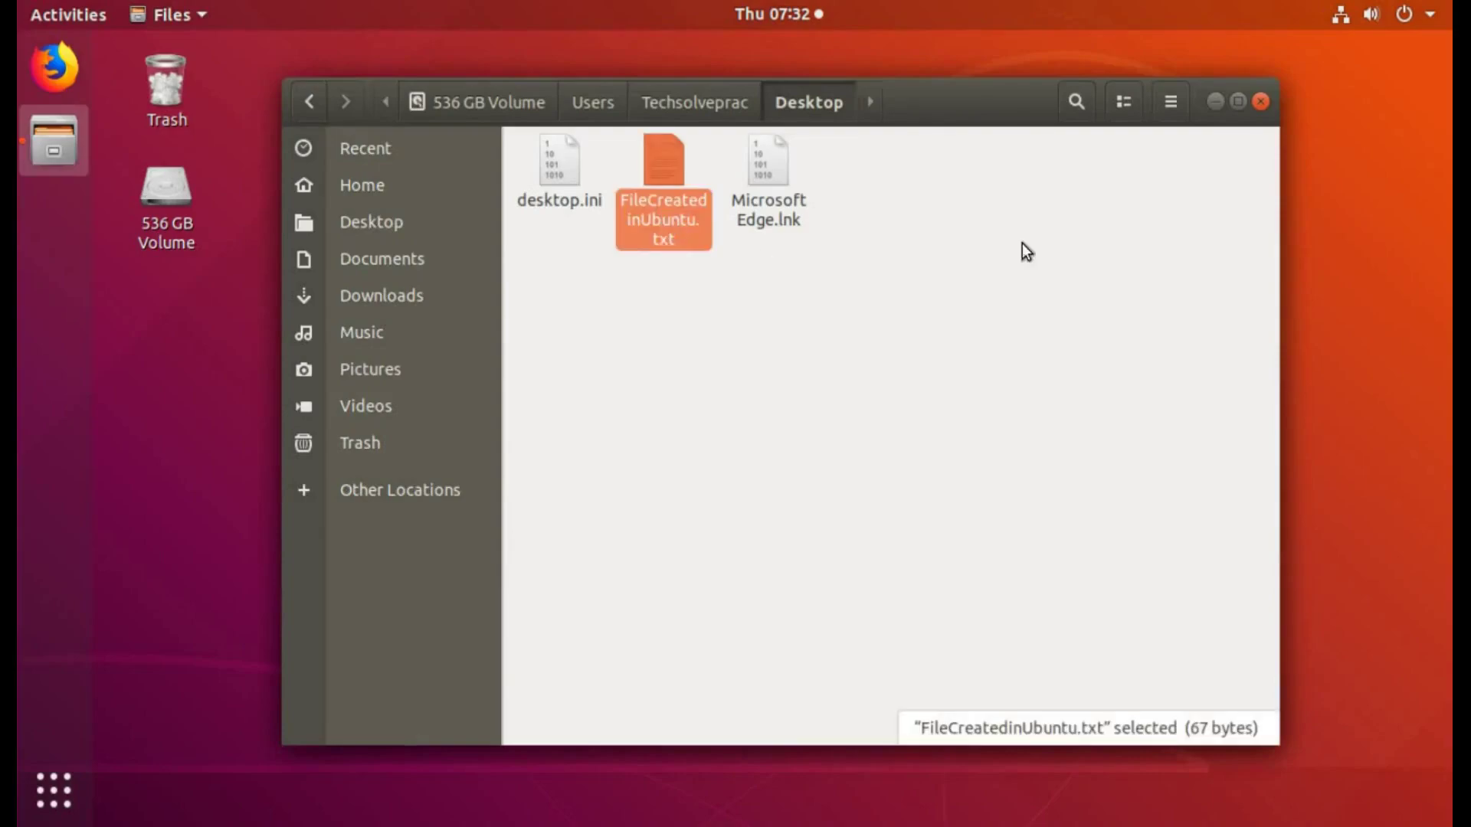
click(1261, 102)
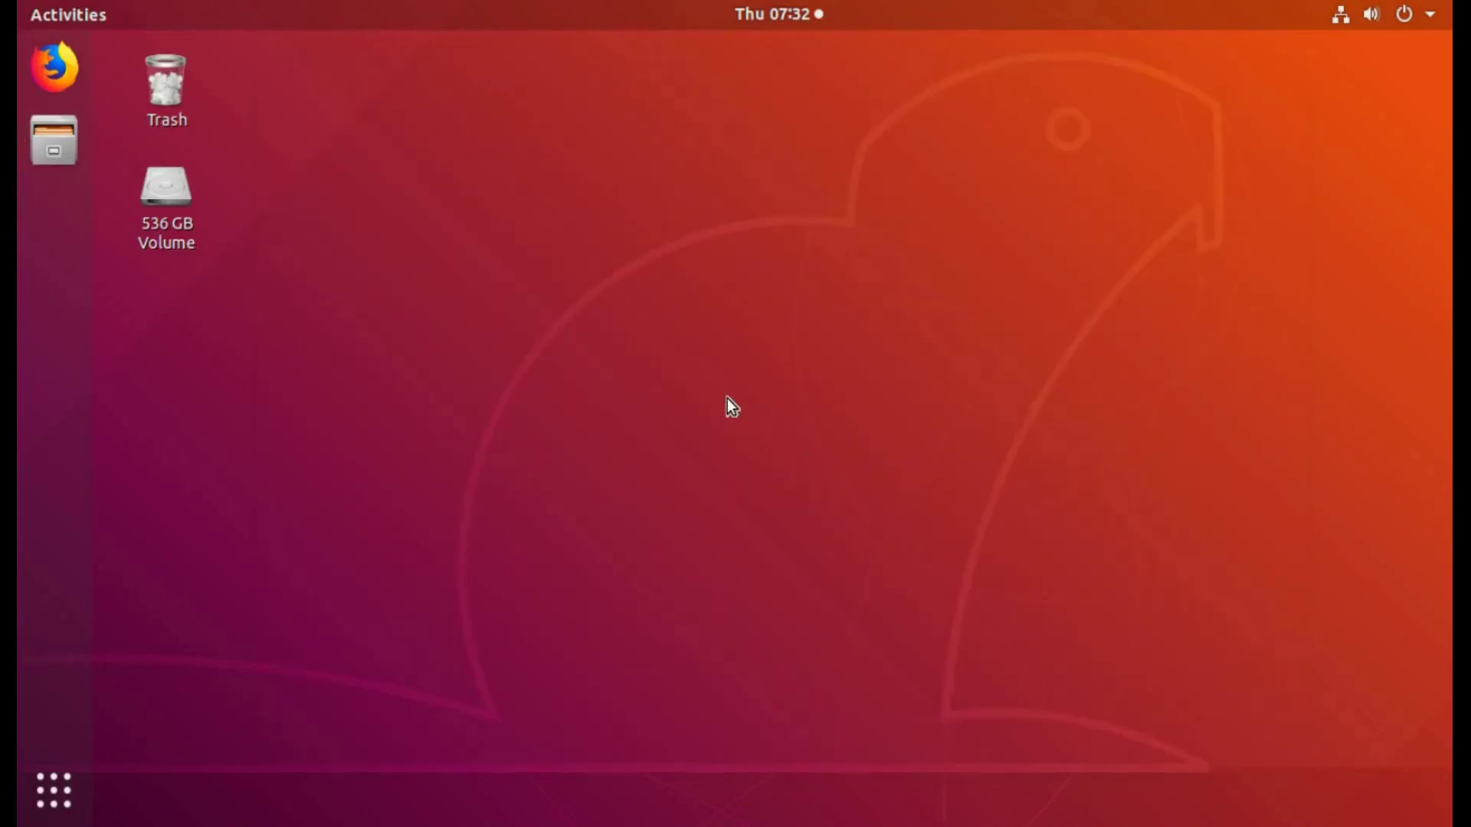
click(1415, 17)
click(1369, 255)
Step: Restart and boot Windows 10 (on /dev/sda2) from the GRUB menu
click(755, 501)
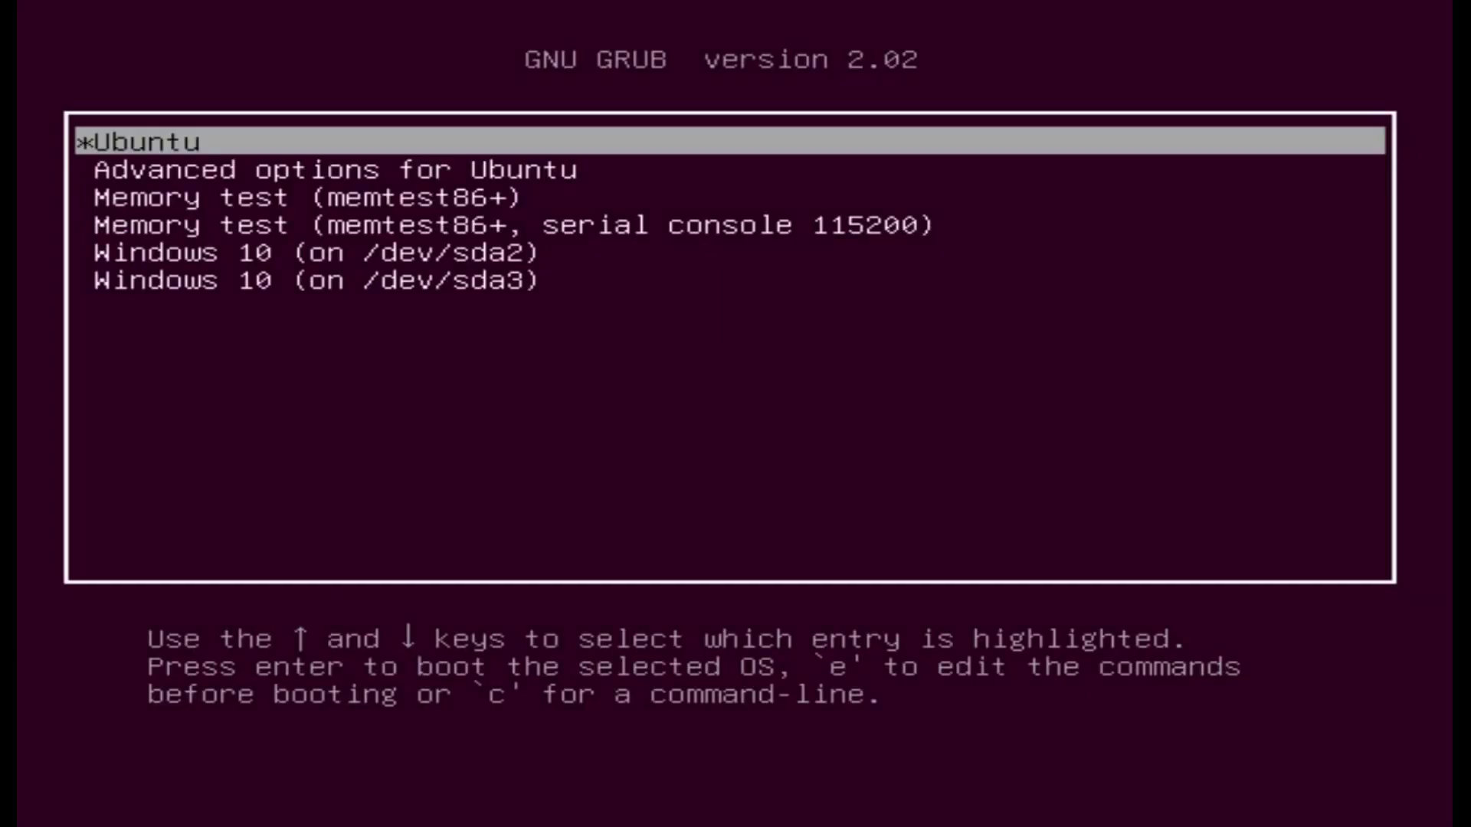
key(Down)
key(Down)
key(Down)
key(Down)
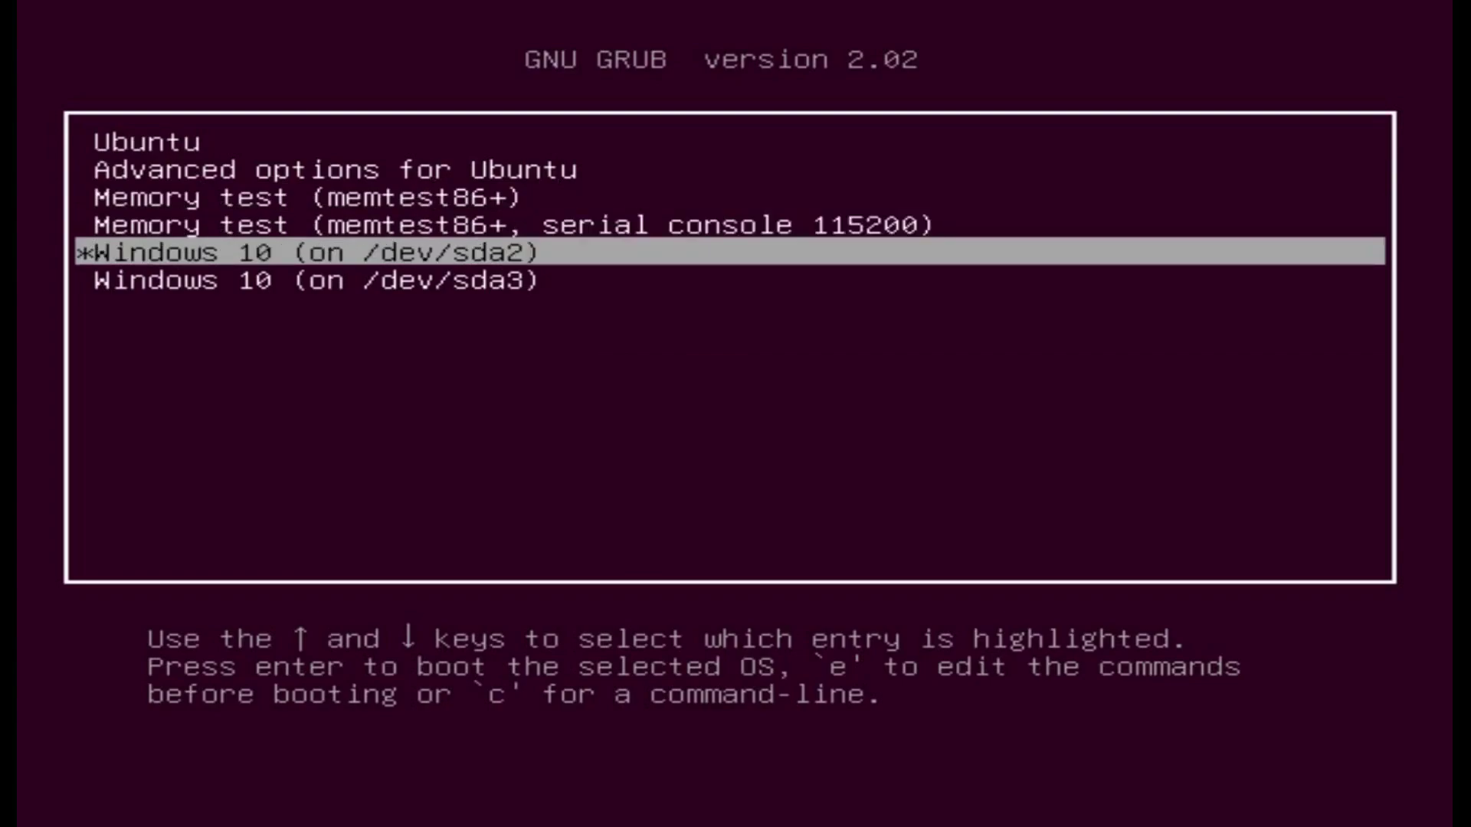
key(Return)
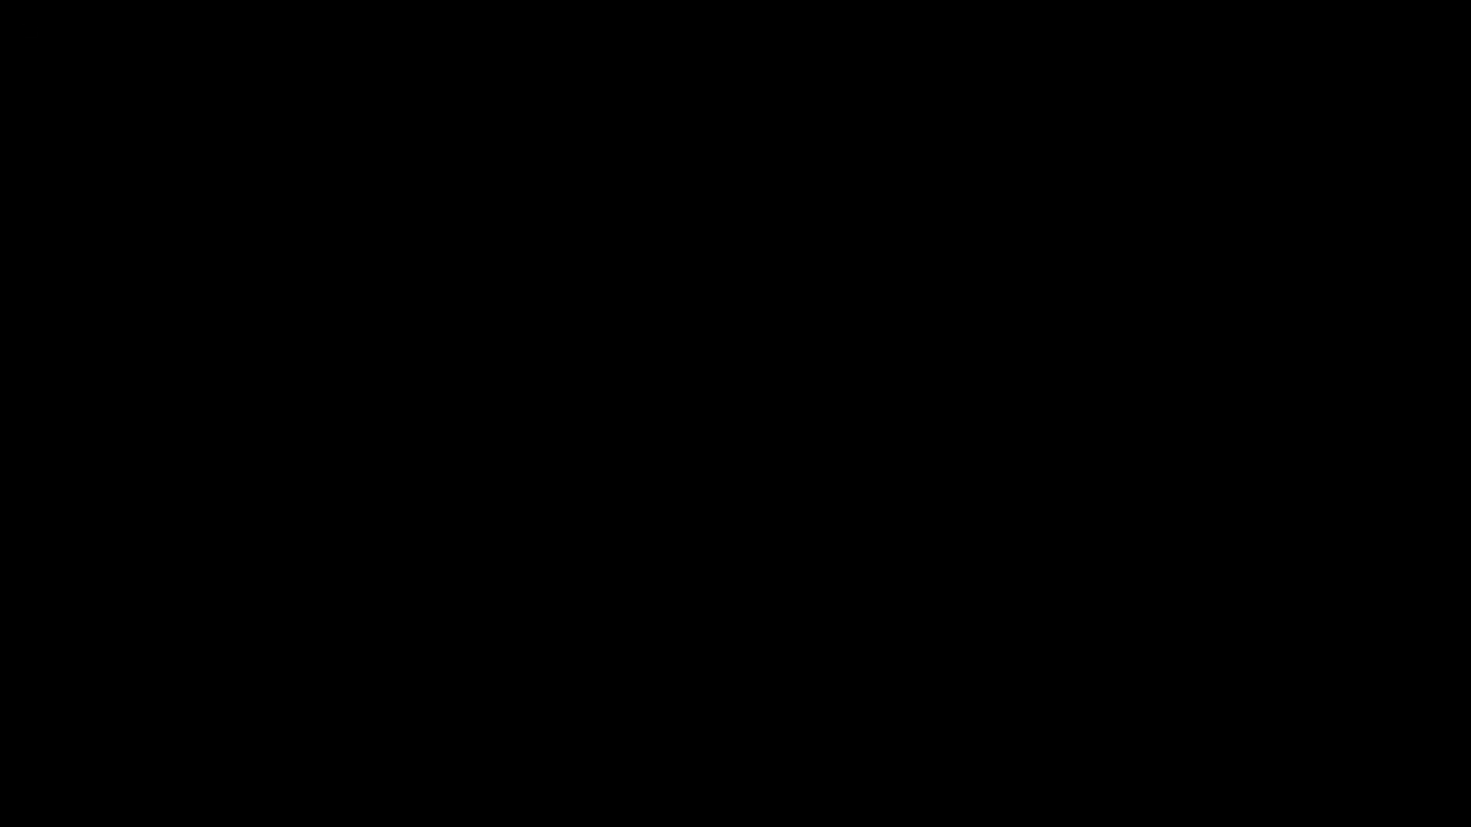